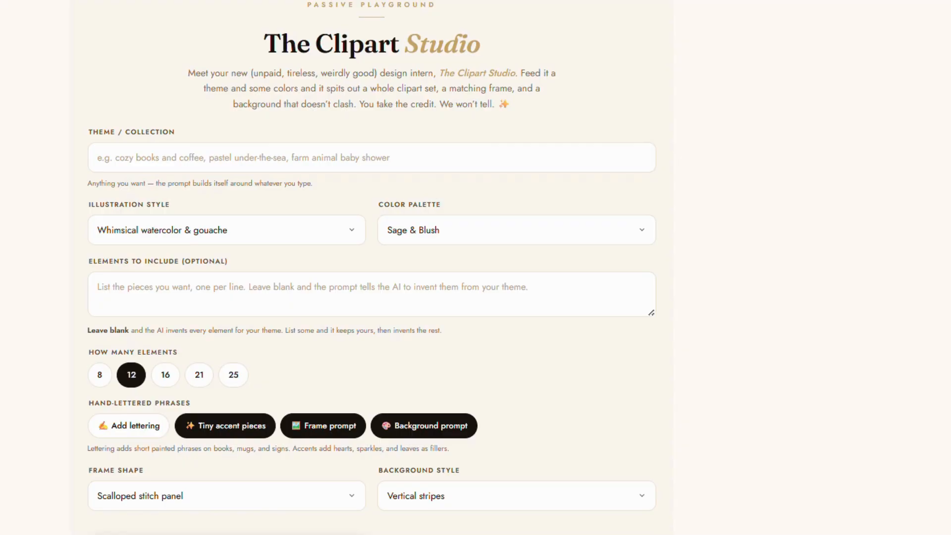
Enter "halloween theme baby shower invtation" as the clipart theme.
type("h")
left_click(110, 159)
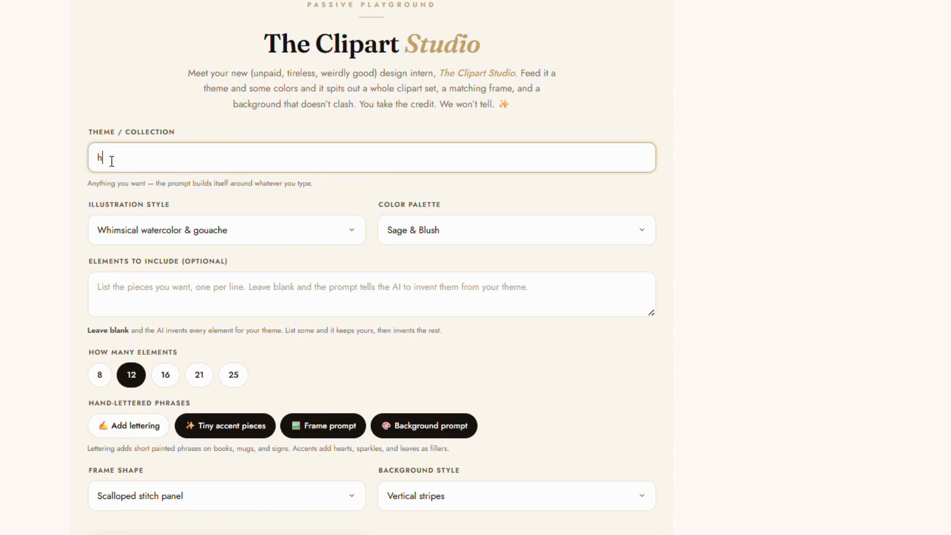
type("alloween theme baby sg")
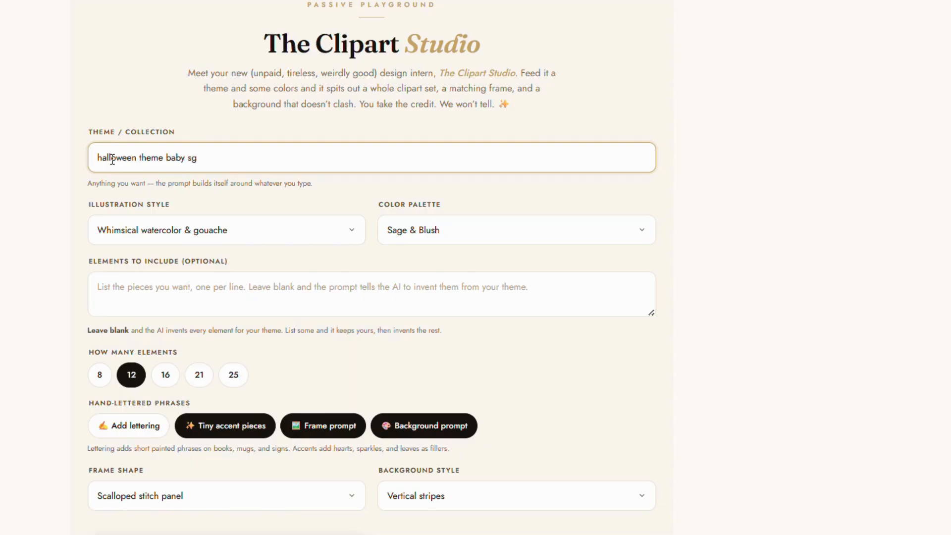
key("BackSpace")
type("hower invtation")
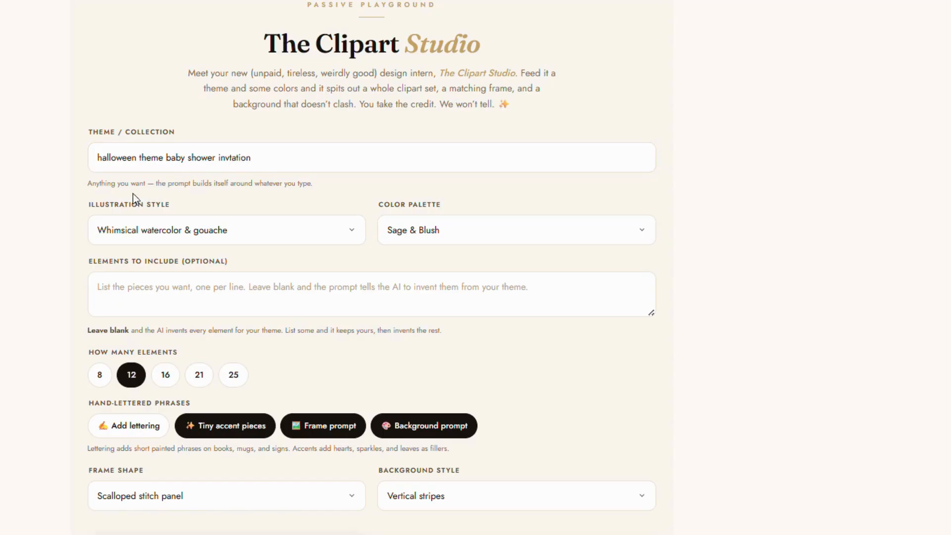
Set the illustration style to Whimsical storybook.
left_click(145, 241)
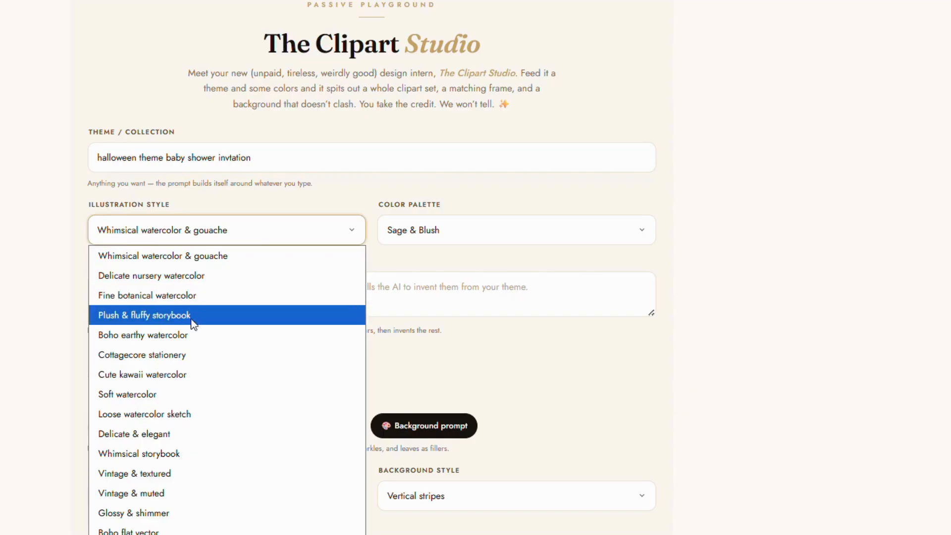
scroll(743, 287, "down", 3)
left_click(218, 56)
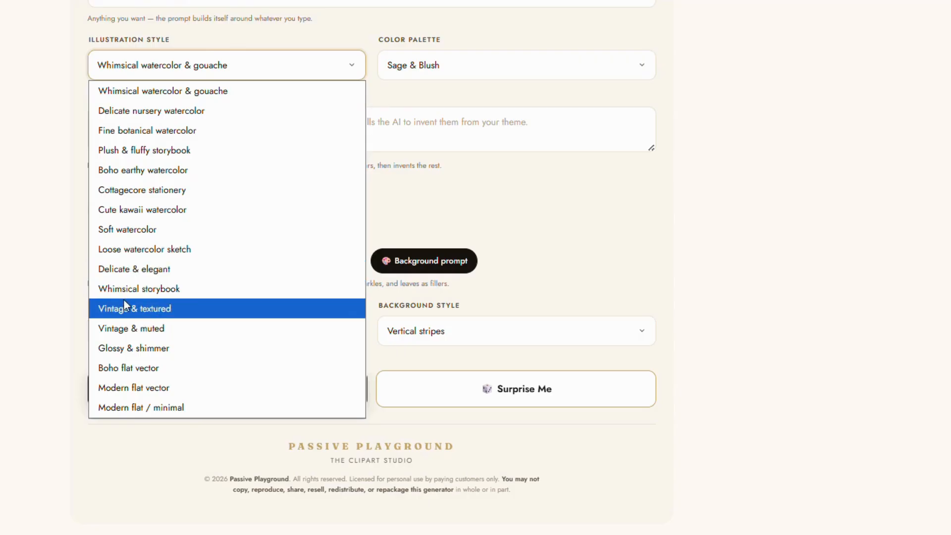
left_click(155, 298)
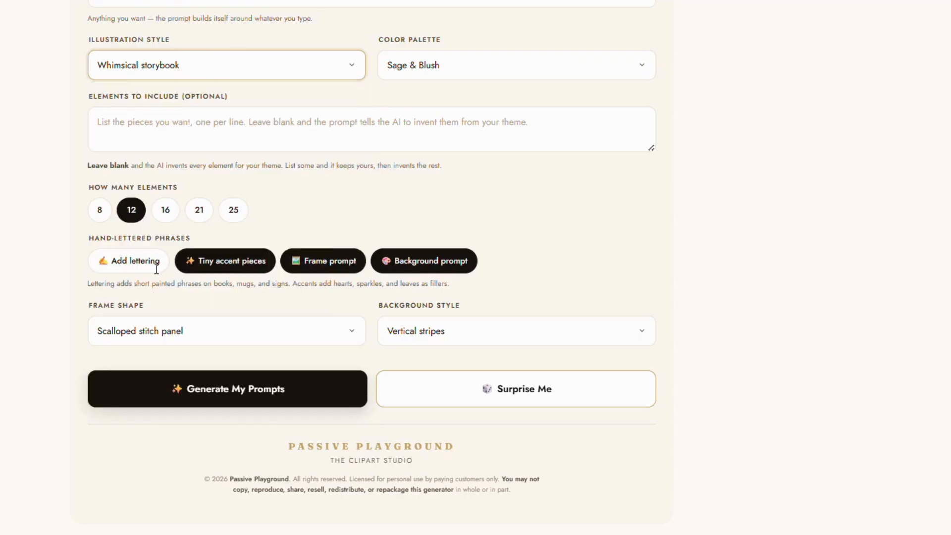
Try the custom color palette option, then settle on the Autumn Harvest palette.
left_click(402, 65)
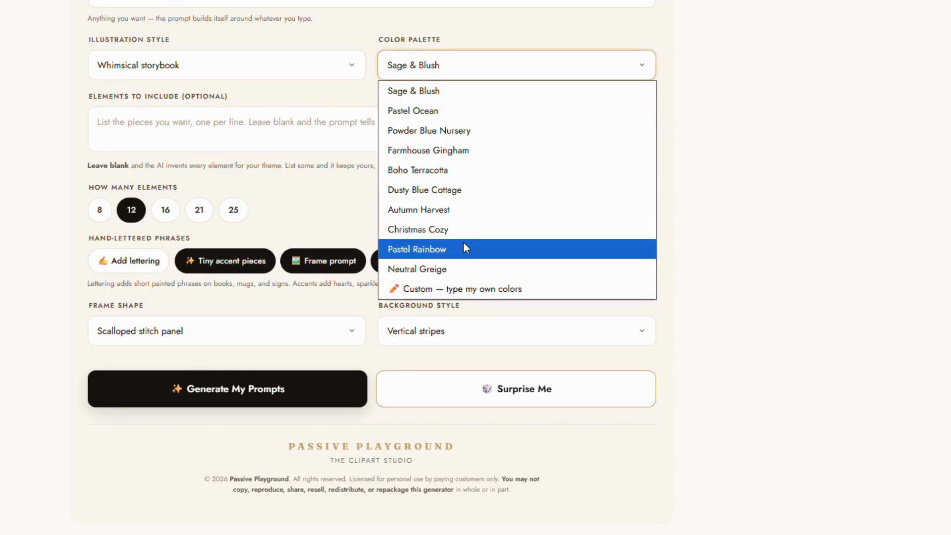
left_click(425, 290)
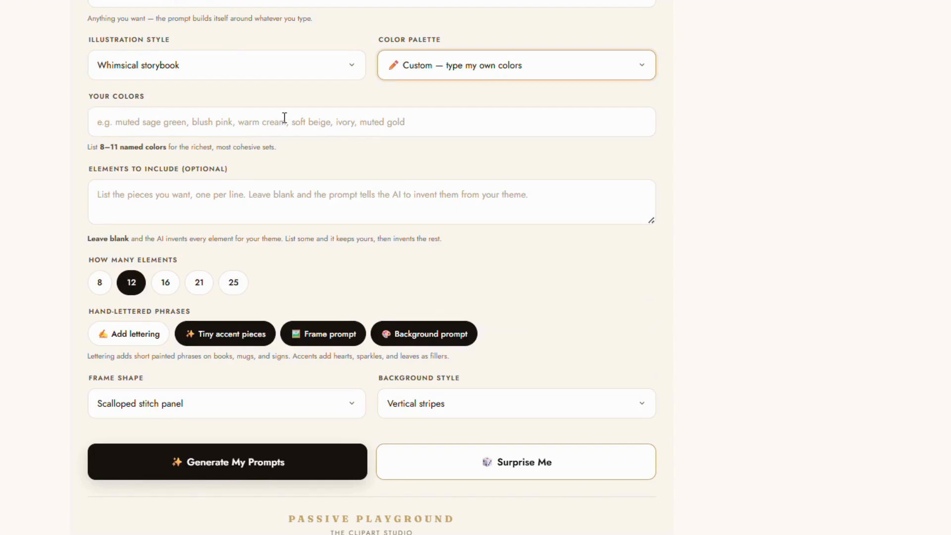
left_click(410, 74)
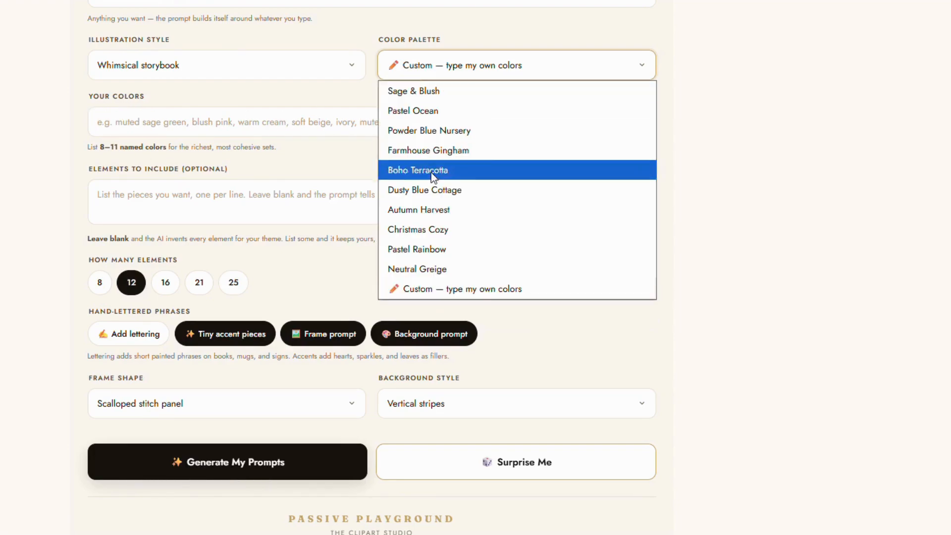
left_click(414, 210)
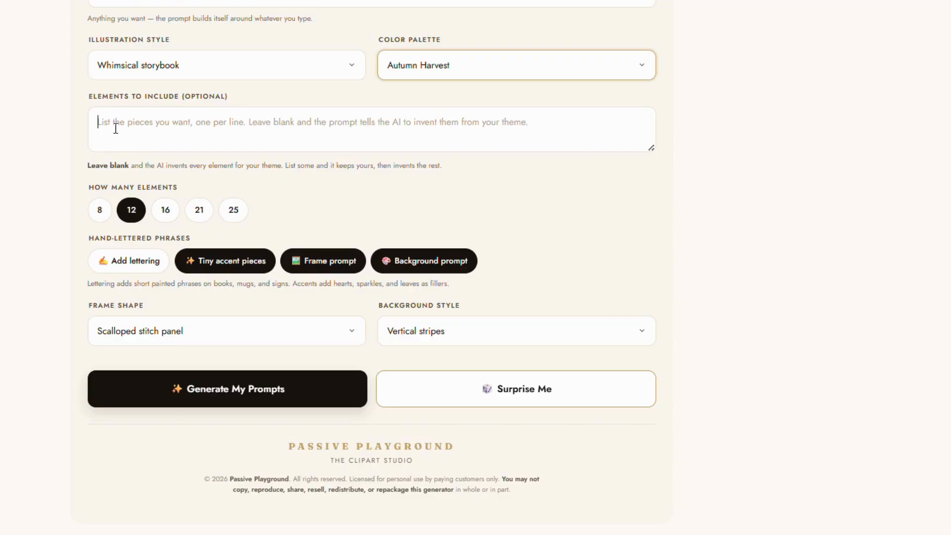
List as elements: "pumpkins, momma ghost with ribbon on her head, baby ghost with a ribbon on head, half spray pof greenery with small pumpkins in it, ribbon".
type("p")
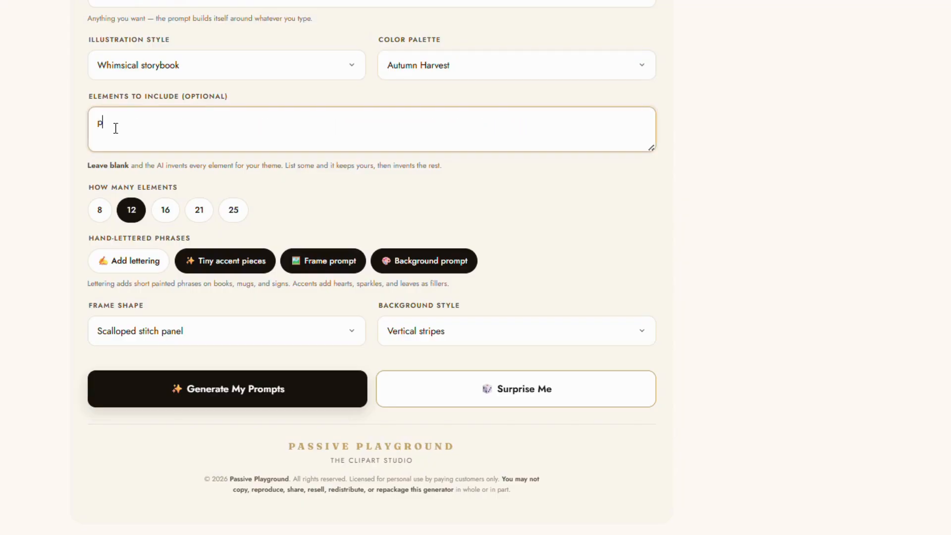
type("umpkins, momma ghost with ribbon on ")
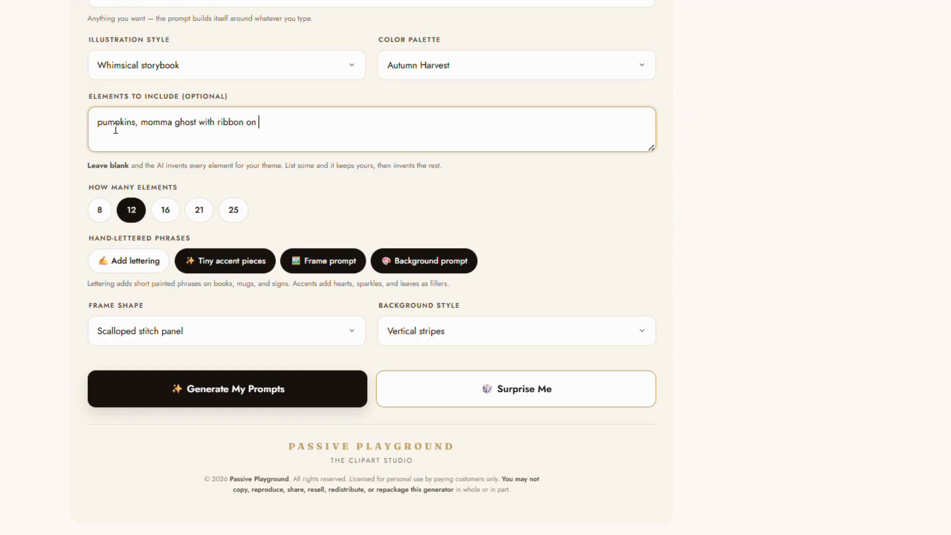
type("her head, baby ghost")
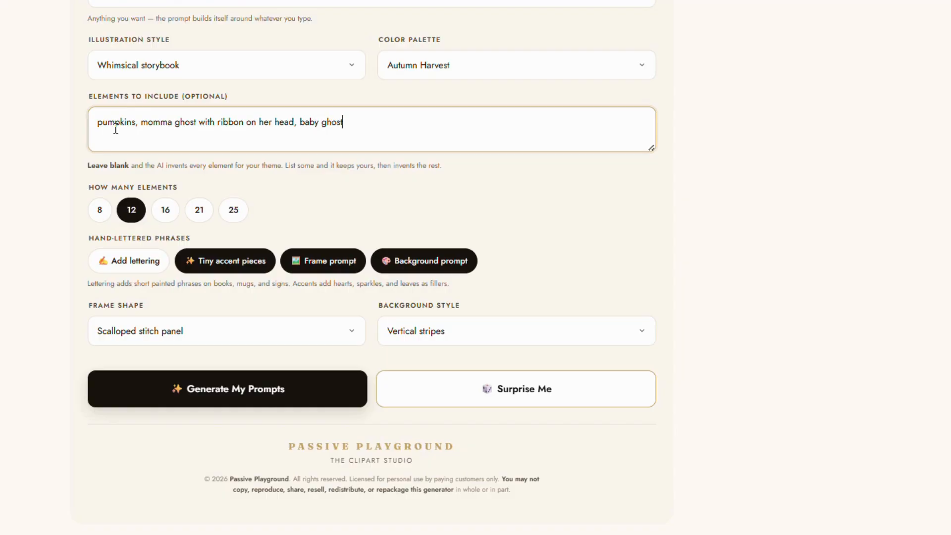
type(" with a r")
type("ibbon o")
type("n heaad")
type("d")
type(", h")
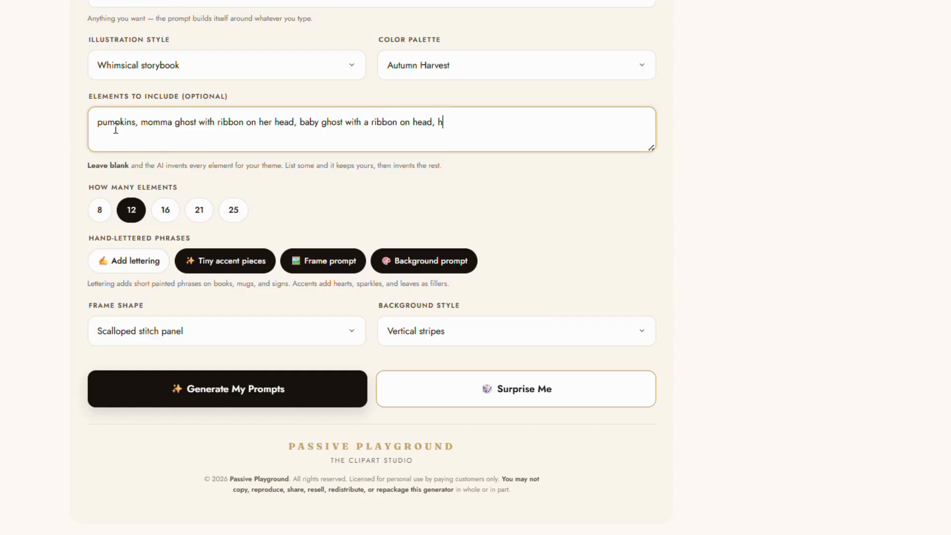
type("alf spray pof greenery with sm")
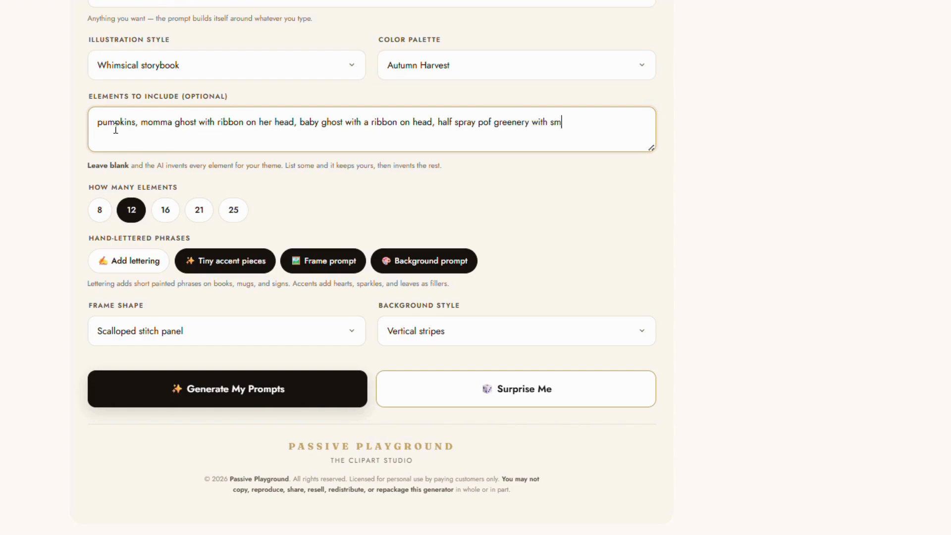
type("all pumpkins in it =,m")
key("BackSpace")
type("ribbon")
Set the frame shape to Arch and keep Vertical stripes as the background style.
left_click(127, 330)
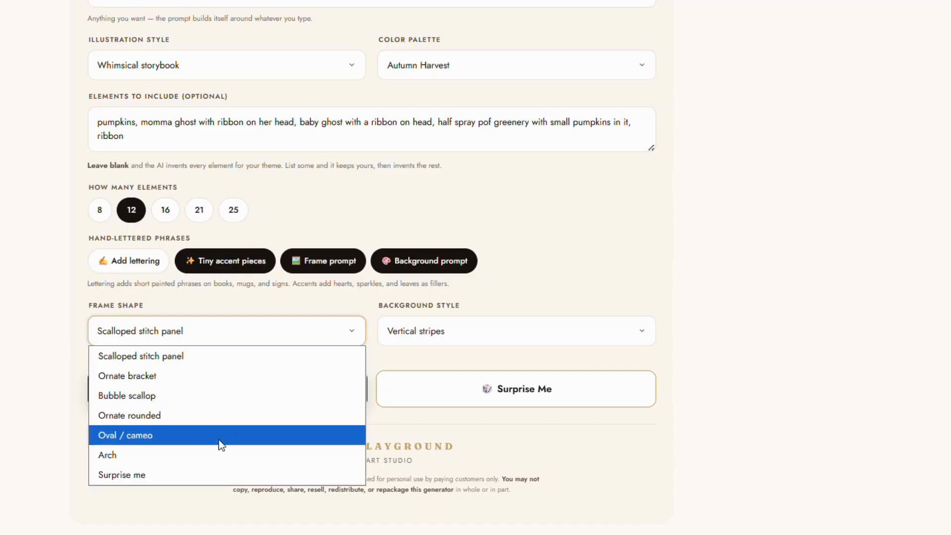
left_click(126, 459)
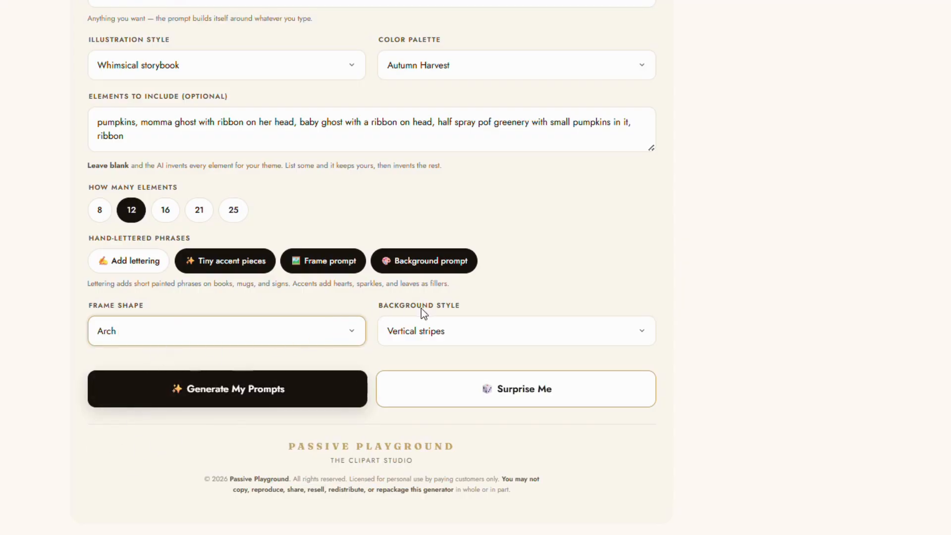
left_click(420, 335)
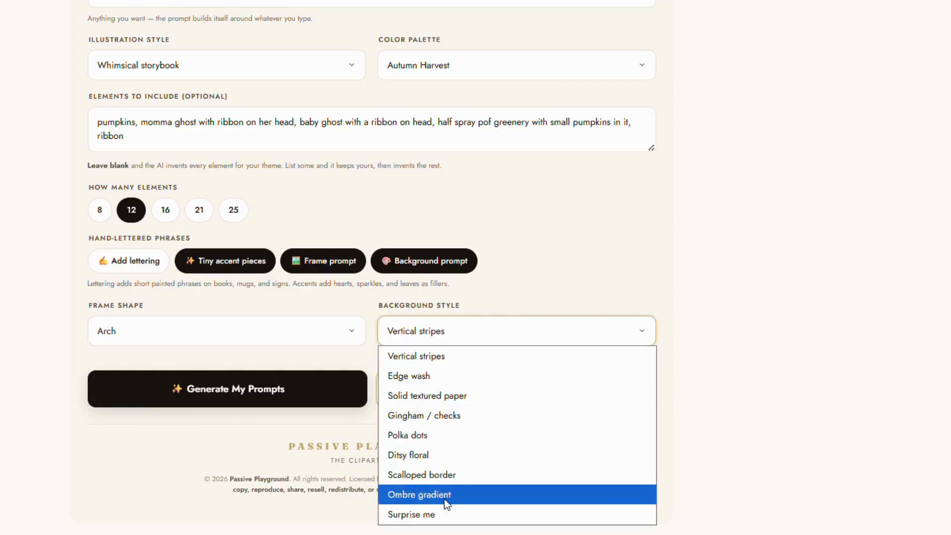
left_click(425, 363)
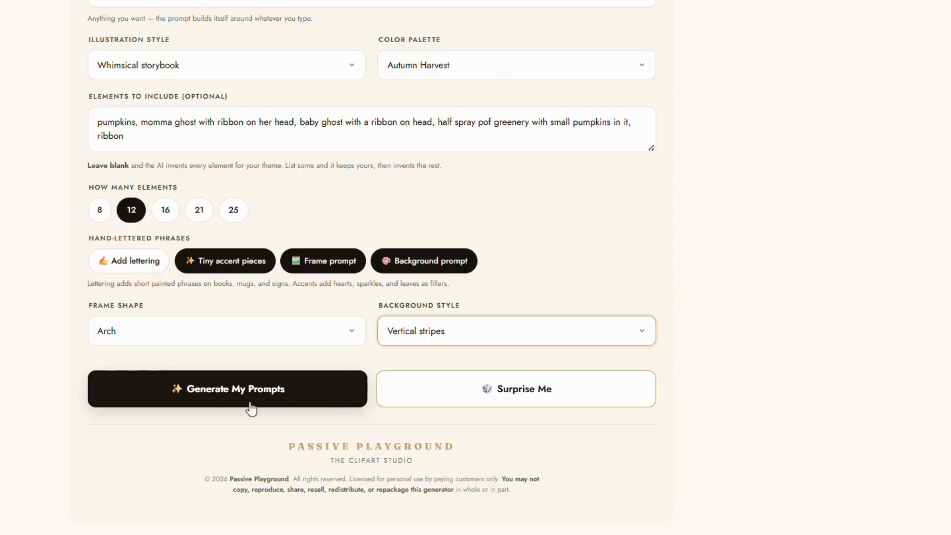
Generate the prompts and look over the clipart element set, frame and background texts.
left_click(201, 392)
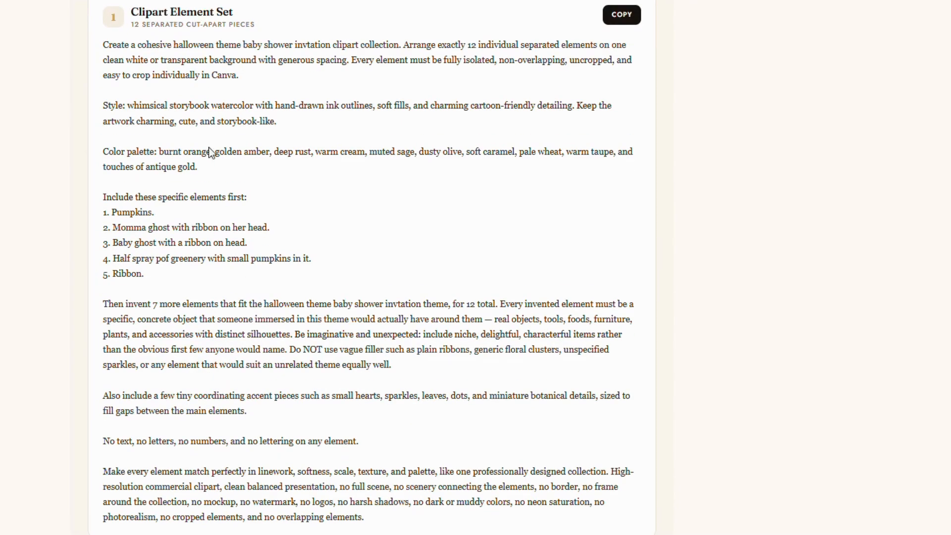
scroll(367, 418, "down", 2)
scroll(366, 419, "down", 5)
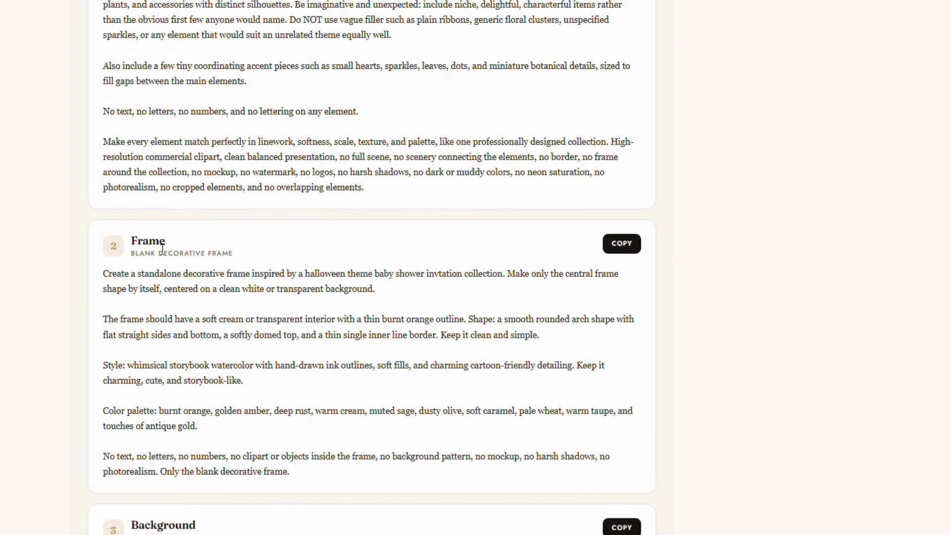
scroll(327, 402, "down", 3)
scroll(339, 394, "up", 10)
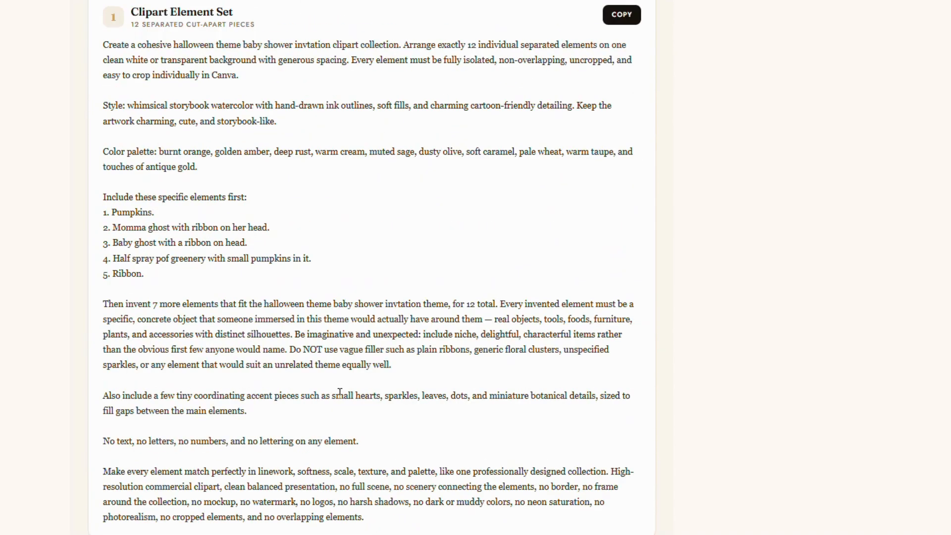
Copy the Clipart Element Set prompt and submit it in a new ChatGPT chat.
left_click(615, 16)
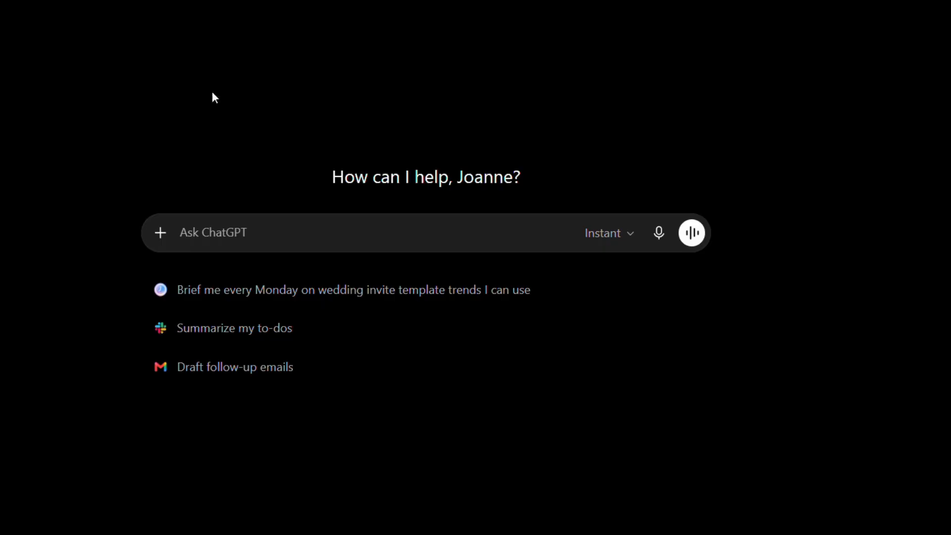
right_click(201, 235)
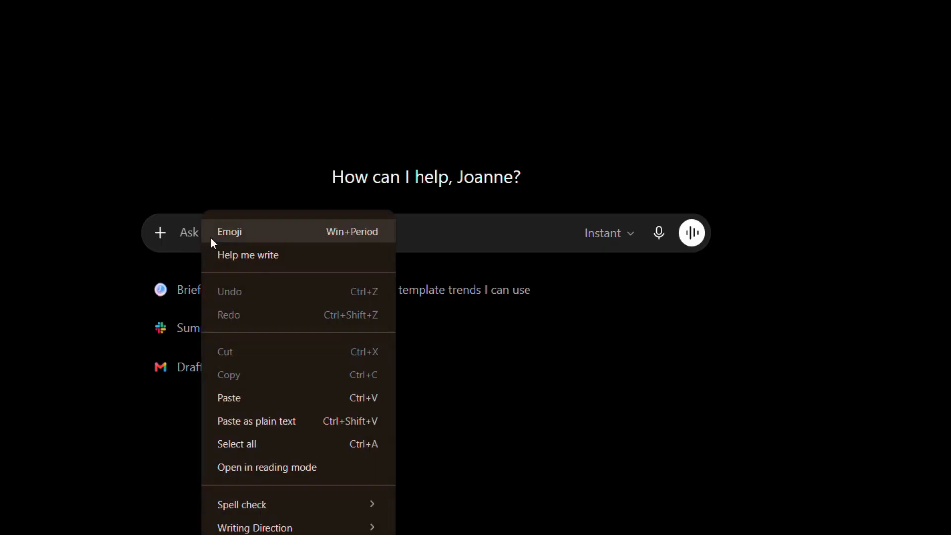
left_click(233, 400)
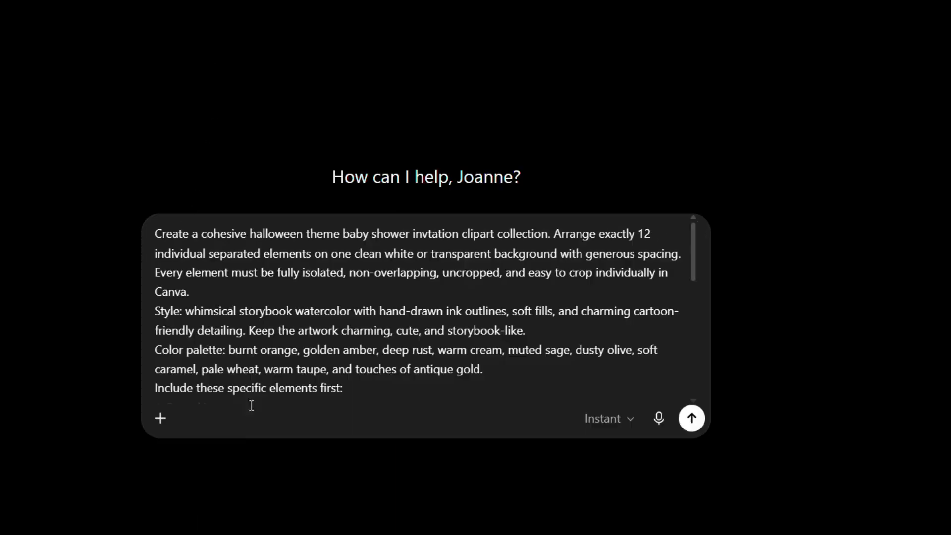
left_click(692, 419)
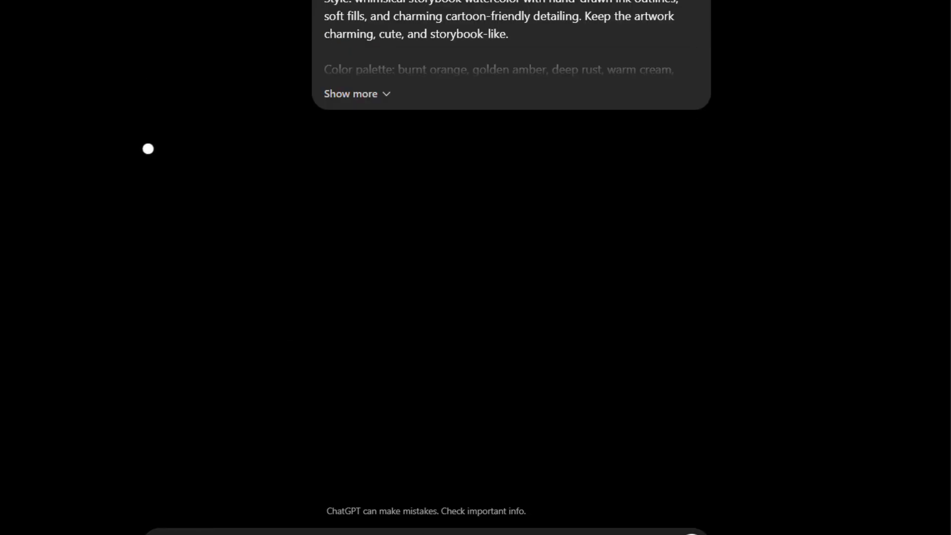
Download the generated Halloween clipart sheet with the half spray and close its sharing window.
scroll(346, 195, "up", 8)
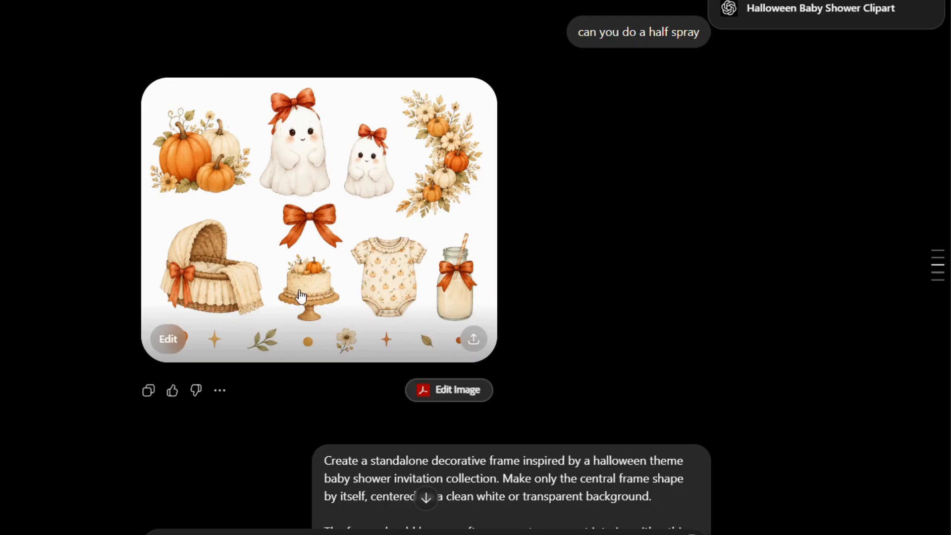
left_click(473, 339)
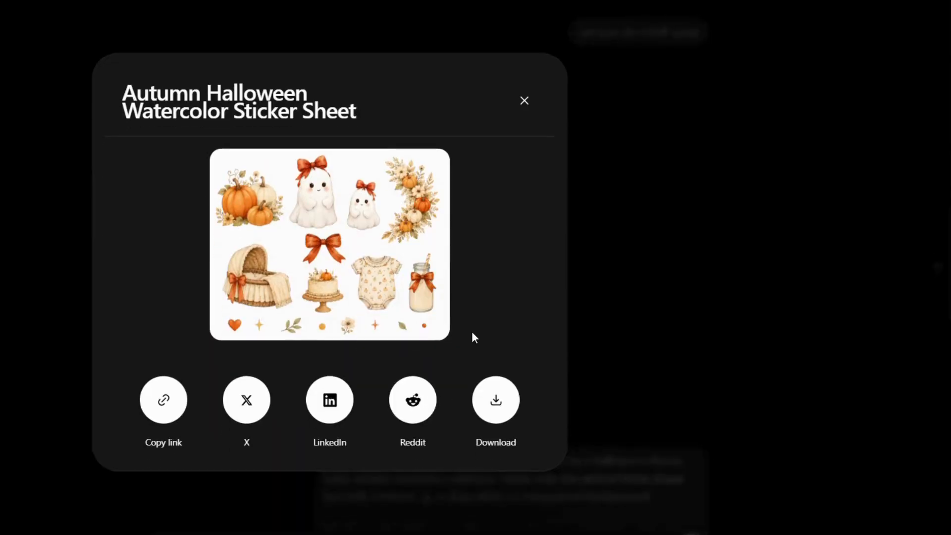
left_click(497, 406)
left_click(525, 103)
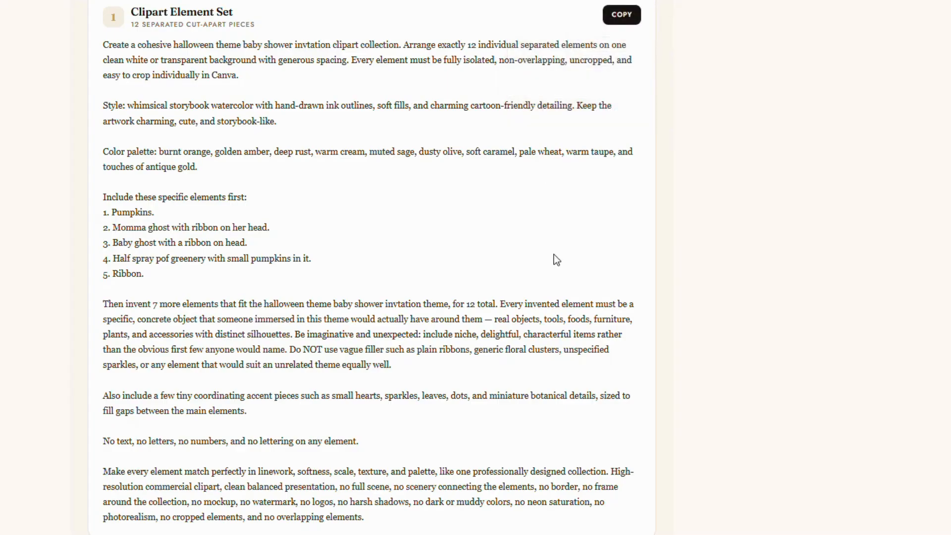
Review the frame and background prompts in the ChatGPT conversation along with their generated images.
scroll(553, 255, "down", 10)
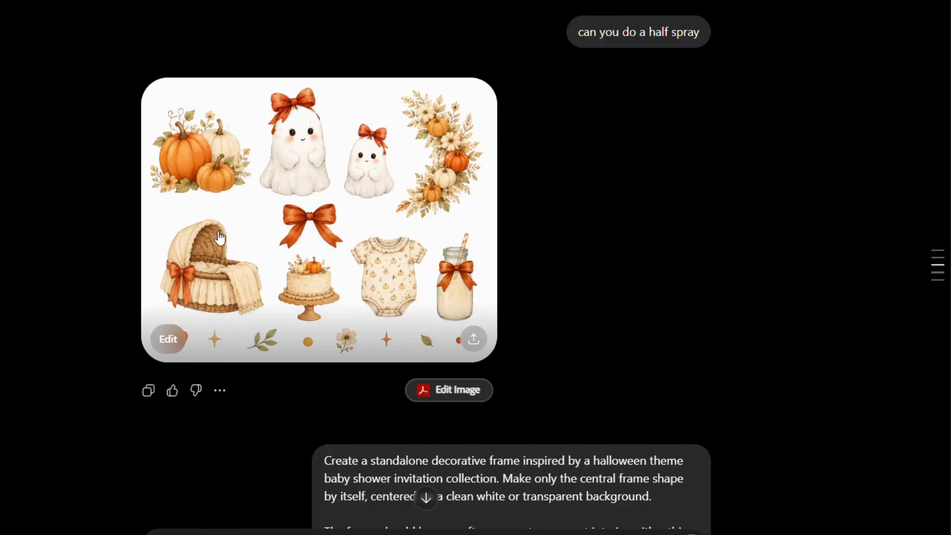
scroll(220, 238, "down", 10)
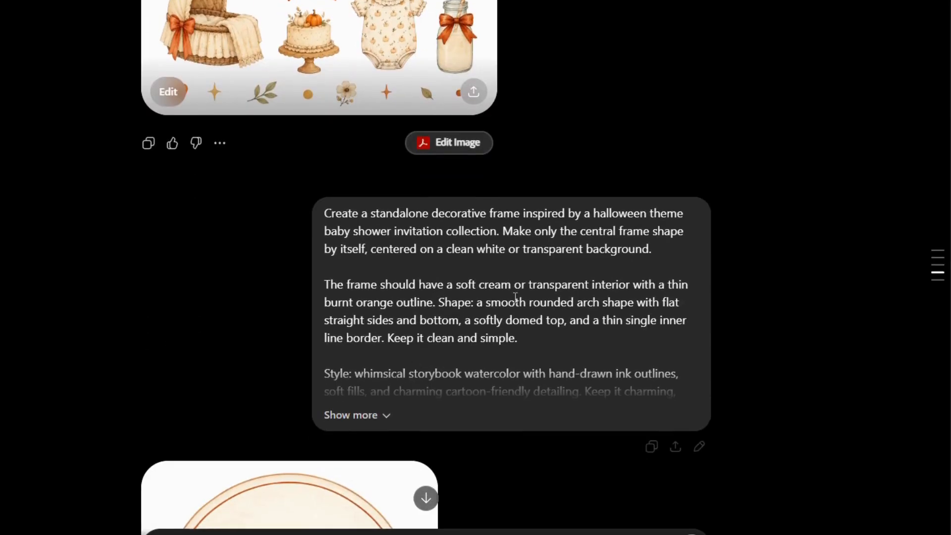
scroll(287, 342, "down", 3)
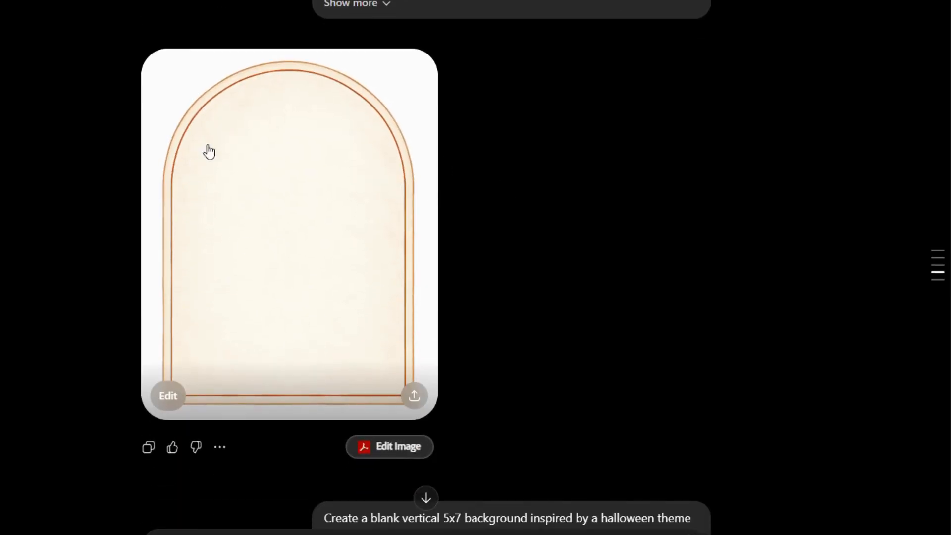
scroll(331, 207, "down", 6)
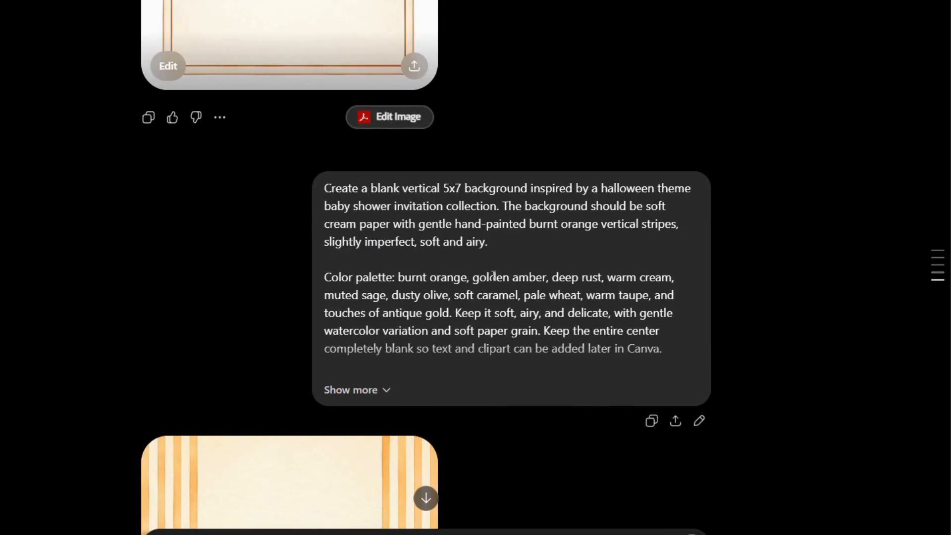
scroll(490, 276, "down", 6)
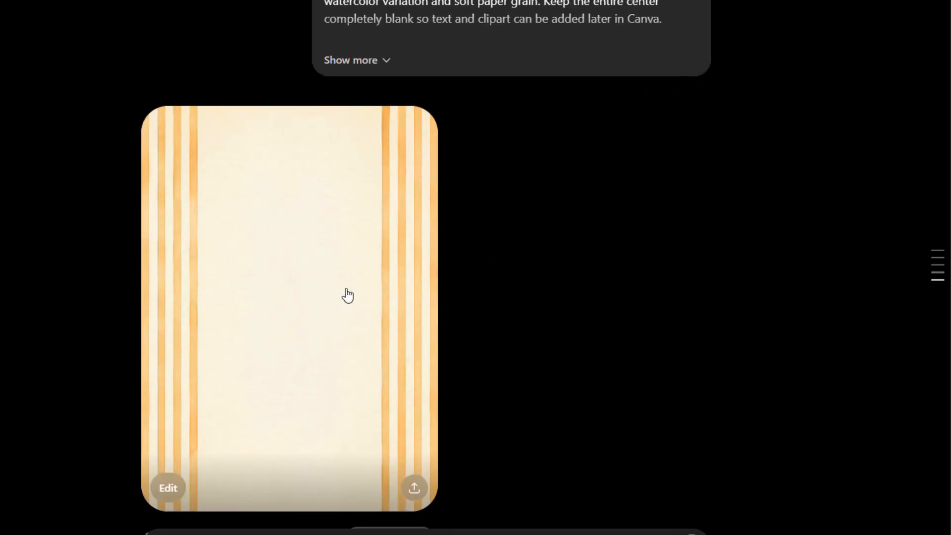
scroll(327, 260, "up", 15)
scroll(334, 250, "up", 2)
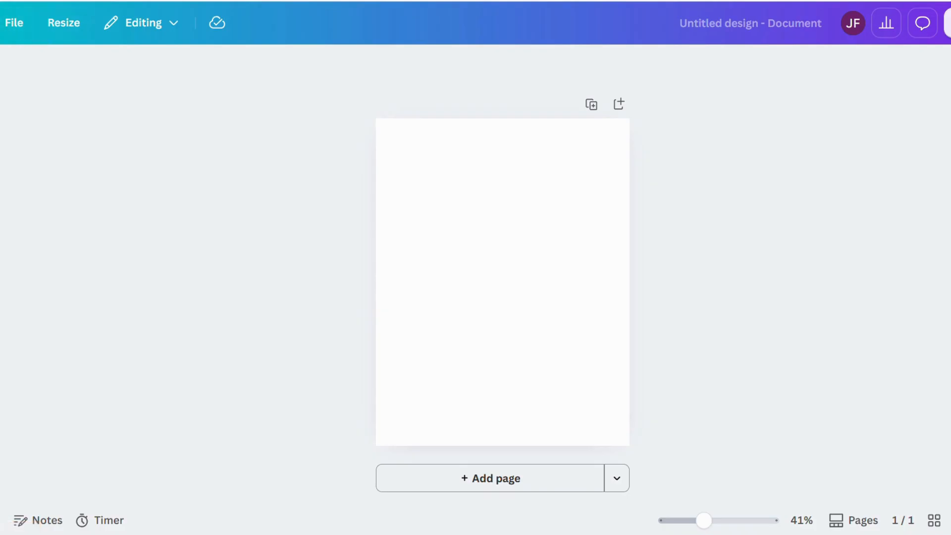
left_click(19, 2)
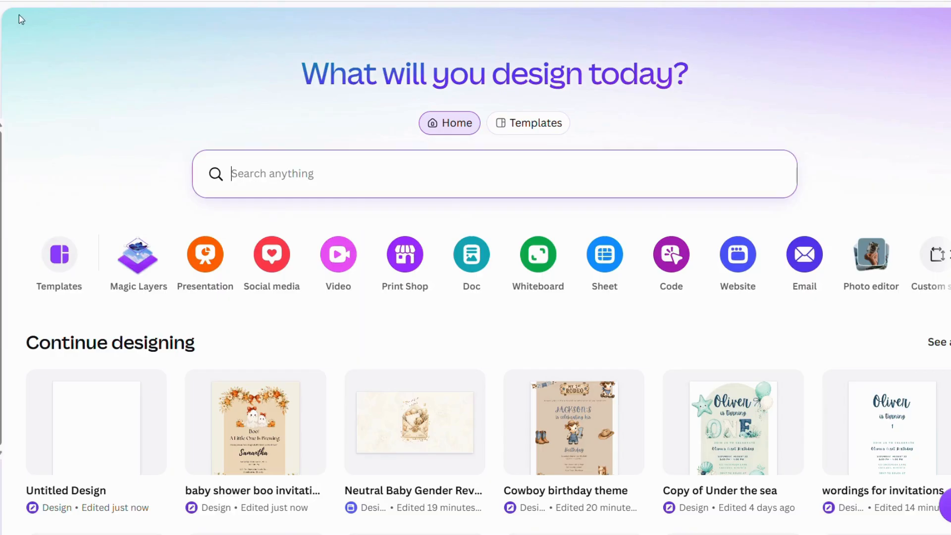
left_click(1, 74)
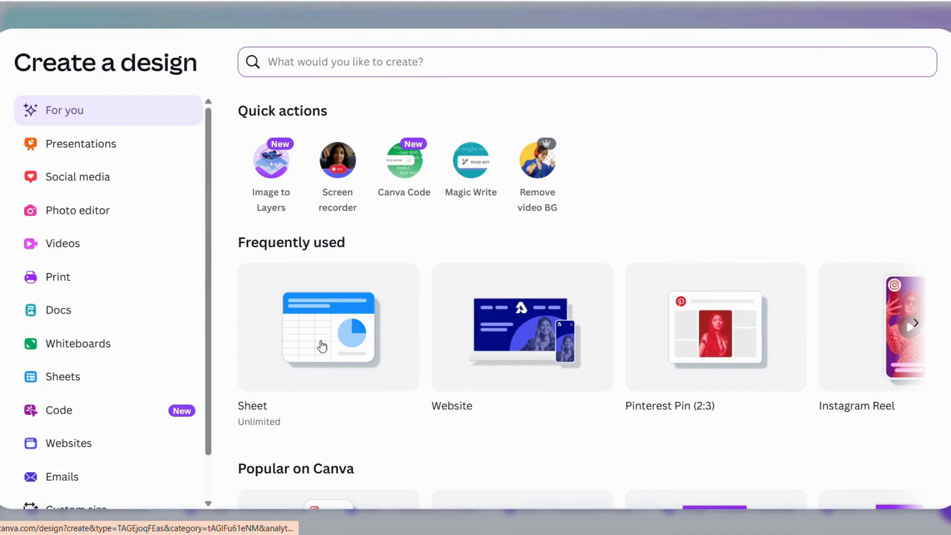
scroll(84, 455, "down", 2)
left_click(83, 456)
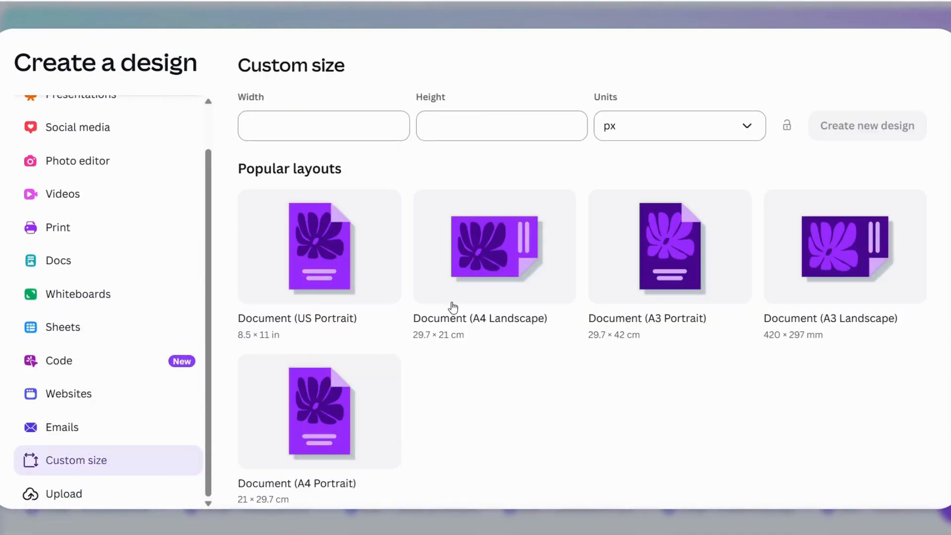
left_click(699, 133)
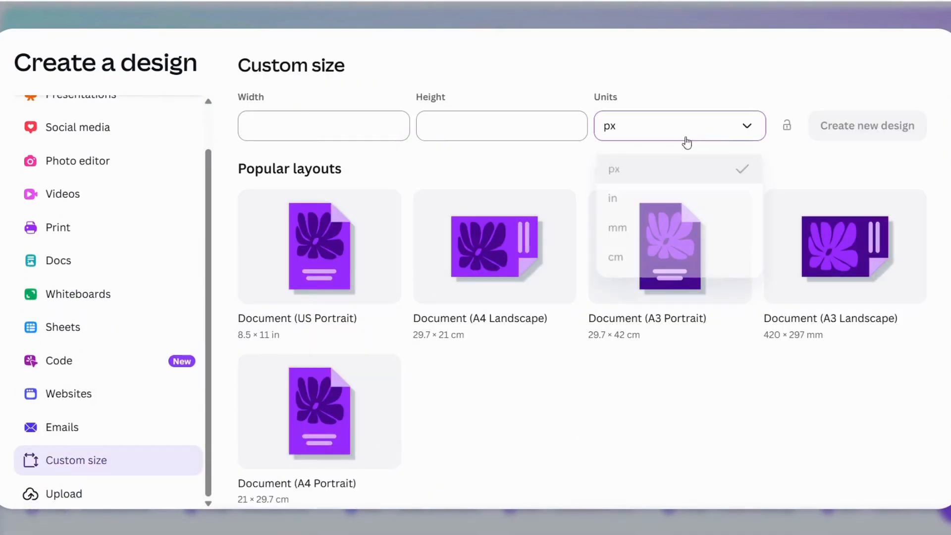
left_click(614, 202)
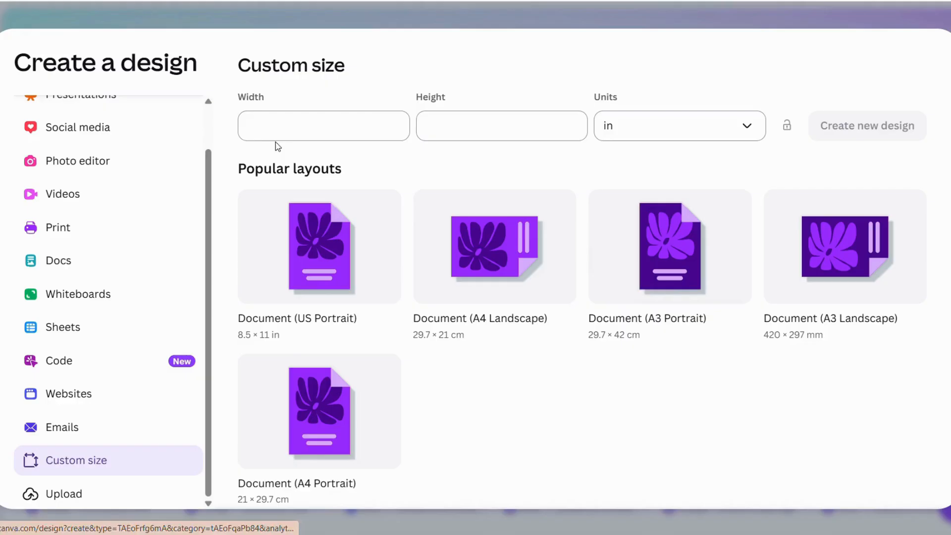
left_click(948, 33)
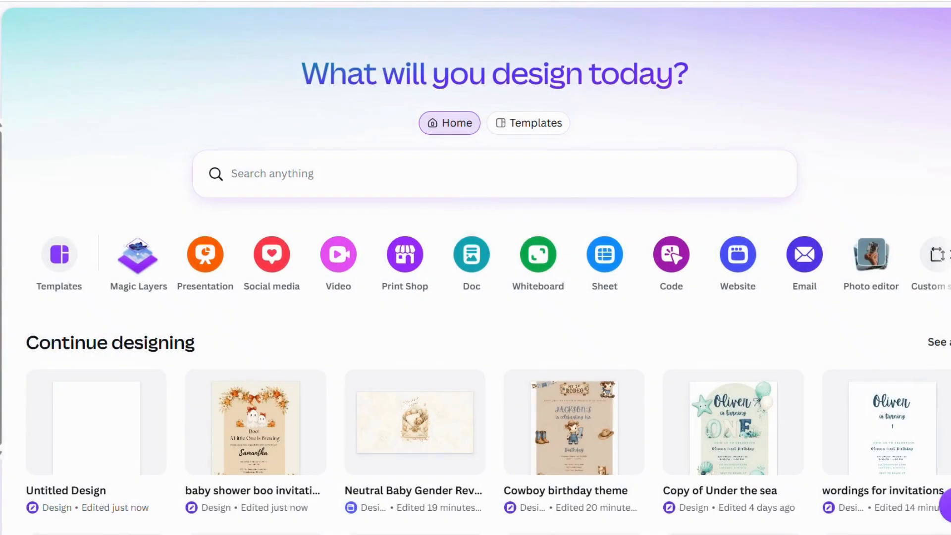
left_click(217, 1)
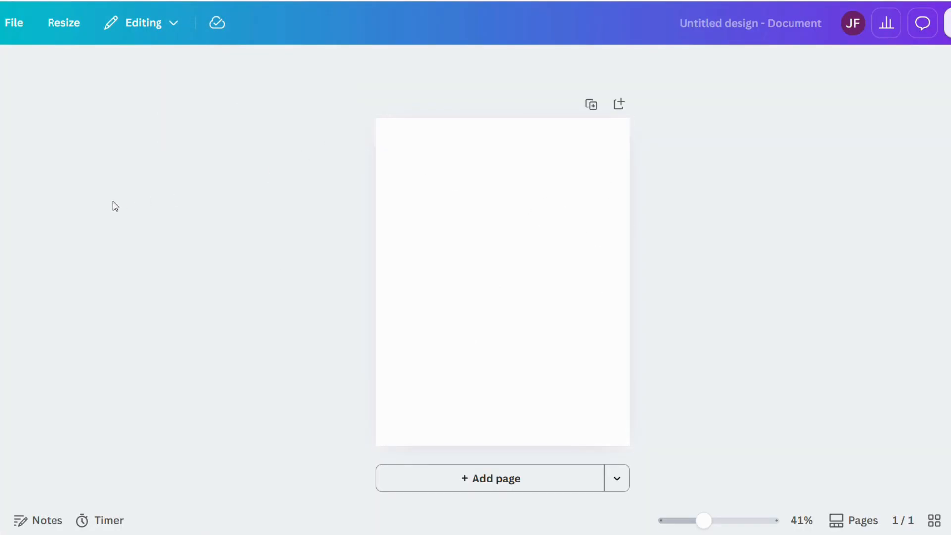
Place the uploaded Halloween clipart sheet on the blank document page.
left_click(2, 212)
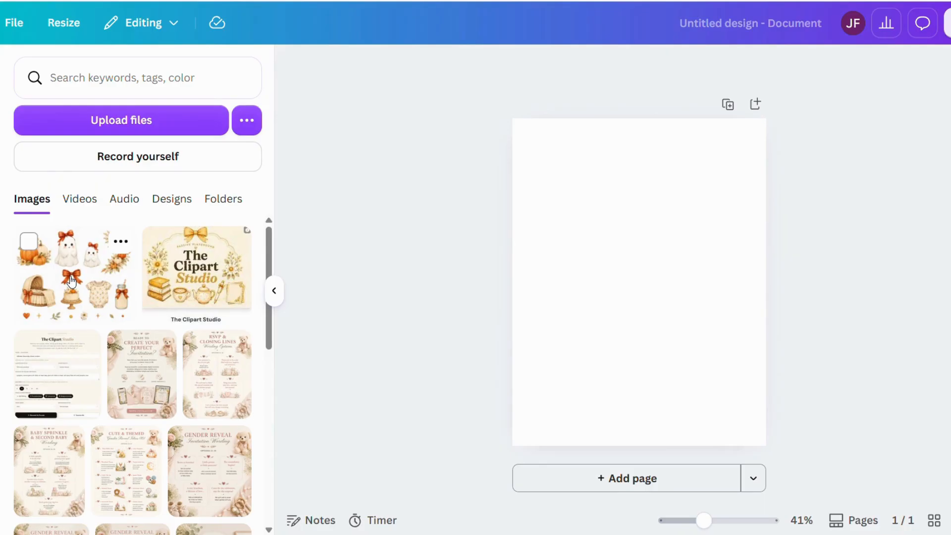
left_click(105, 261)
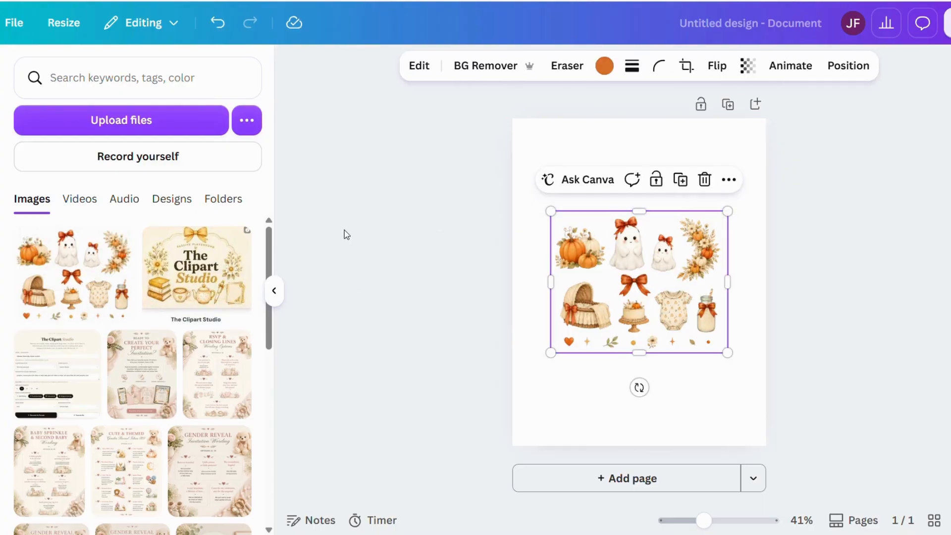
left_click(275, 291)
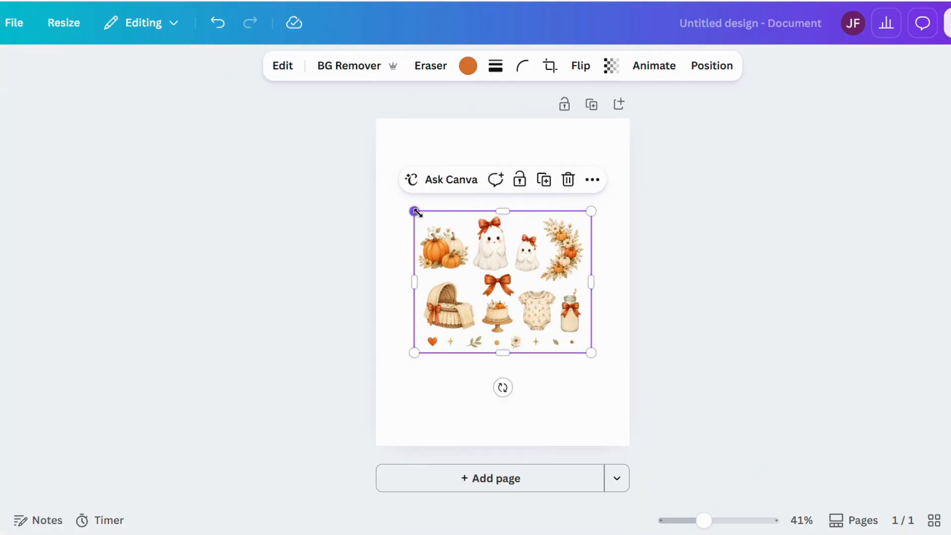
Enlarge the clipart sheet to nearly the page width and move it into the lower part of the page.
left_click_drag(415, 212, 390, 192)
left_click_drag(589, 353, 613, 372)
left_click(685, 327)
left_click_drag(514, 274, 513, 330)
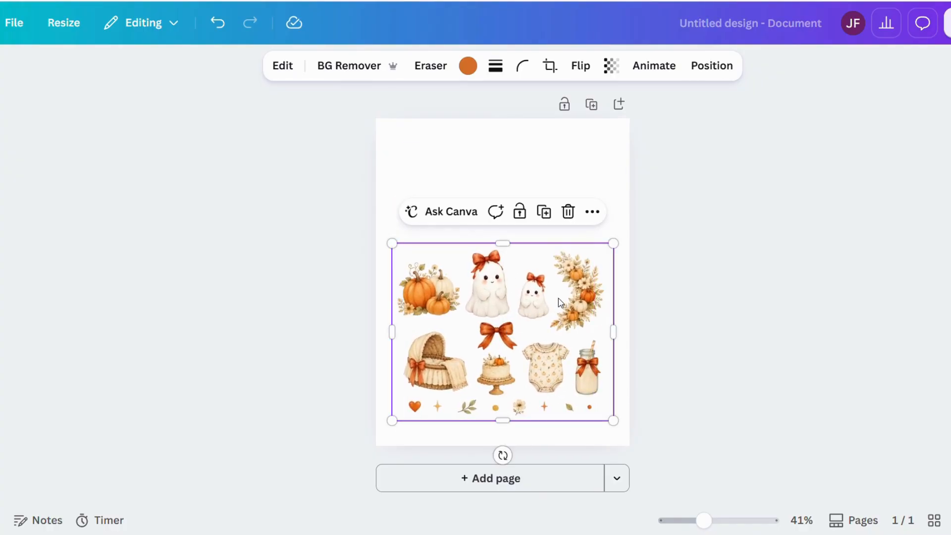
left_click(653, 345)
Remove the clipart sheet's background and shift the sheet slightly further down the page.
left_click(438, 255)
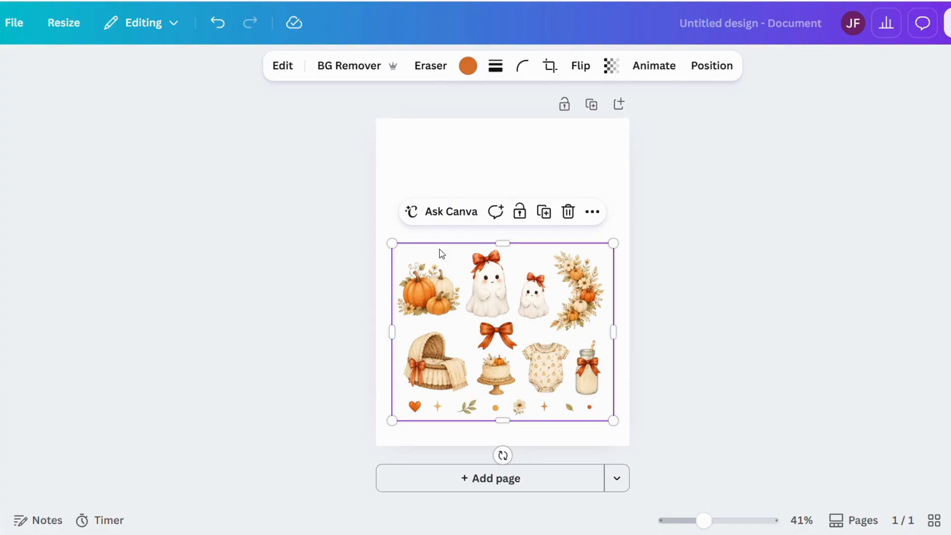
left_click(341, 68)
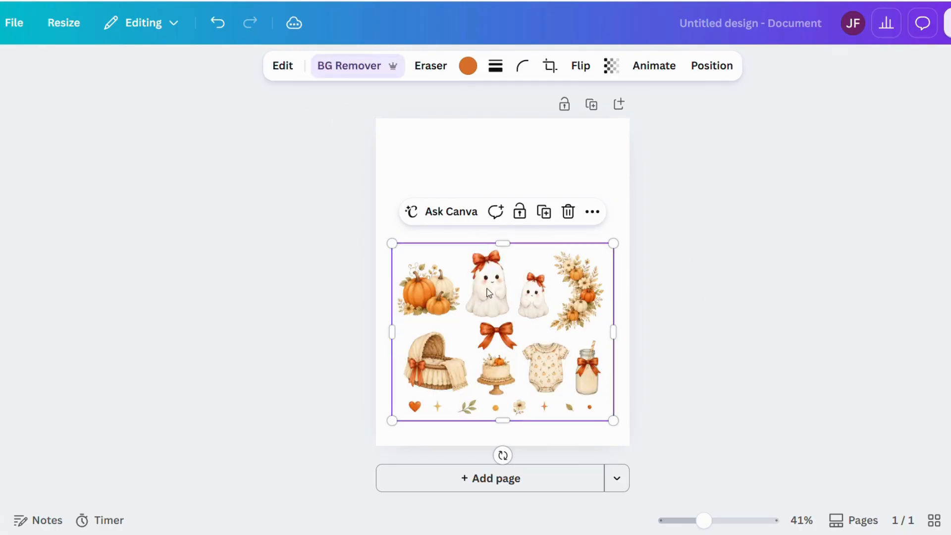
mouse_move(526, 281)
left_mouse_down()
mouse_move(523, 263)
mouse_move(526, 295)
mouse_move(526, 285)
left_mouse_up()
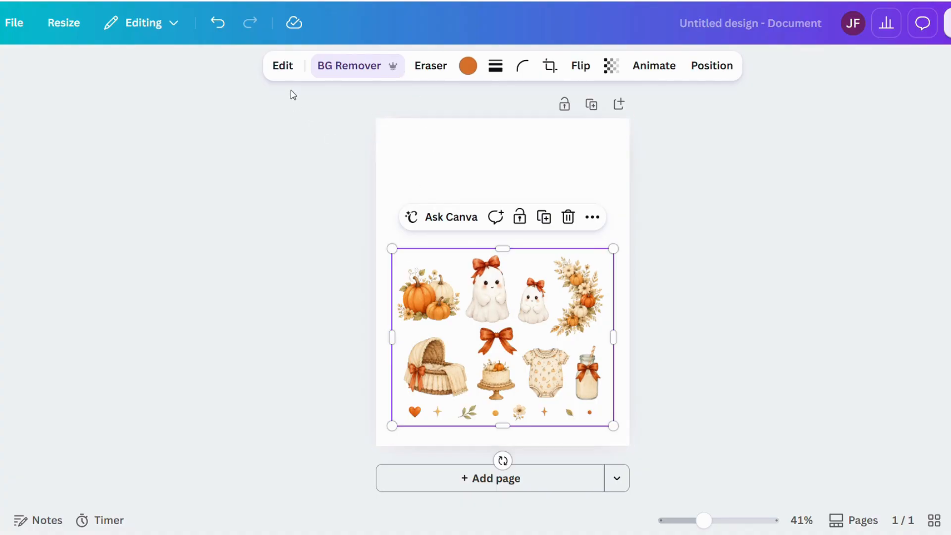
Separate the large ghost from the clipart sheet with Magic Grab and move it to the page's upper-left corner.
left_click(282, 66)
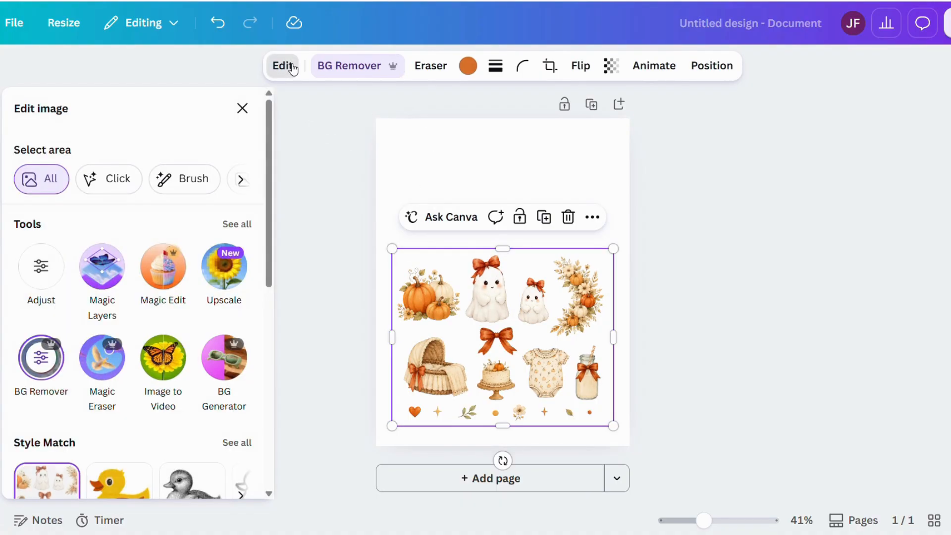
left_click(236, 226)
scroll(218, 245, "down", 2)
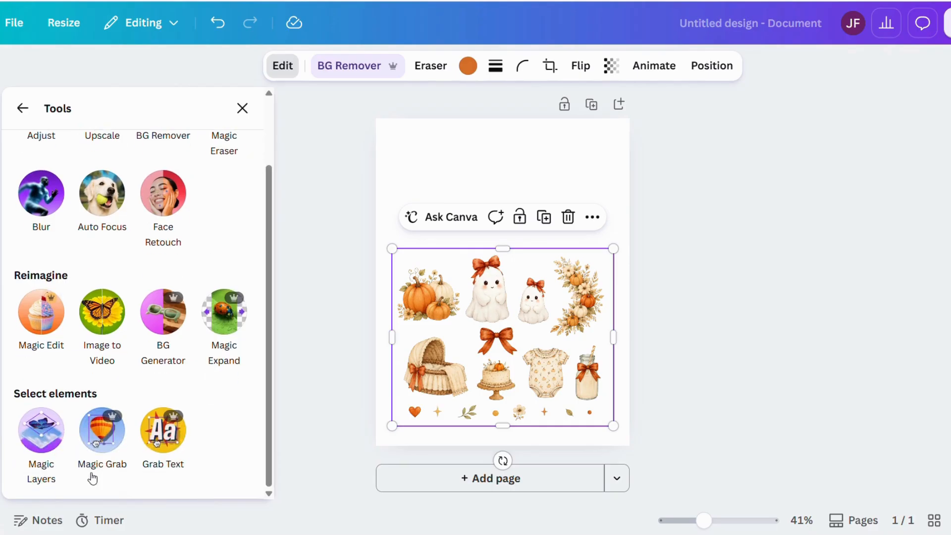
left_click(102, 430)
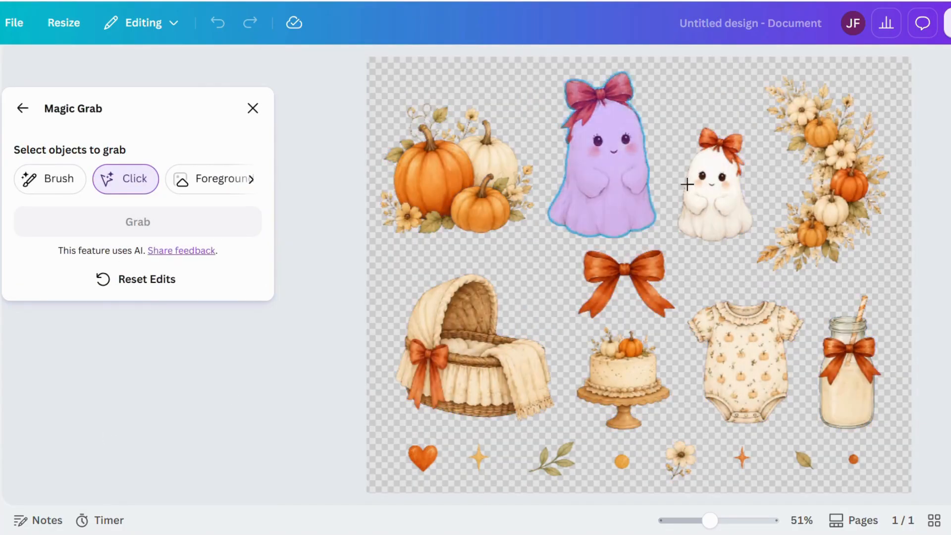
left_click(504, 227)
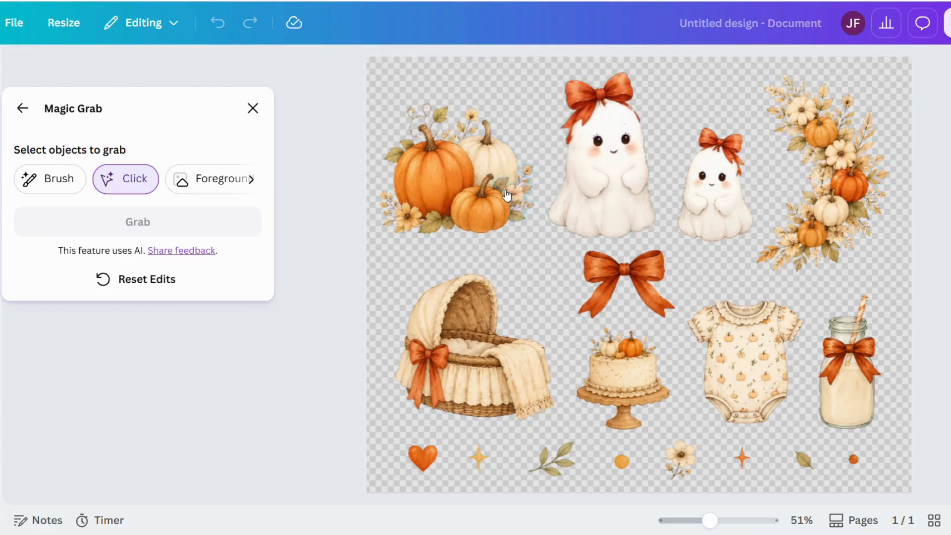
left_click(605, 143)
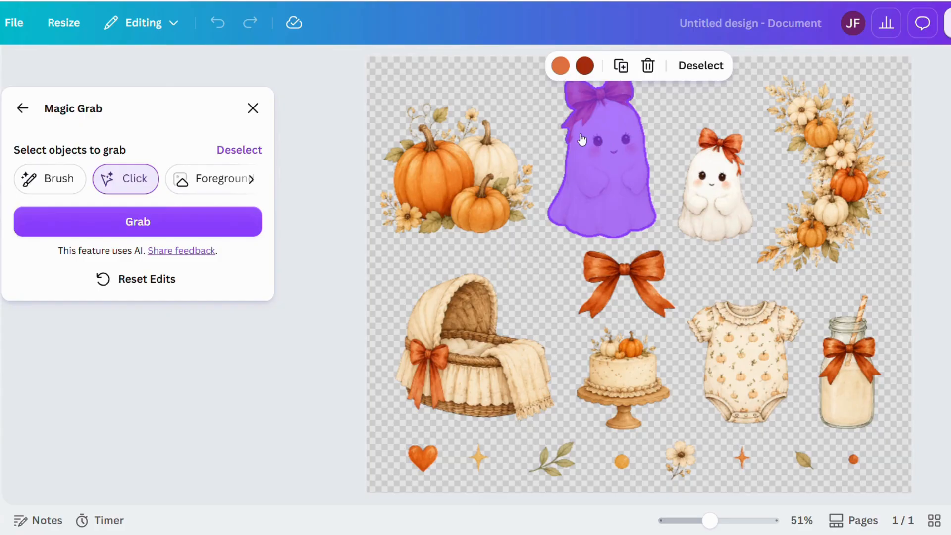
left_click(126, 223)
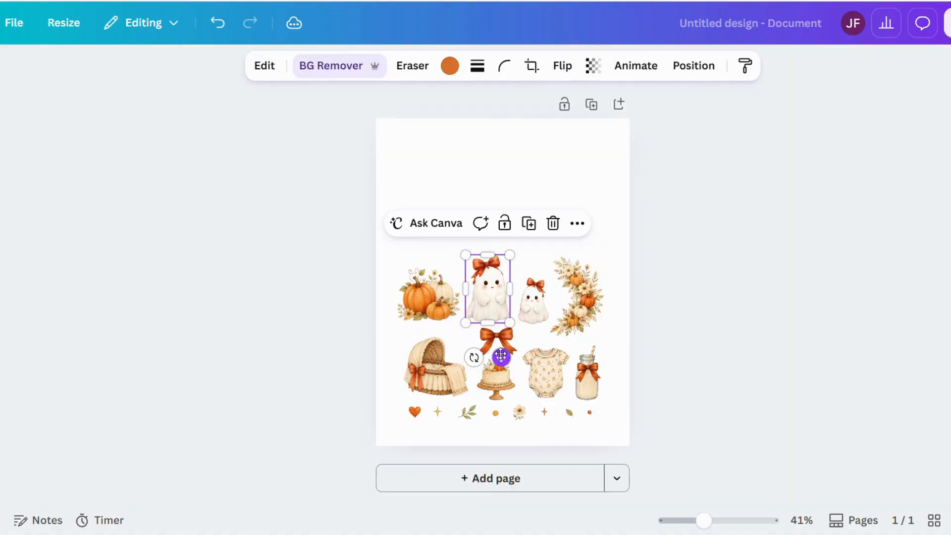
left_click_drag(501, 357, 434, 234)
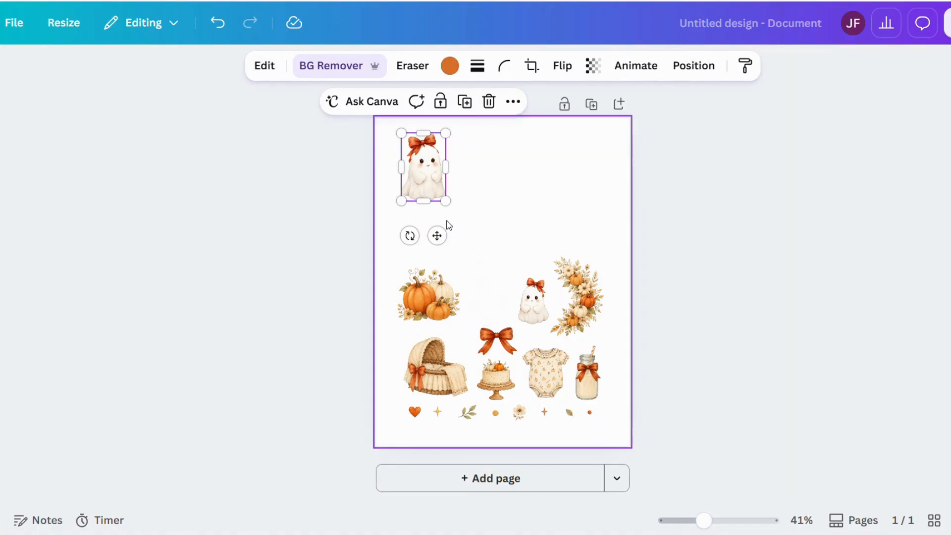
left_click_drag(438, 176, 428, 172)
Separate the small ghost from the clipart sheet with Magic Grab and place it beside the large ghost.
left_click(471, 265)
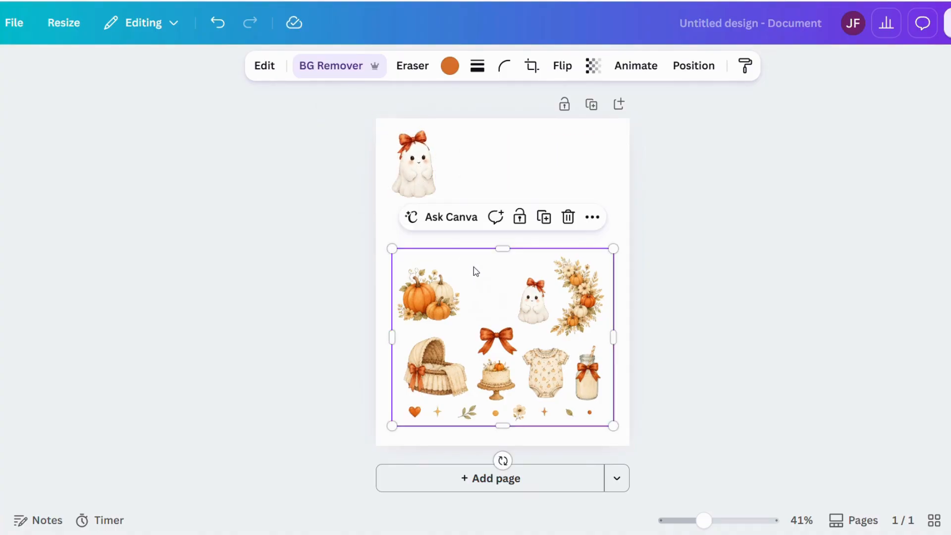
left_click(268, 70)
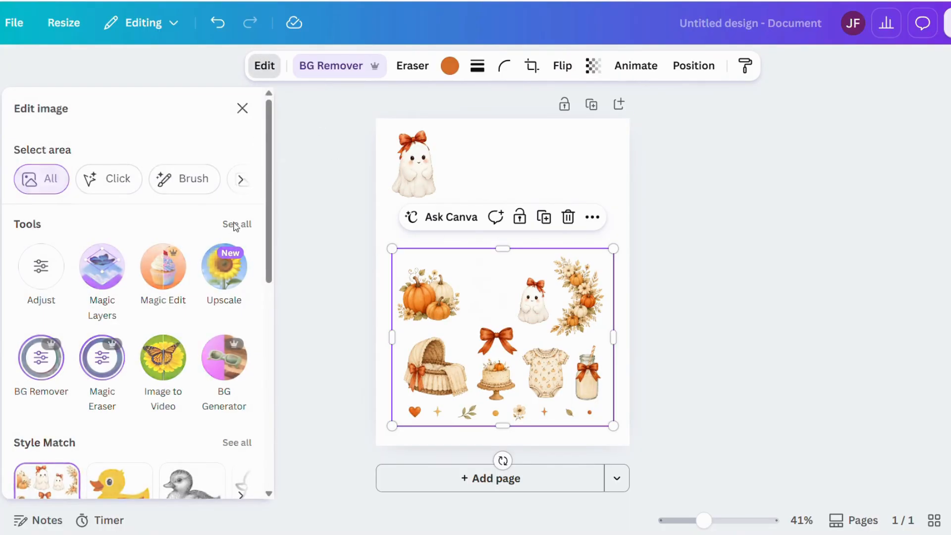
left_click(236, 226)
scroll(107, 426, "down", 3)
left_click(107, 438)
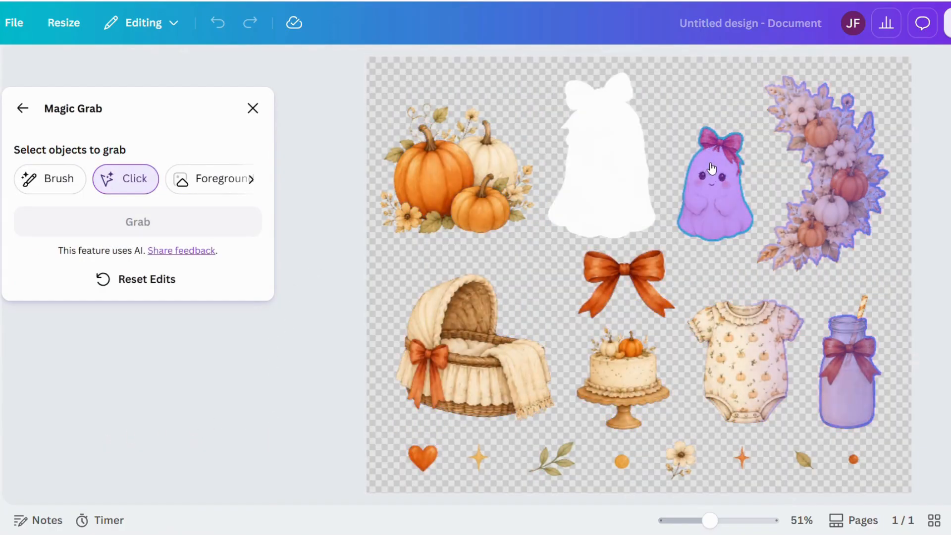
left_click(711, 169)
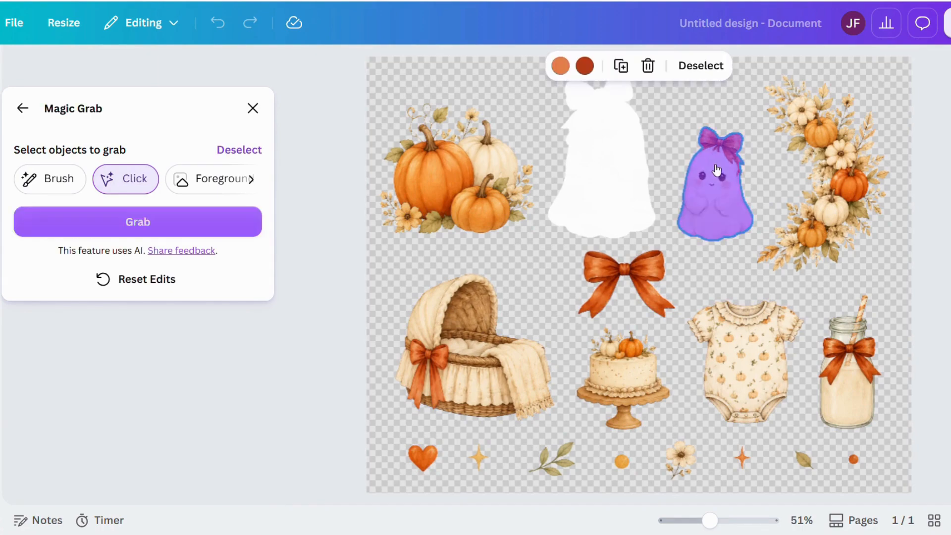
left_click(149, 223)
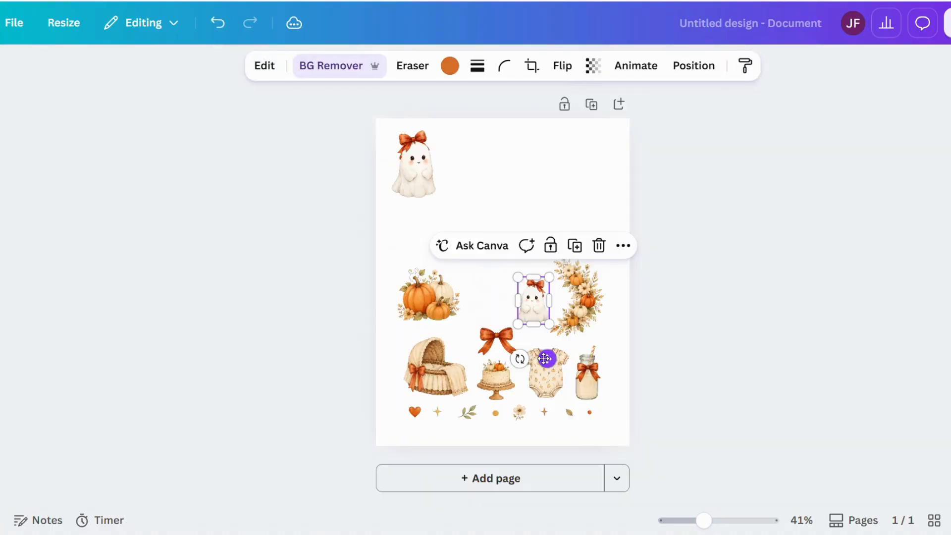
left_click_drag(547, 359, 471, 217)
left_click(506, 225)
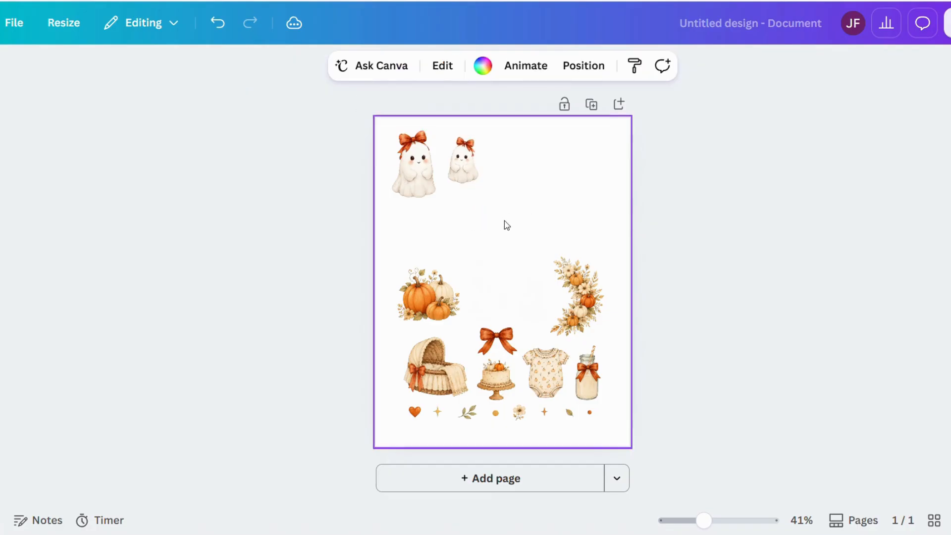
left_click(453, 252)
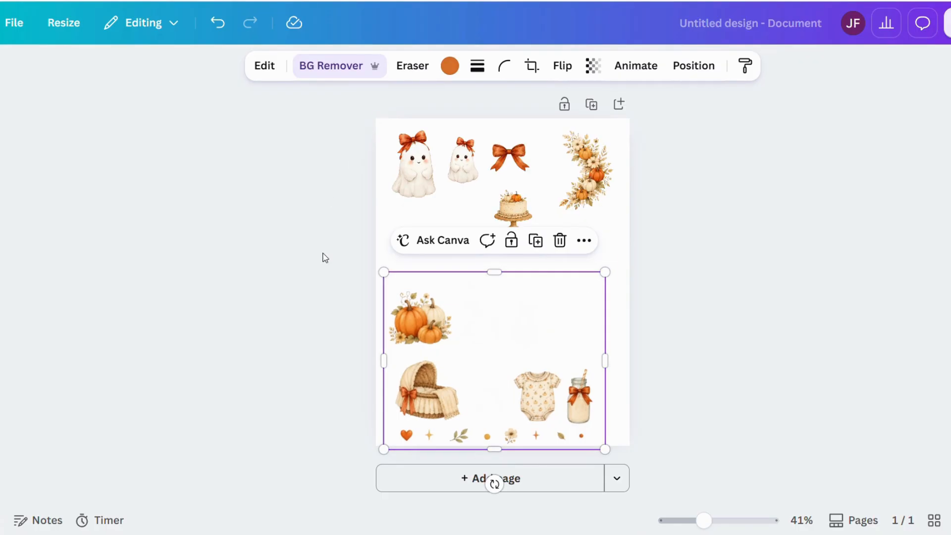
left_click(263, 67)
left_click(227, 223)
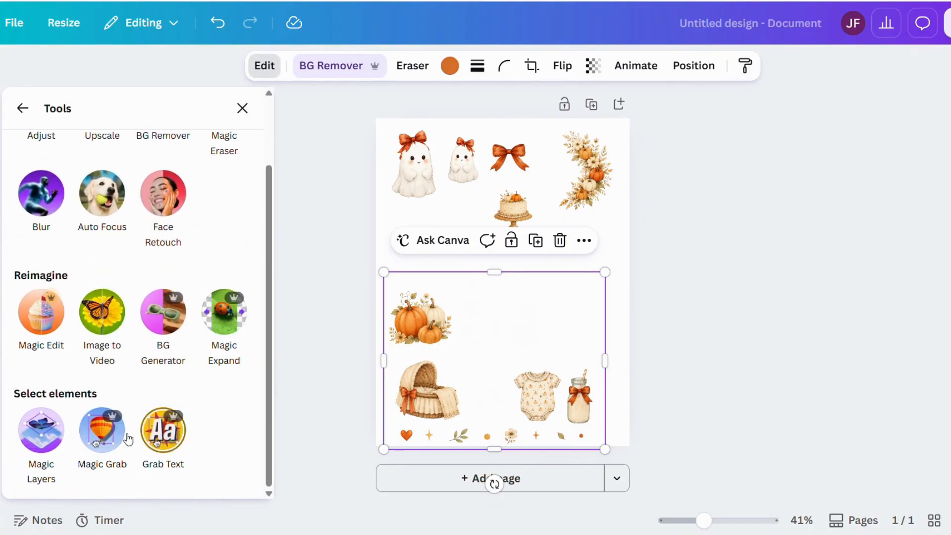
left_click(110, 446)
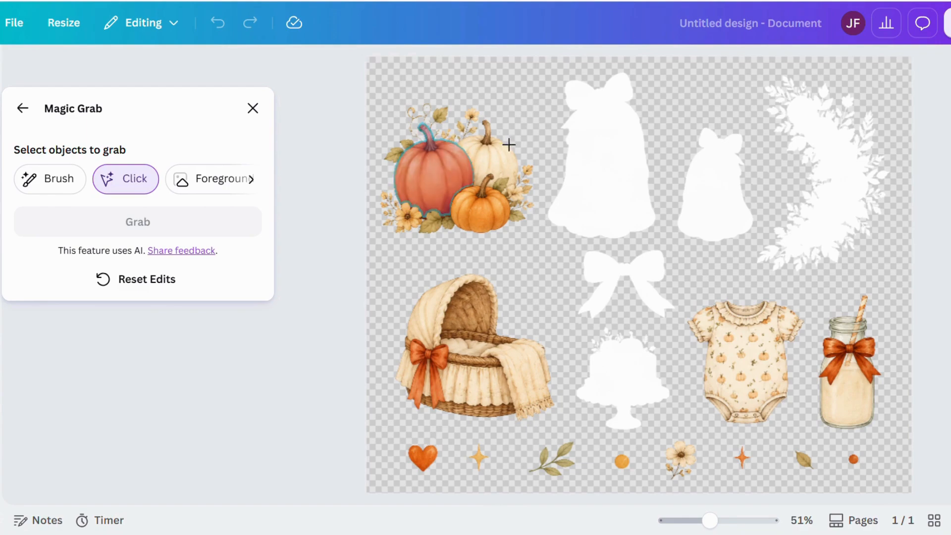
left_click(253, 108)
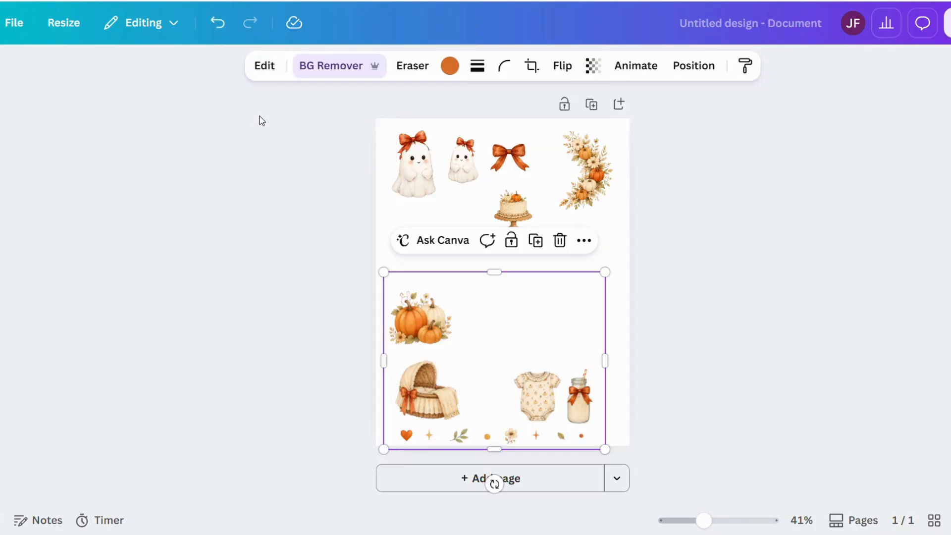
Separate the pumpkin cluster from the clipart sheet with Magic Grab's brush and place it below the large ghost.
left_click(262, 83)
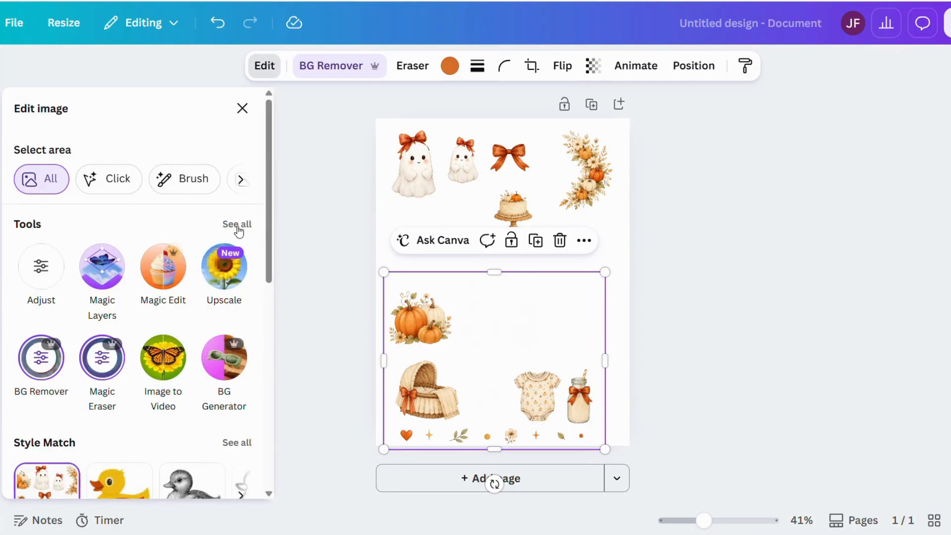
left_click(236, 224)
scroll(198, 297, "down", 2)
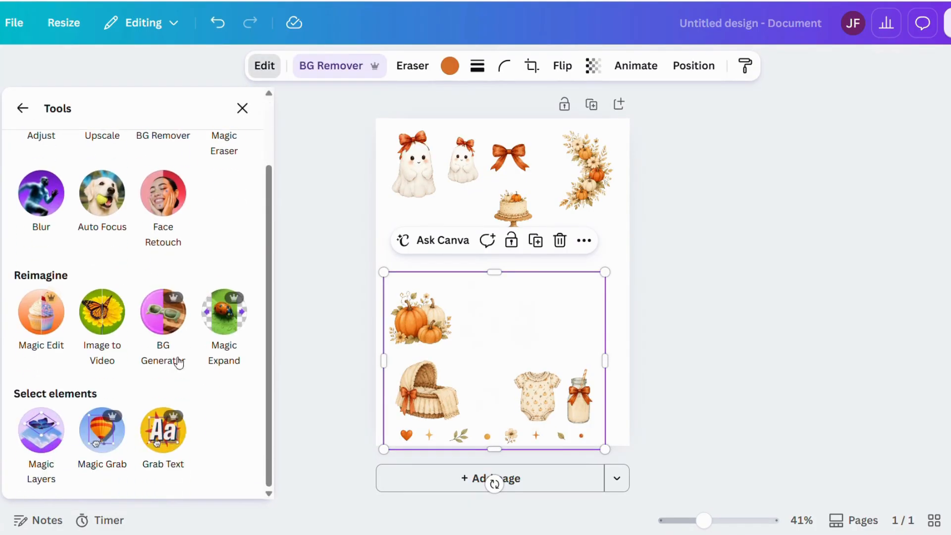
left_click(106, 440)
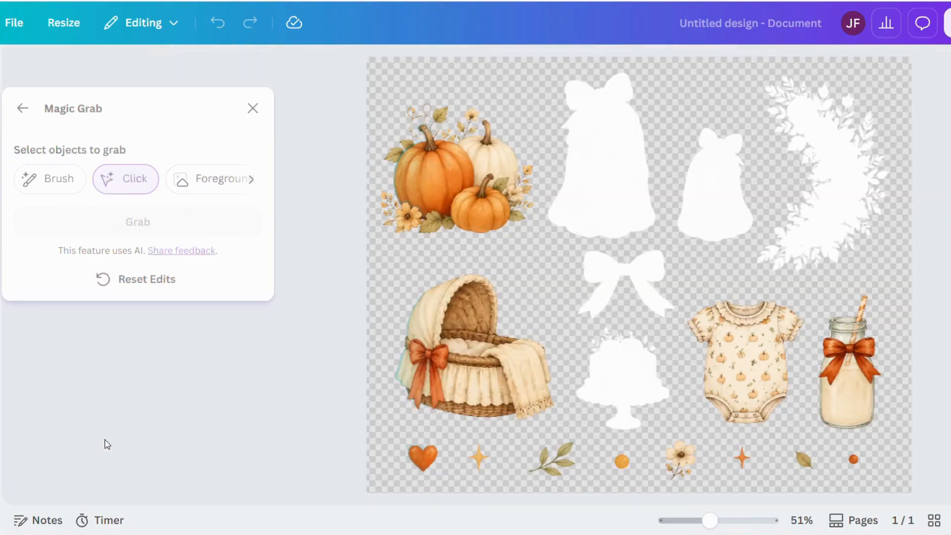
left_click(58, 182)
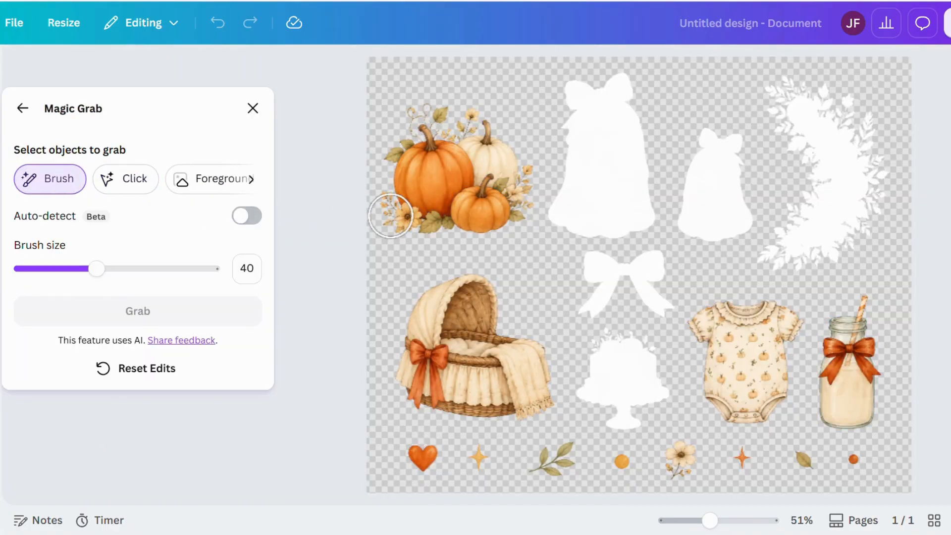
mouse_move(391, 216)
left_mouse_down()
mouse_move(404, 123)
mouse_move(437, 113)
mouse_move(490, 121)
mouse_move(510, 143)
mouse_move(523, 214)
mouse_move(484, 227)
mouse_move(410, 217)
mouse_move(423, 141)
mouse_move(488, 149)
mouse_move(501, 186)
mouse_move(477, 202)
mouse_move(434, 199)
mouse_move(442, 170)
mouse_move(471, 182)
left_mouse_up()
left_click(138, 317)
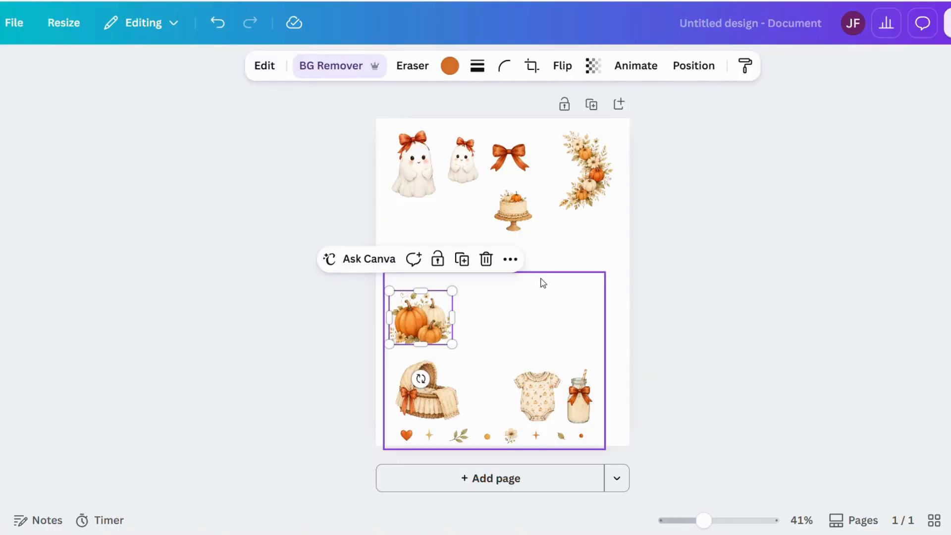
left_click_drag(430, 318, 432, 315)
left_click_drag(439, 248, 426, 242)
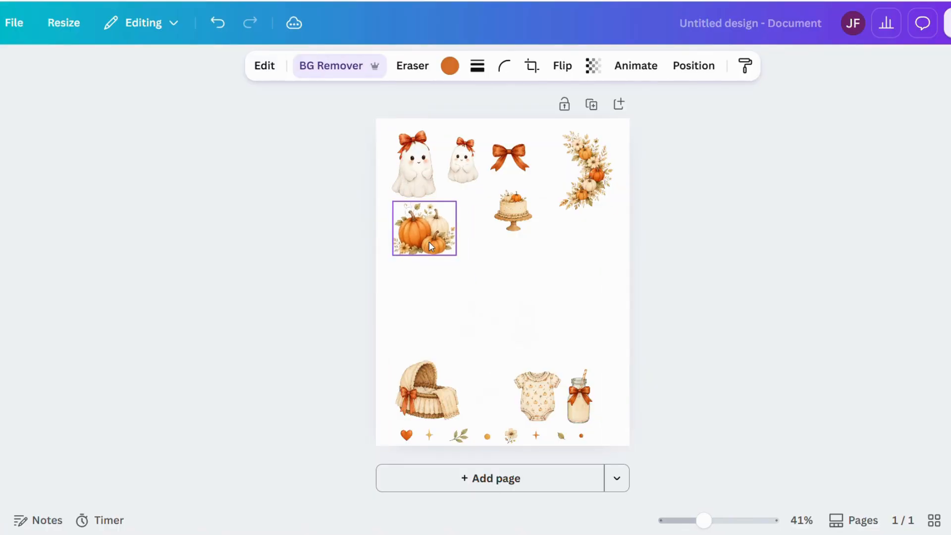
Crop the emptied upper part off the clipart sheet down to the bassinet row and shift the cake slightly left.
left_click(505, 282)
left_click_drag(491, 274, 490, 361)
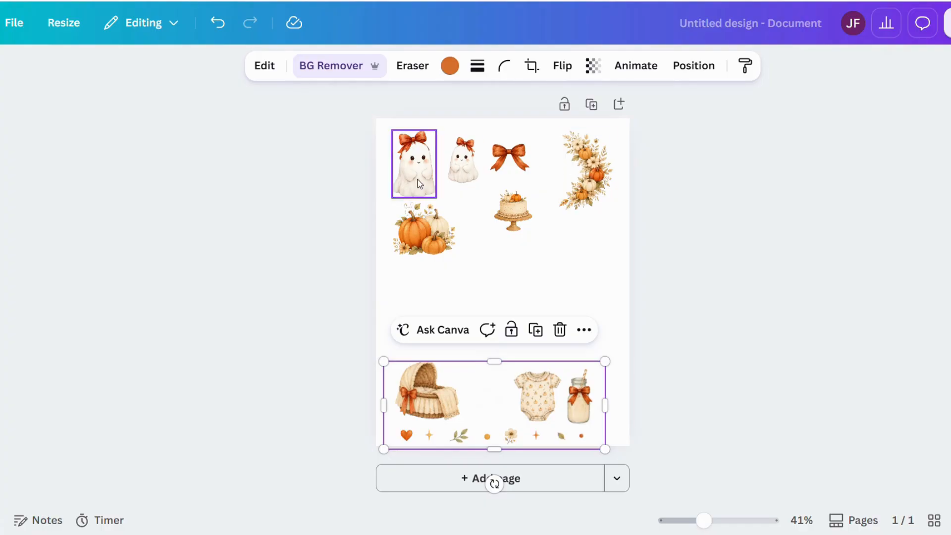
left_click_drag(518, 208, 507, 207)
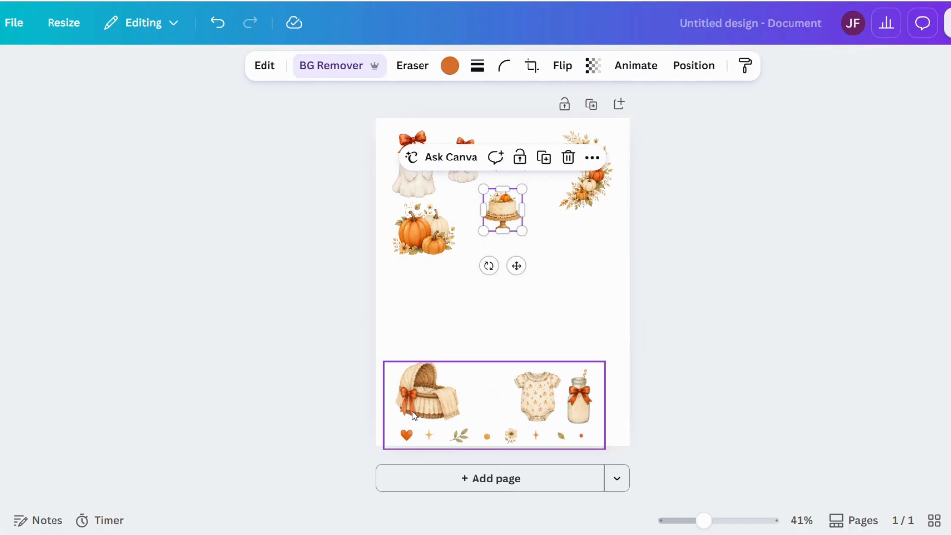
Add a blank page to the document and move it ahead of the clipart page.
left_click(534, 311)
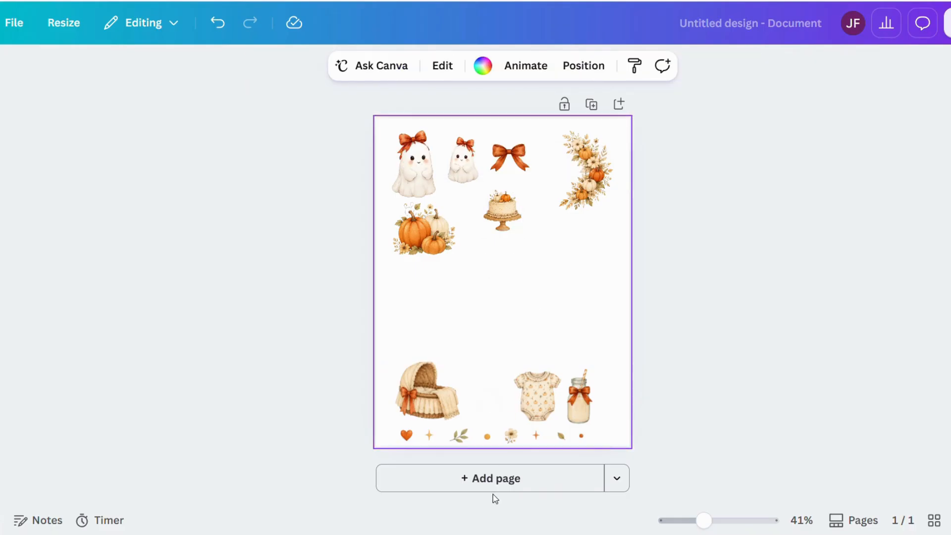
left_click(494, 478)
left_click(482, 106)
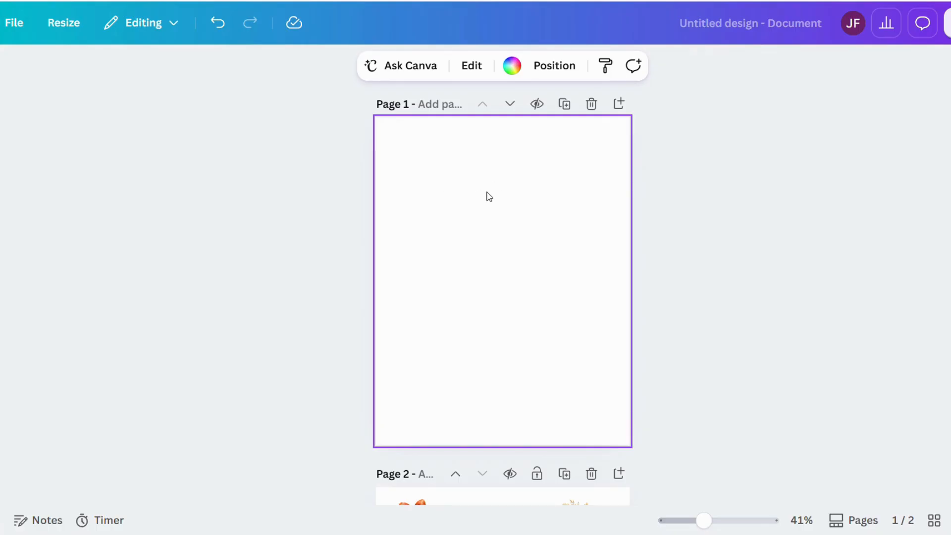
Switch to the "wordings for invitations" design and review the sample invitation texts on its four pages.
left_click(140, 1)
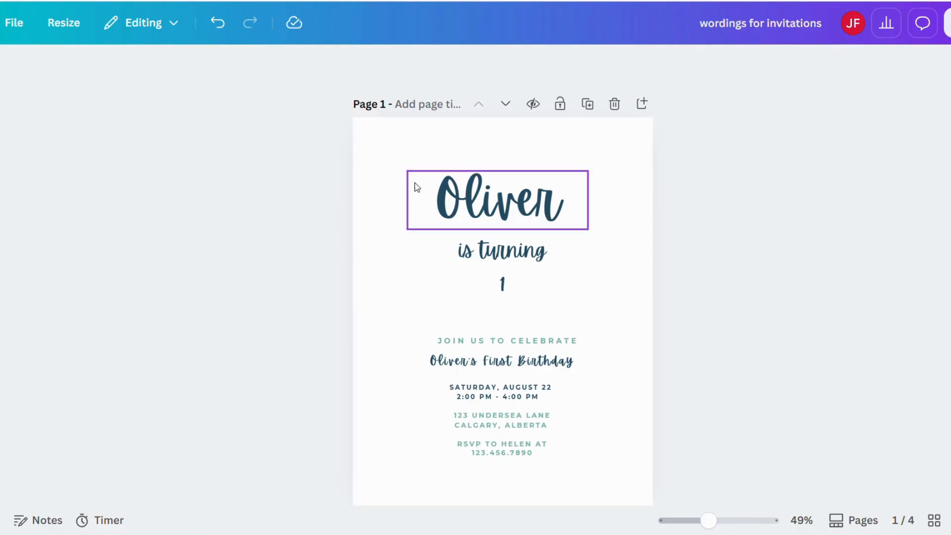
scroll(620, 392, "down", 3)
scroll(503, 277, "down", 15)
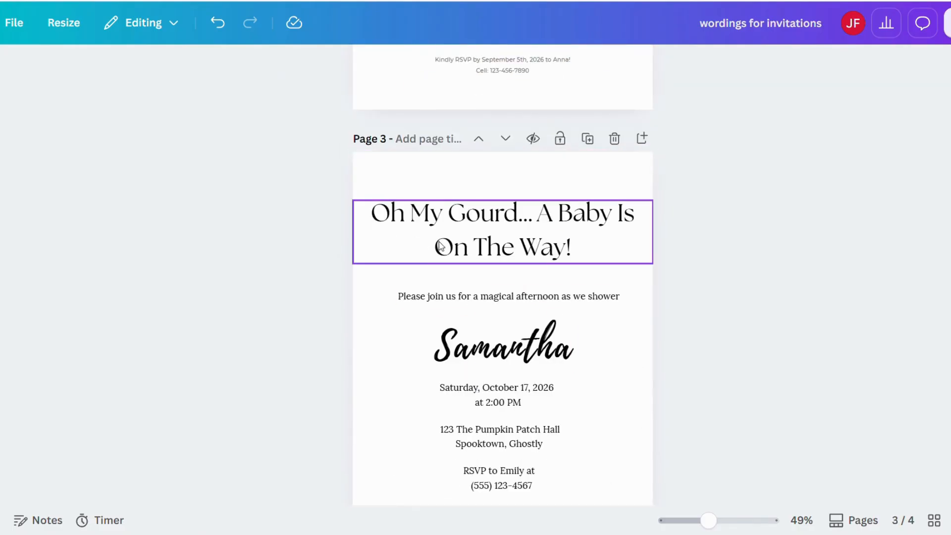
scroll(488, 297, "down", 10)
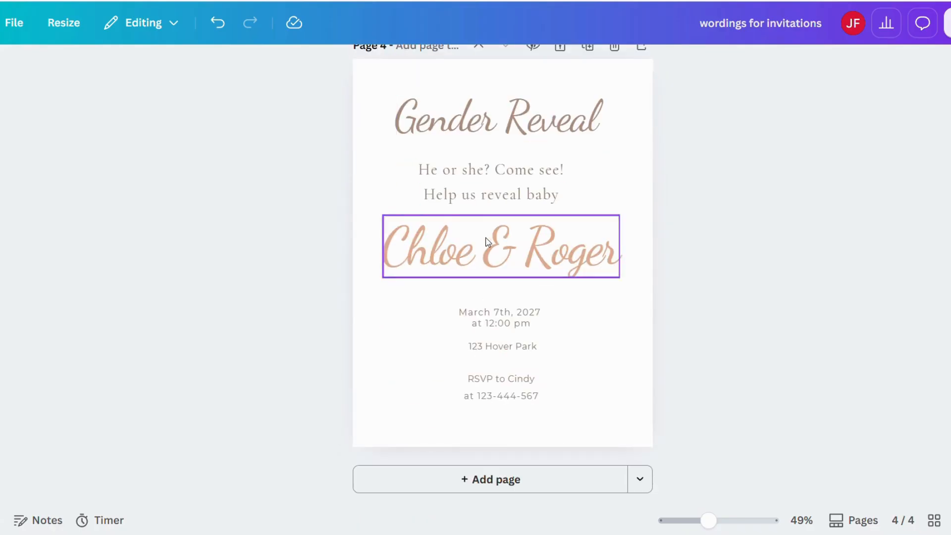
scroll(509, 287, "up", 5)
scroll(511, 302, "up", 15)
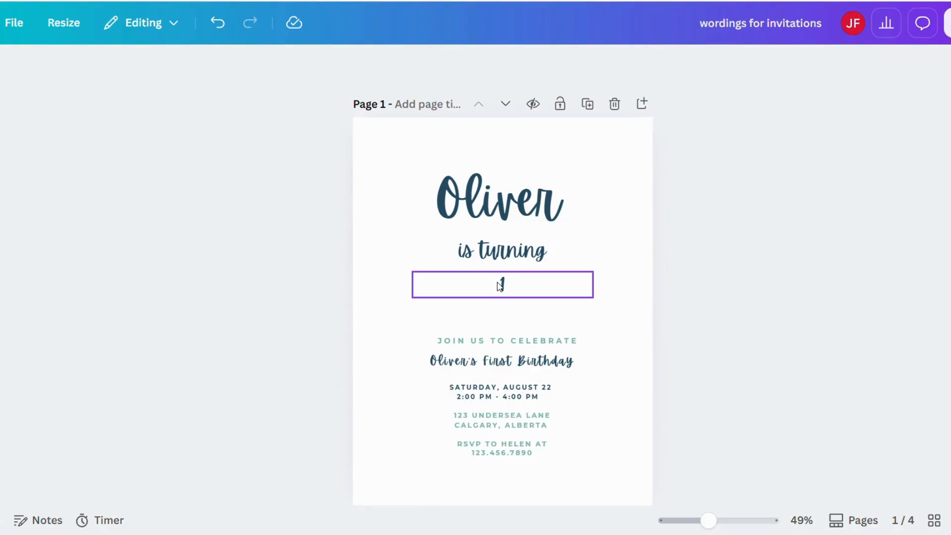
scroll(500, 286, "down", 9)
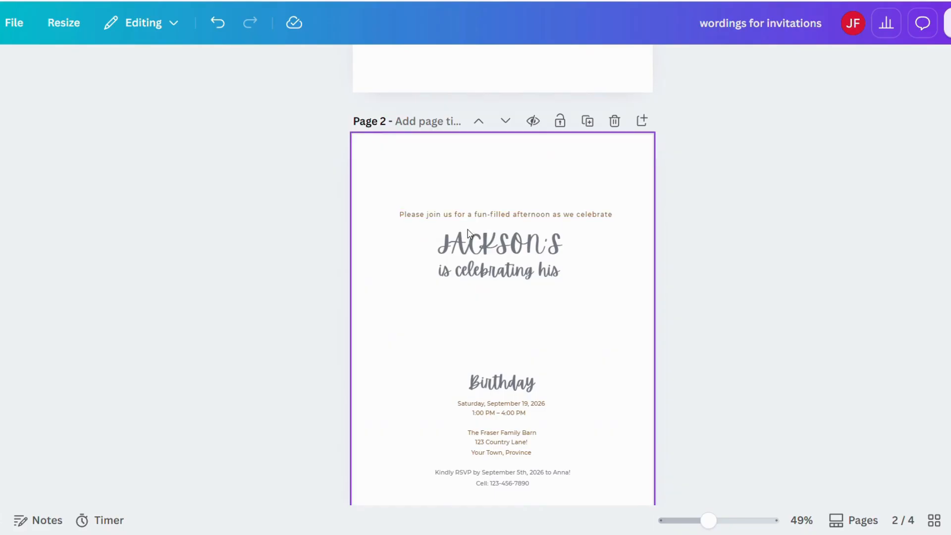
scroll(534, 374, "down", 3)
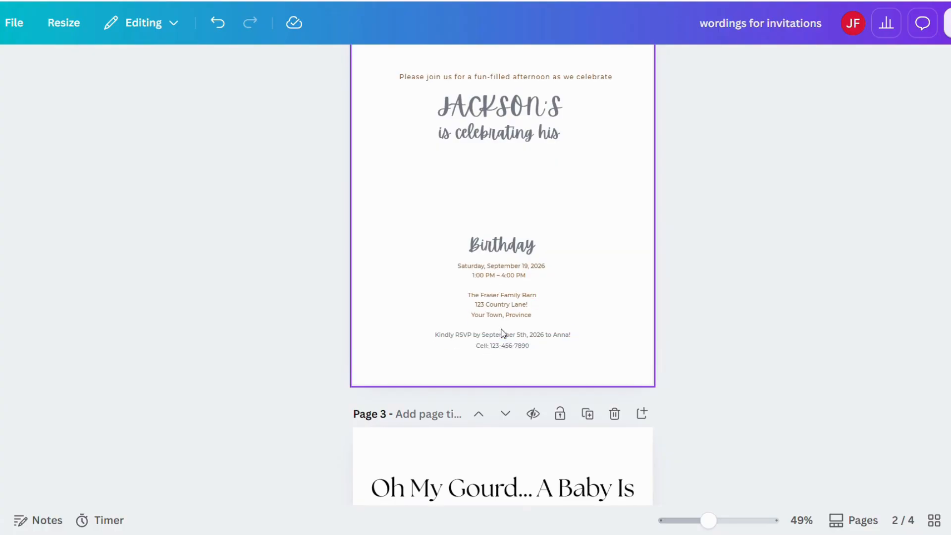
scroll(549, 309, "up", 12)
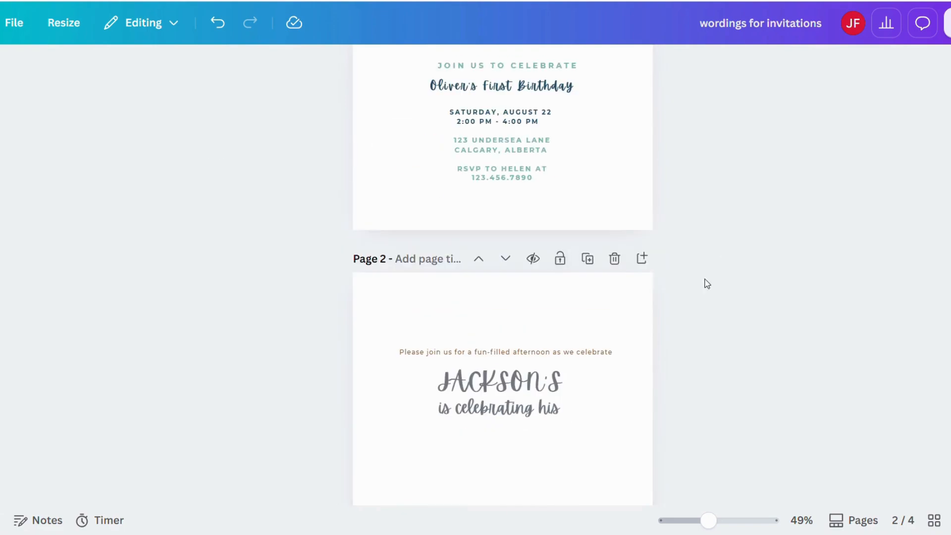
scroll(529, 256, "down", 20)
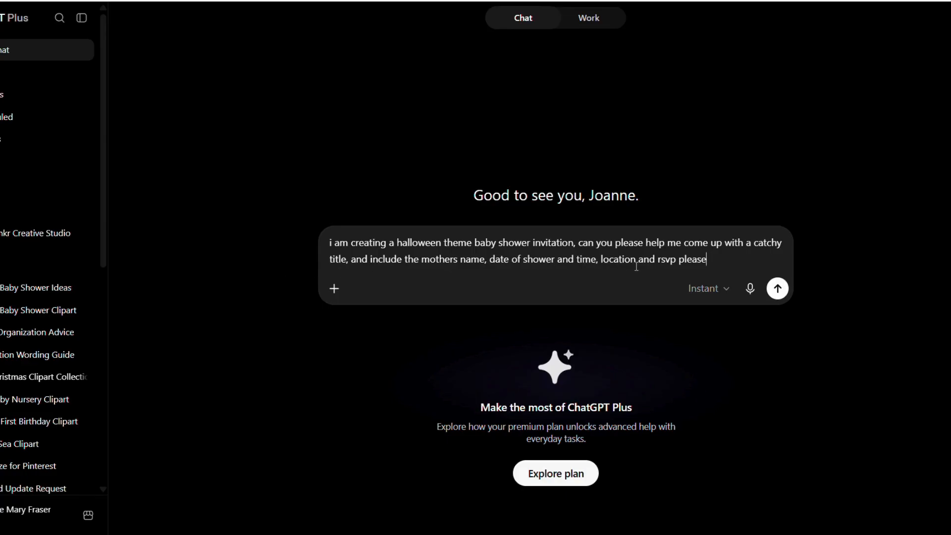
Ask ChatGPT for Halloween baby shower invitation wording with a catchy title, mother's name, date, time, location and RSVP, and review its options.
left_click(777, 289)
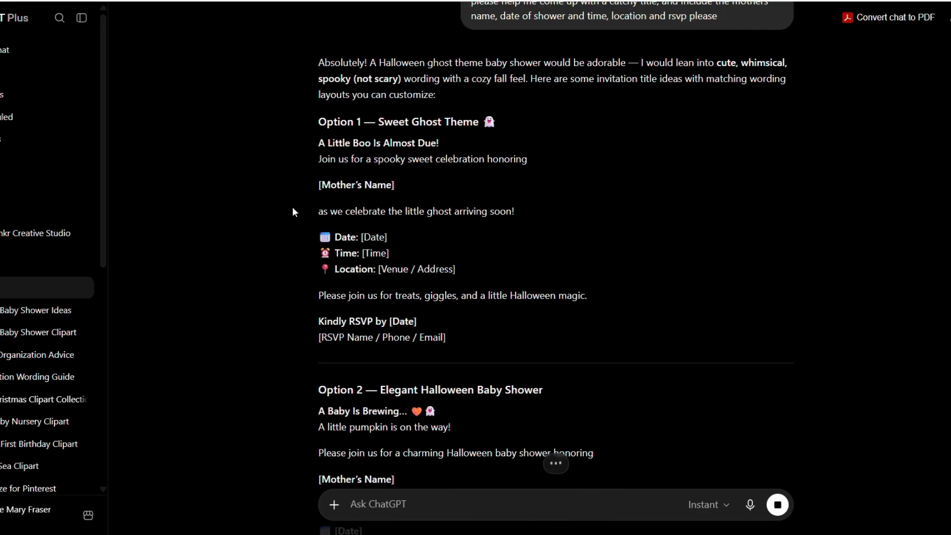
scroll(539, 313, "down", 10)
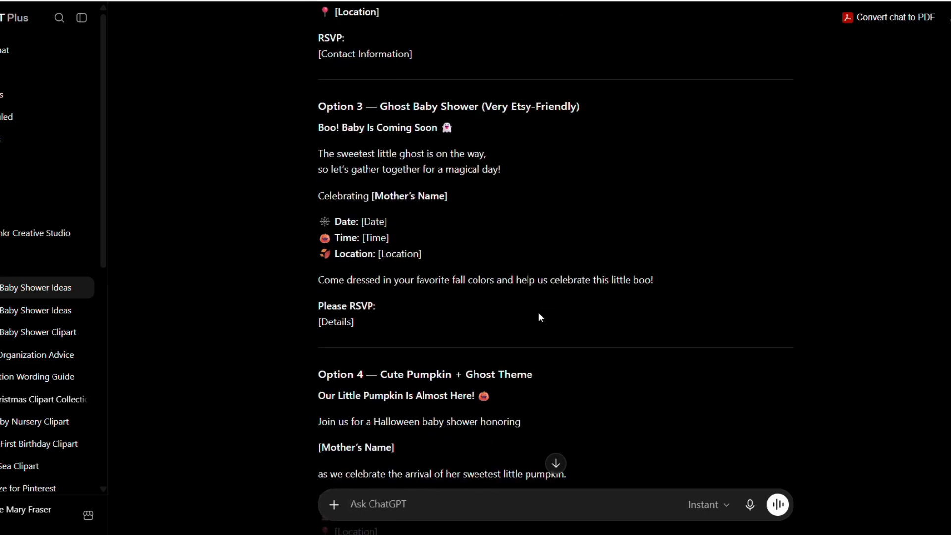
scroll(539, 312, "down", 7)
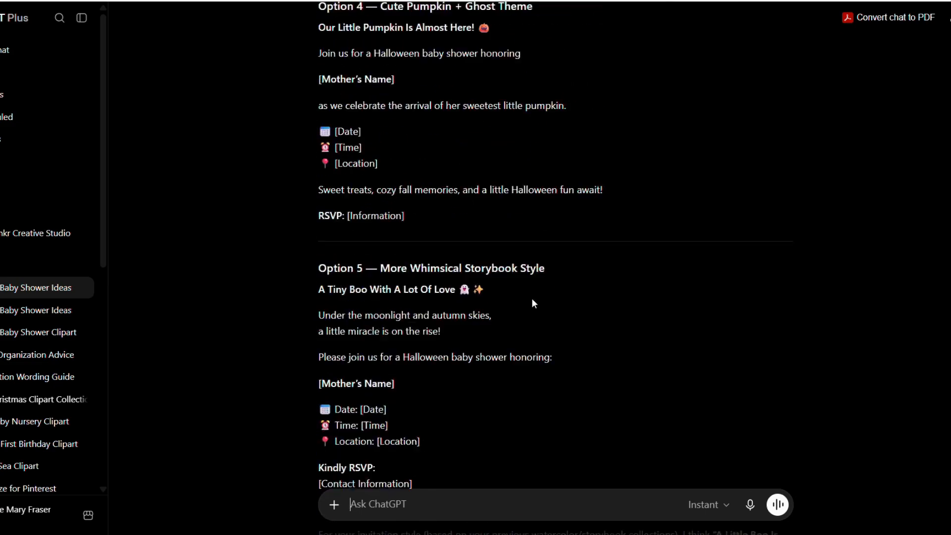
scroll(533, 303, "up", 15)
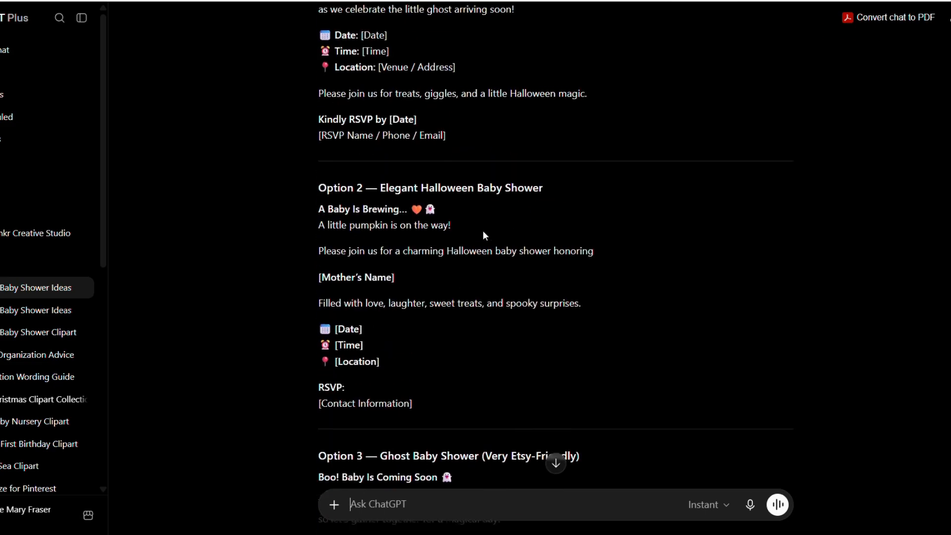
scroll(482, 237, "up", 5)
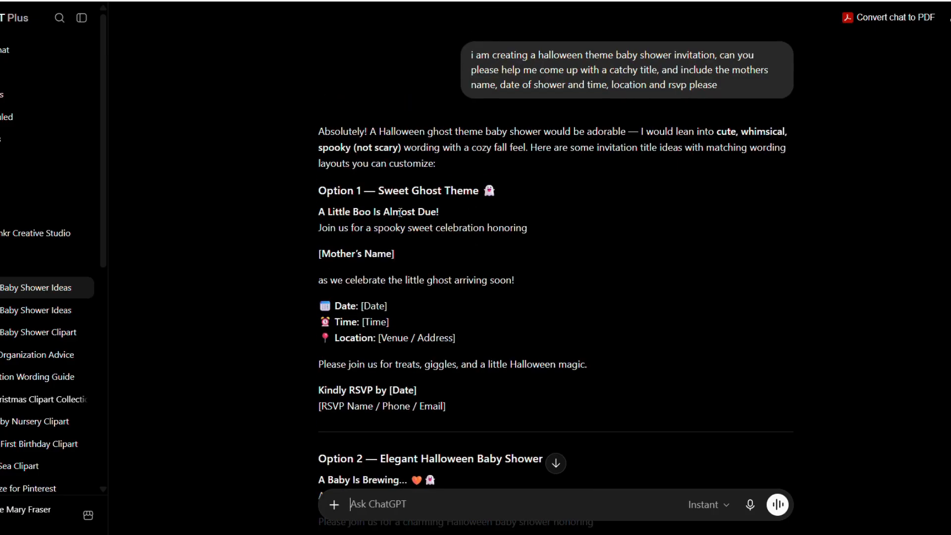
scroll(529, 368, "down", 4)
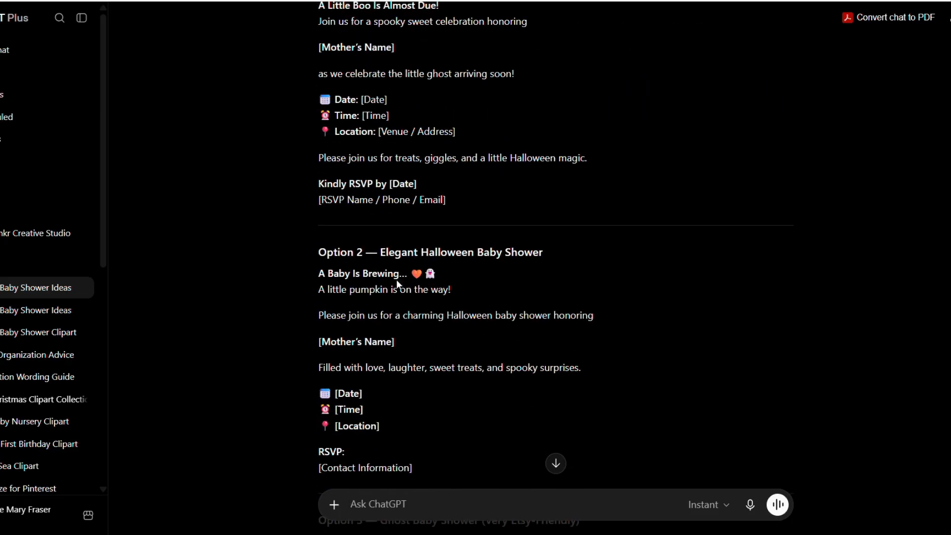
scroll(398, 284, "down", 4)
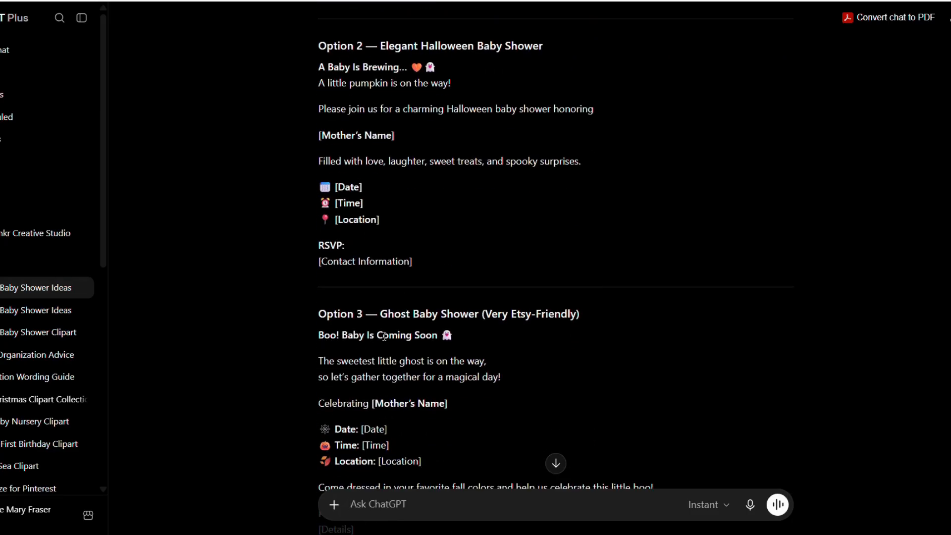
scroll(512, 338, "down", 4)
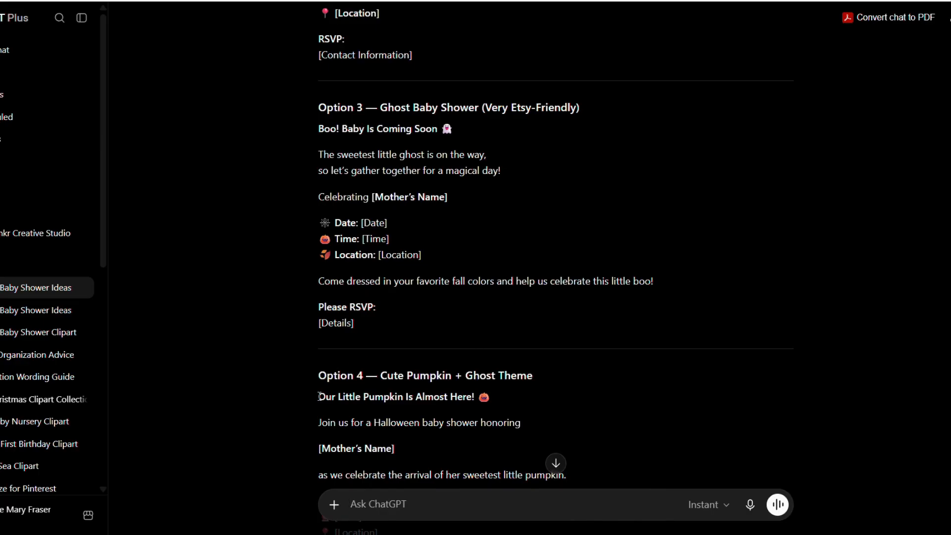
scroll(445, 378, "up", 4)
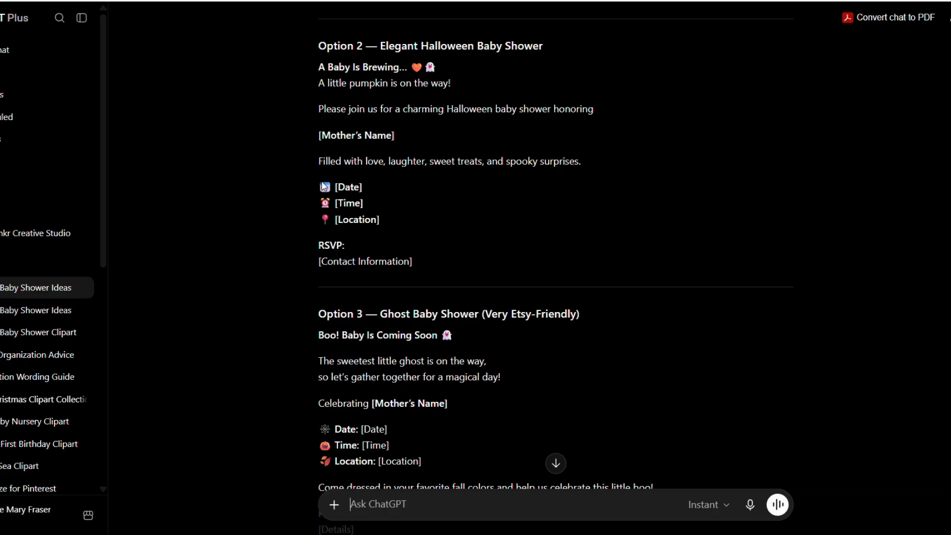
Copy all the "Oh My Gourd... A Baby Is On The Way!" wording from the Canva wordings design onto the untitled document's blank first page.
left_click(124, 0)
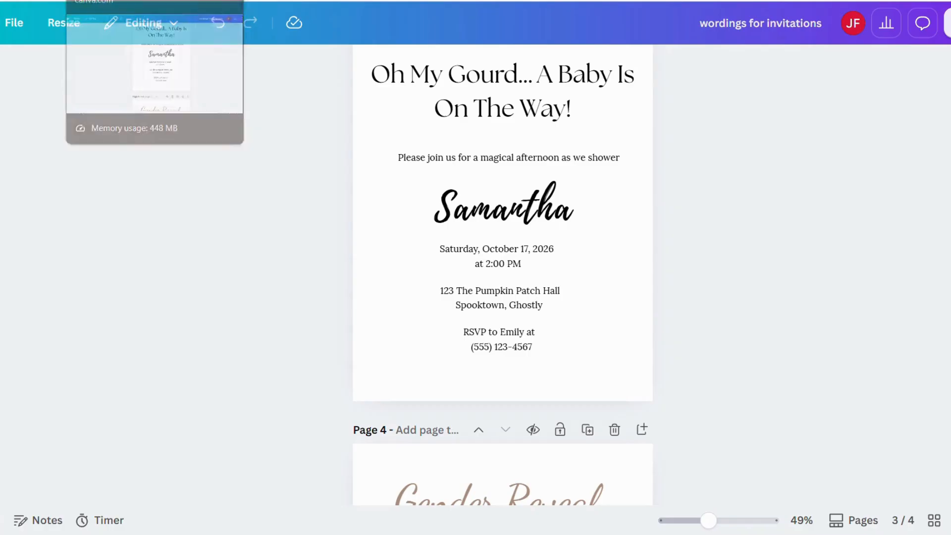
scroll(417, 230, "up", 1)
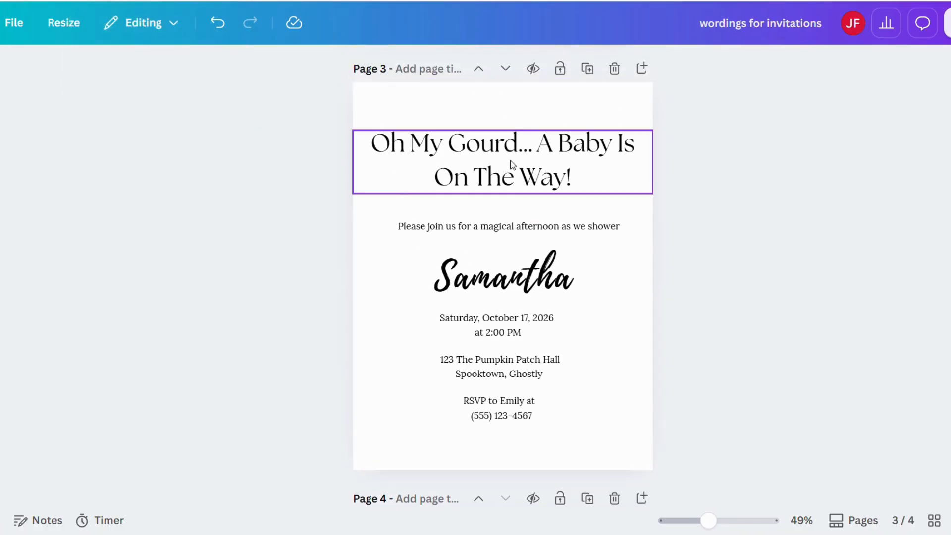
left_click_drag(266, 129, 697, 459)
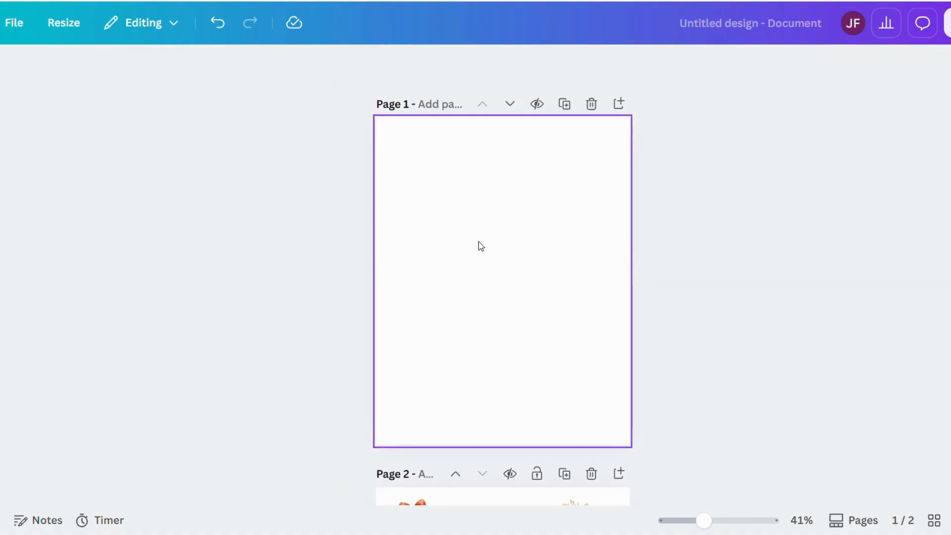
key("ctrl+v")
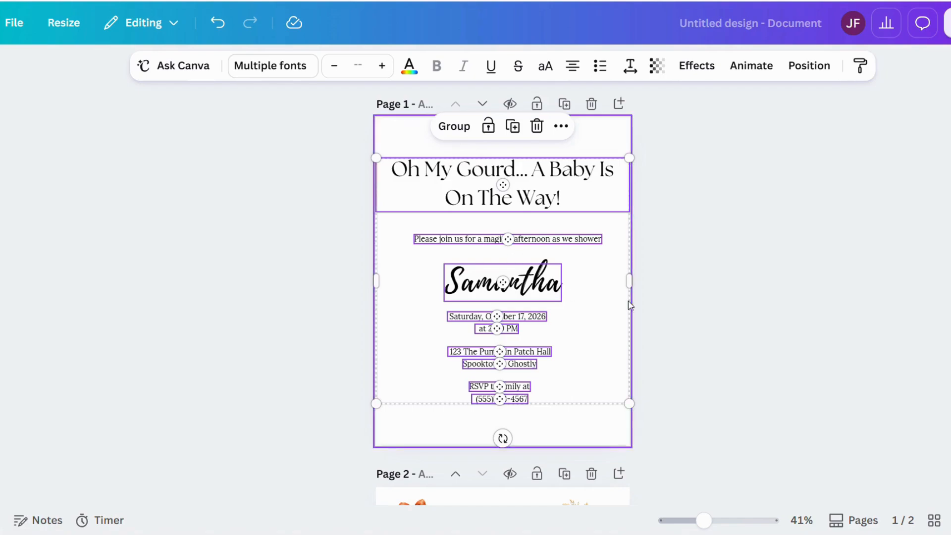
left_click(667, 332)
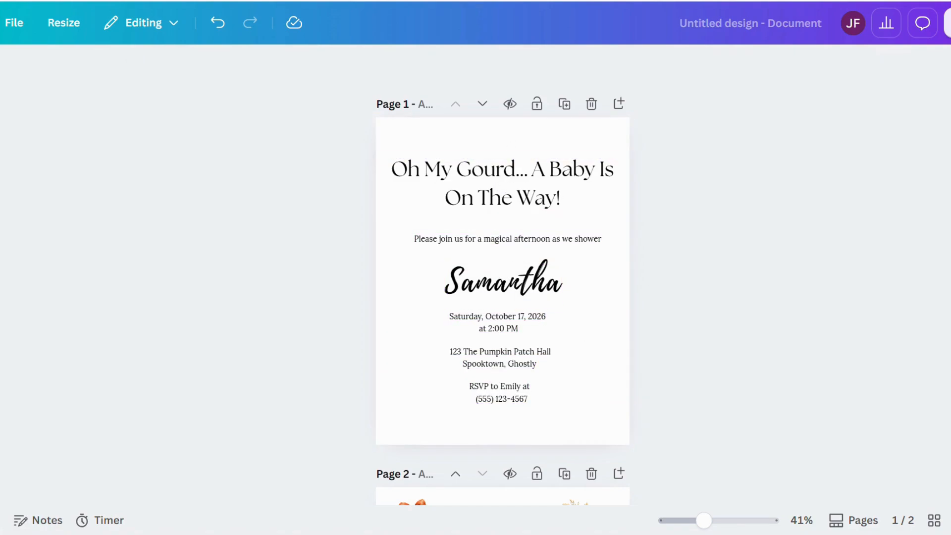
Switch back to ChatGPT and reread the Sweet Ghost and Elegant Halloween invitation wording options.
key("ctrl+Tab")
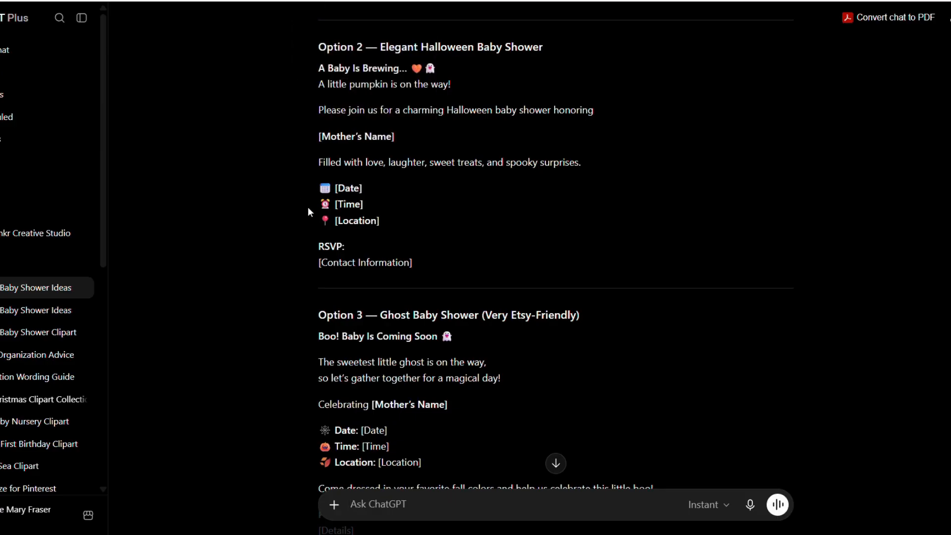
scroll(307, 207, "up", 6)
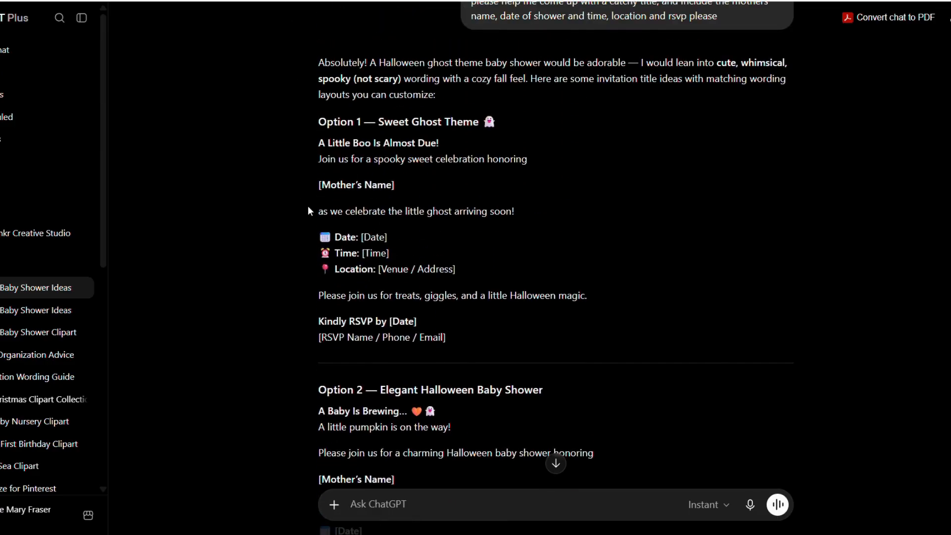
scroll(307, 206, "down", 4)
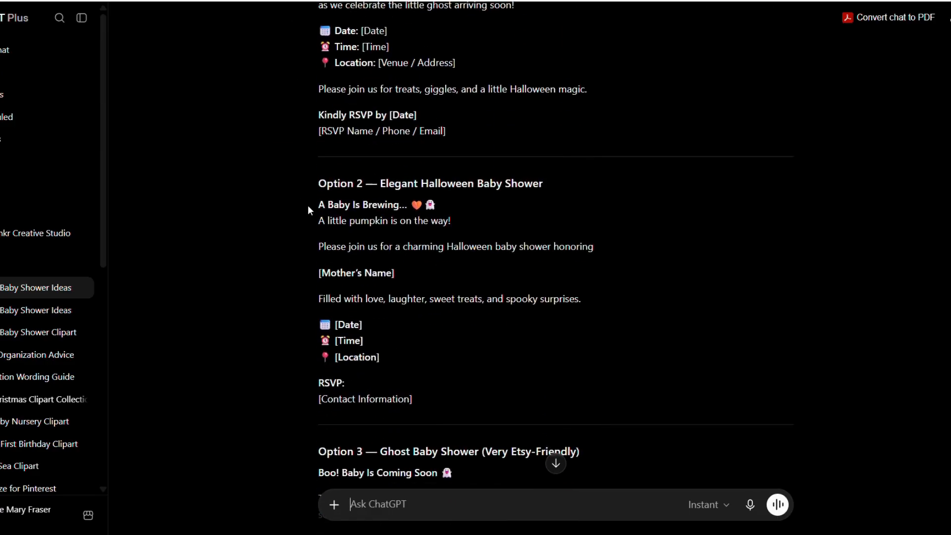
Compare the Elegant Halloween and Ghost Baby Shower wordings in ChatGPT and copy "Boo" from the Option 3 title.
scroll(308, 206, "down", 4)
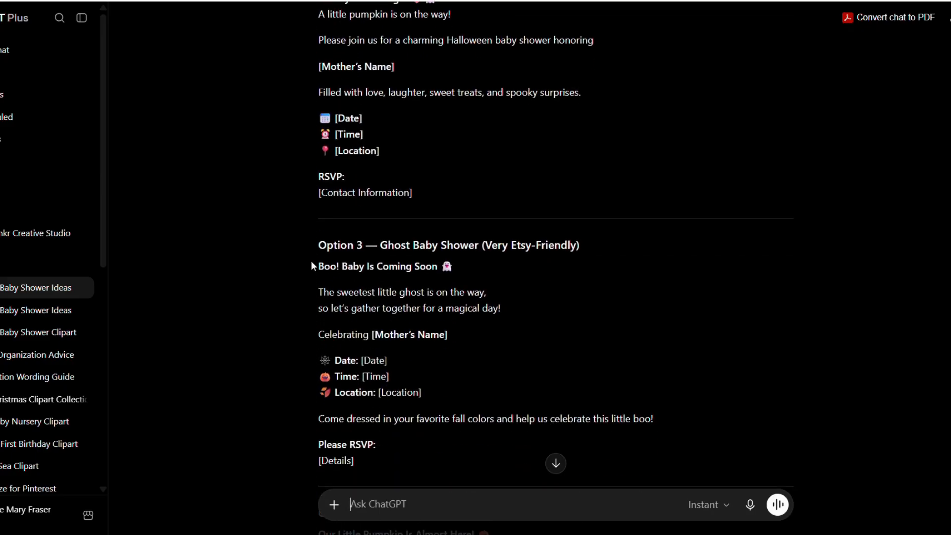
scroll(414, 292, "down", 3)
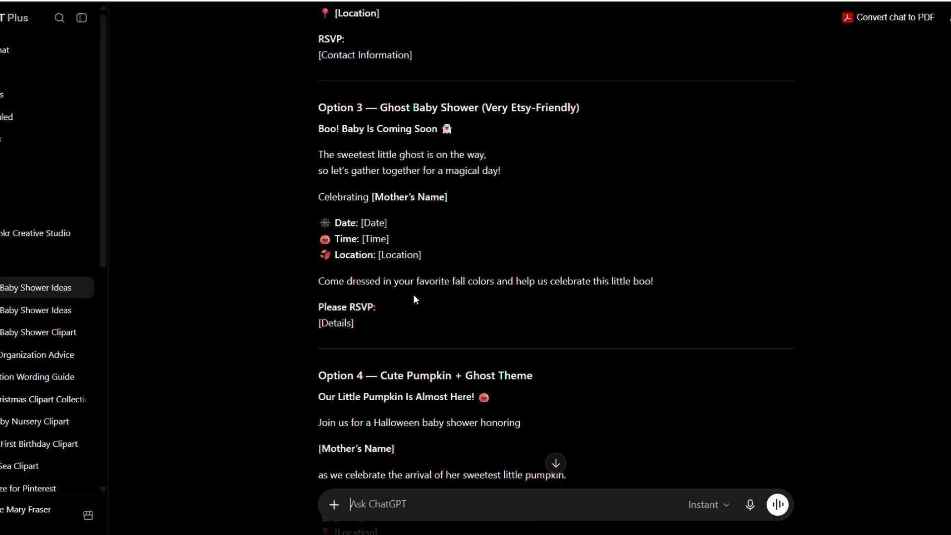
scroll(414, 297, "up", 3)
scroll(337, 257, "up", 4)
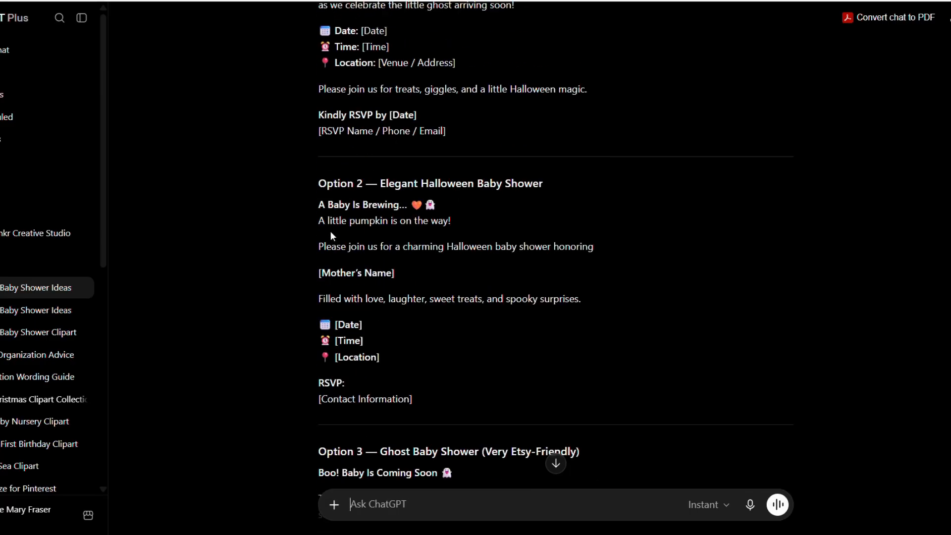
scroll(406, 213, "down", 4)
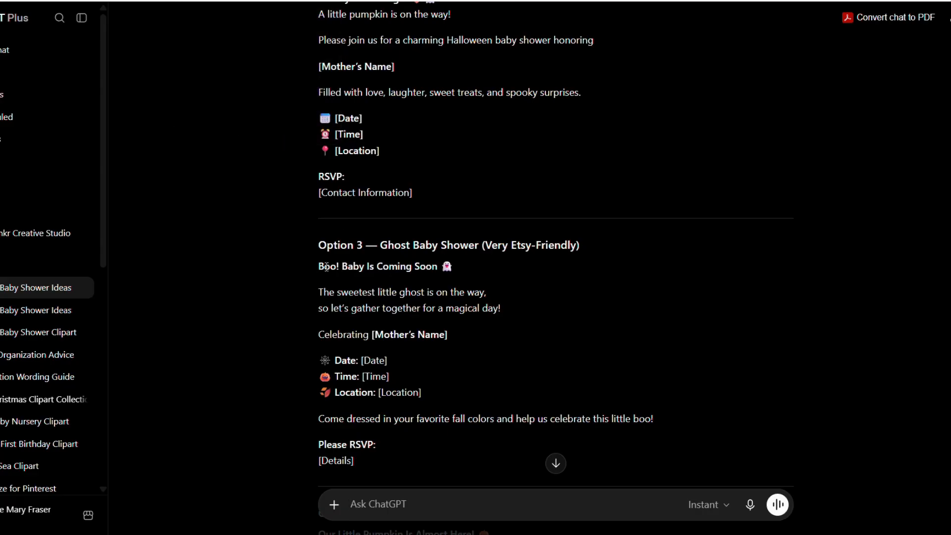
left_click_drag(317, 268, 337, 263)
key("ctrl+c")
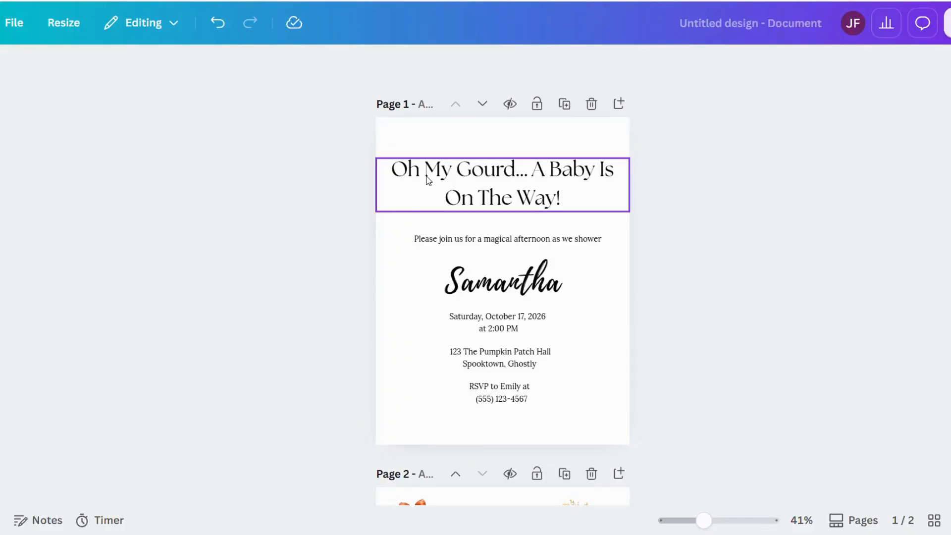
Switch to the untitled Canva document and replace "Oh My Gourd..." in the page 1 title with "Boo!" on its own line.
left_click(422, 169)
left_click(422, 169)
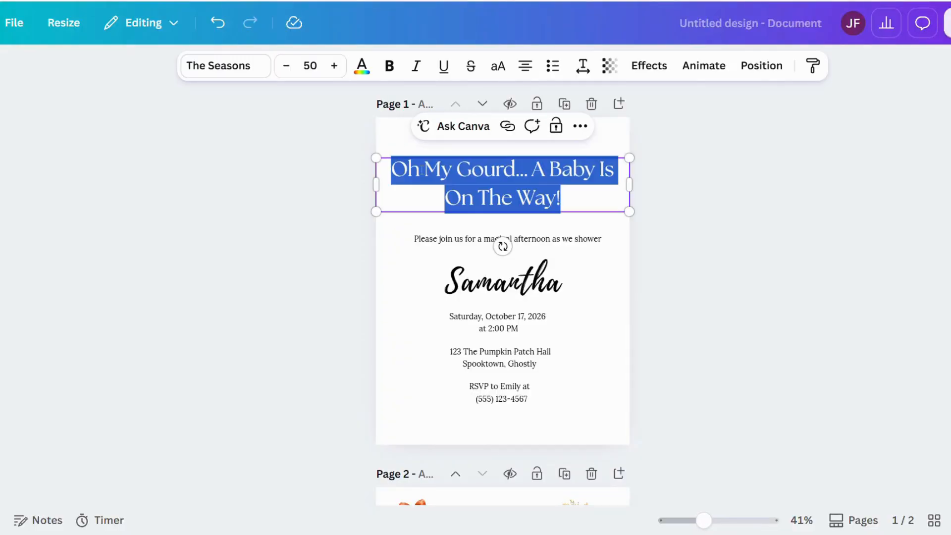
left_click(391, 166)
left_click_drag(392, 166, 529, 170)
key("ctrl+v")
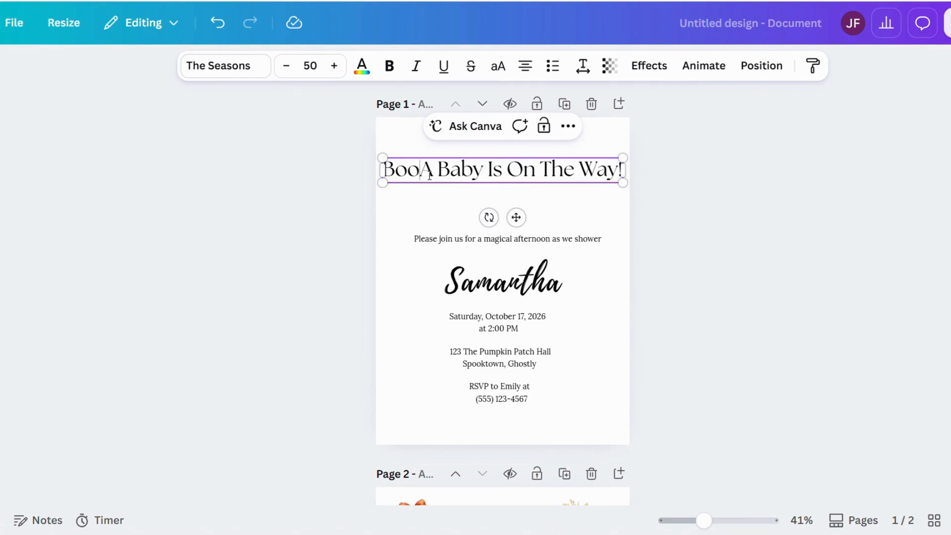
type("!")
key("Return")
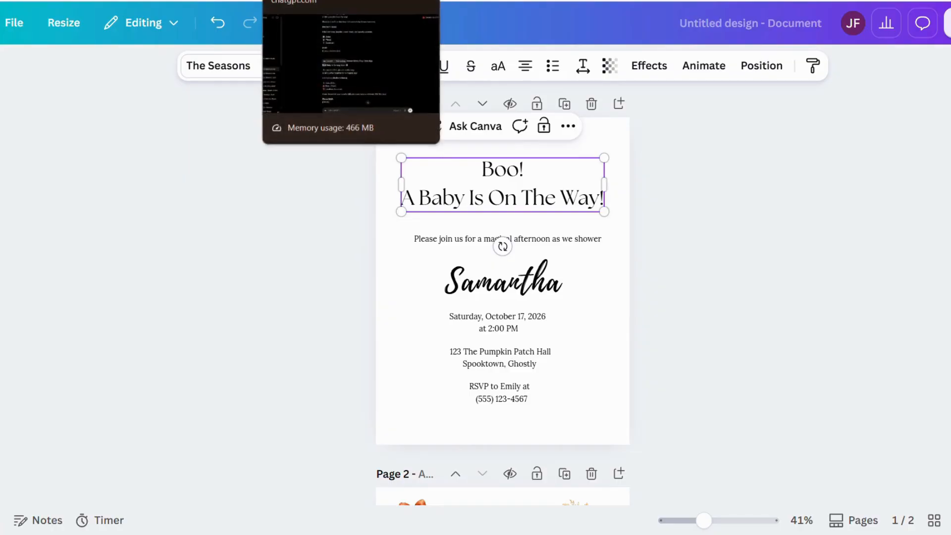
Replace the title's second line on page 1 with "A Baby Is Brewing", copied from Option 2 in ChatGPT.
left_click(317, 1)
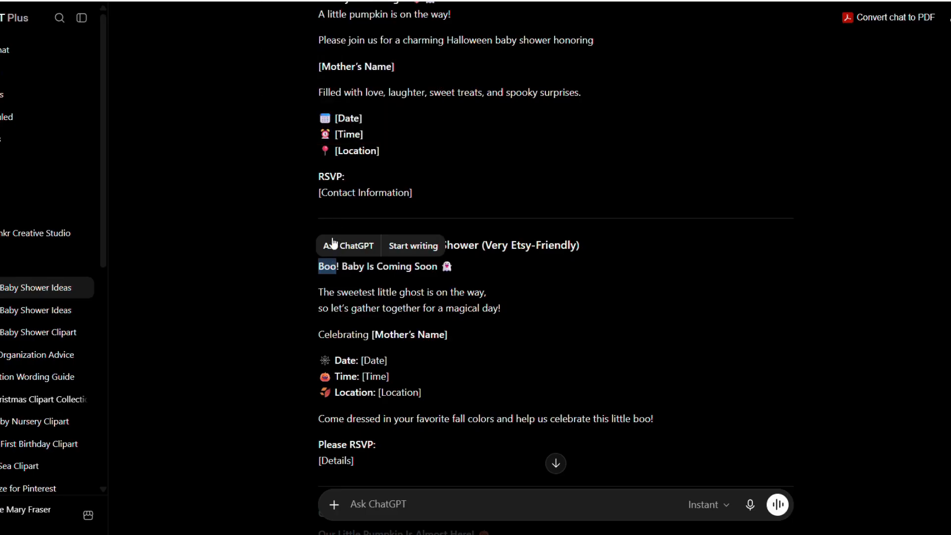
scroll(333, 229, "up", 3)
scroll(333, 225, "up", 2)
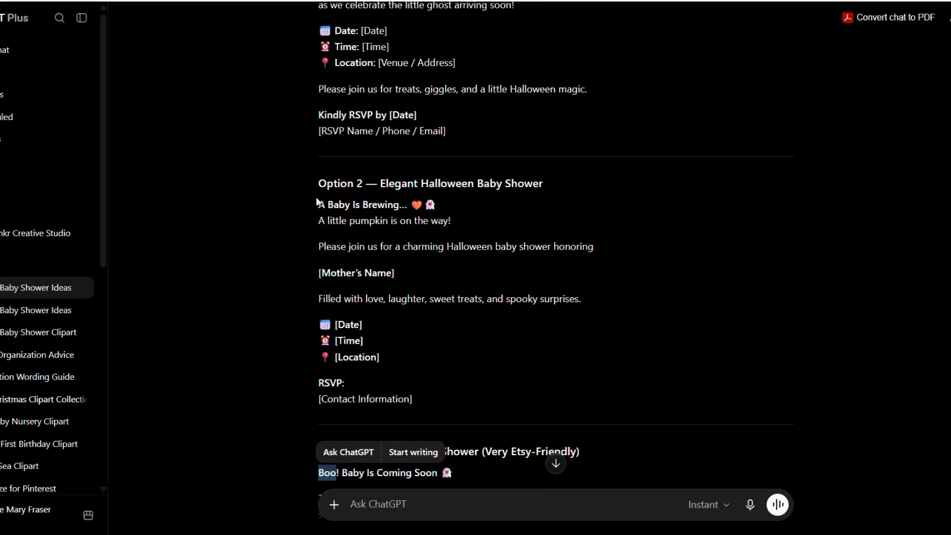
left_click_drag(318, 204, 399, 203)
key("ctrl+c")
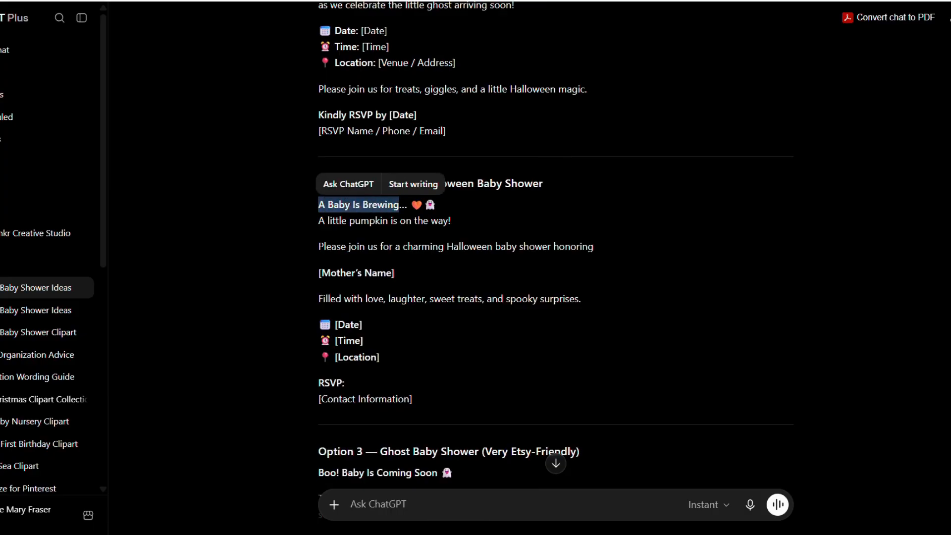
left_click(231, 1)
triple_click(418, 202)
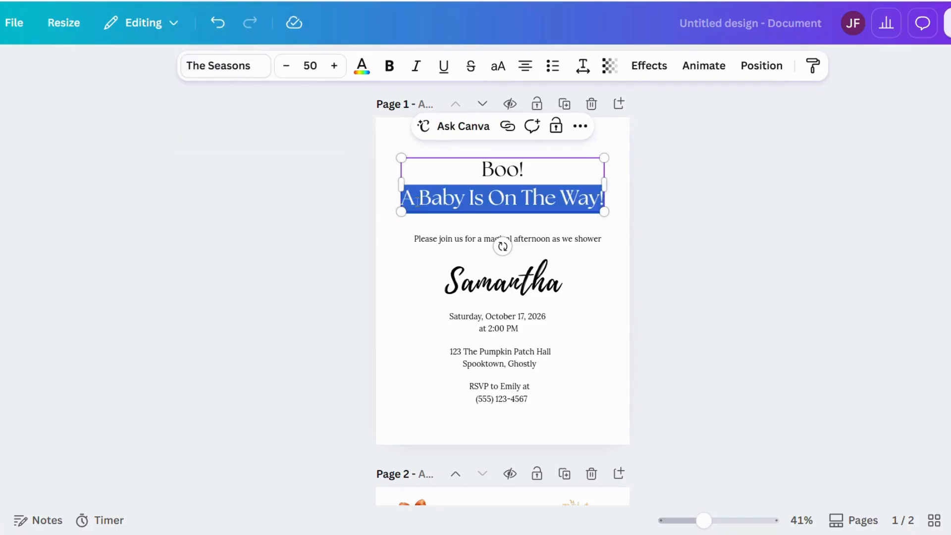
key("ctrl+v")
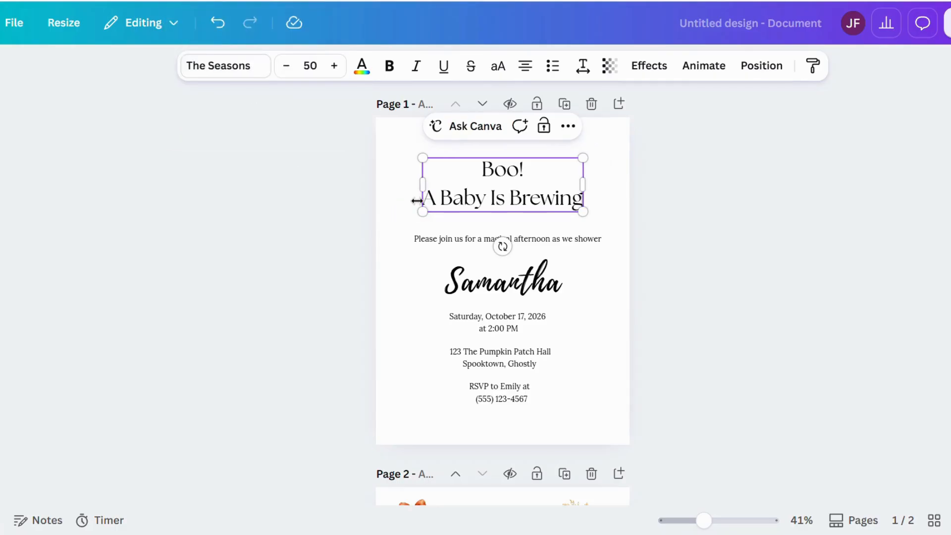
left_click(676, 238)
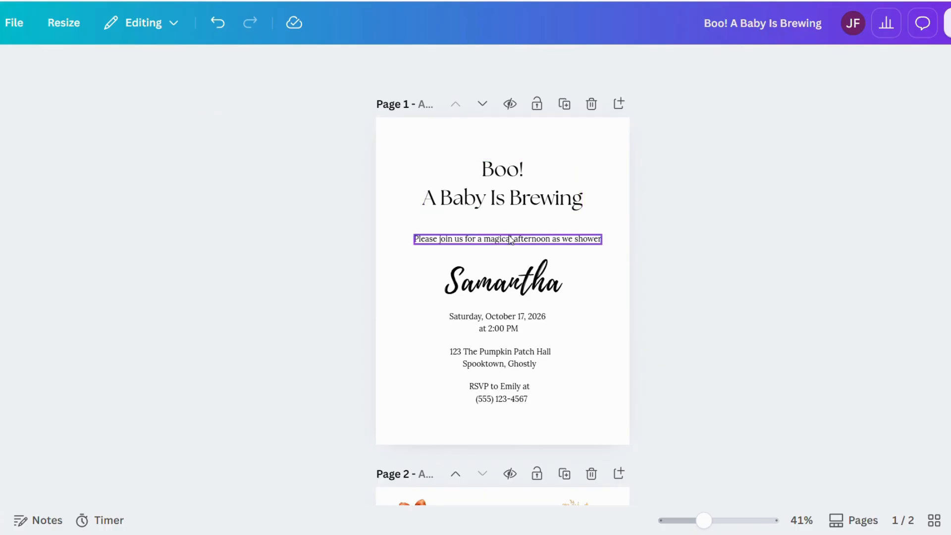
Move the "Please join us for a magical afternoon as we shower" line and the mother's name up closer to the title.
left_click_drag(508, 230, 510, 218)
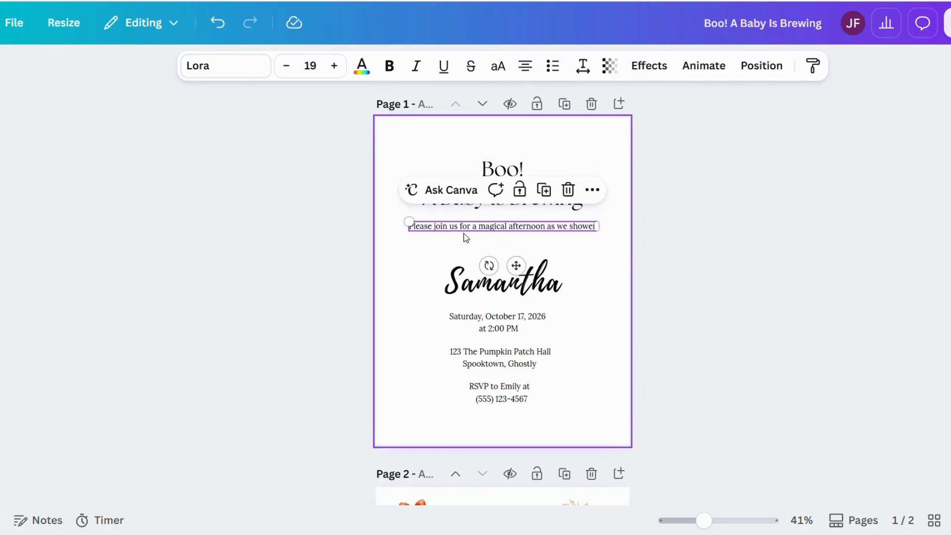
left_click(483, 235)
left_click_drag(493, 271, 493, 251)
left_click(437, 320)
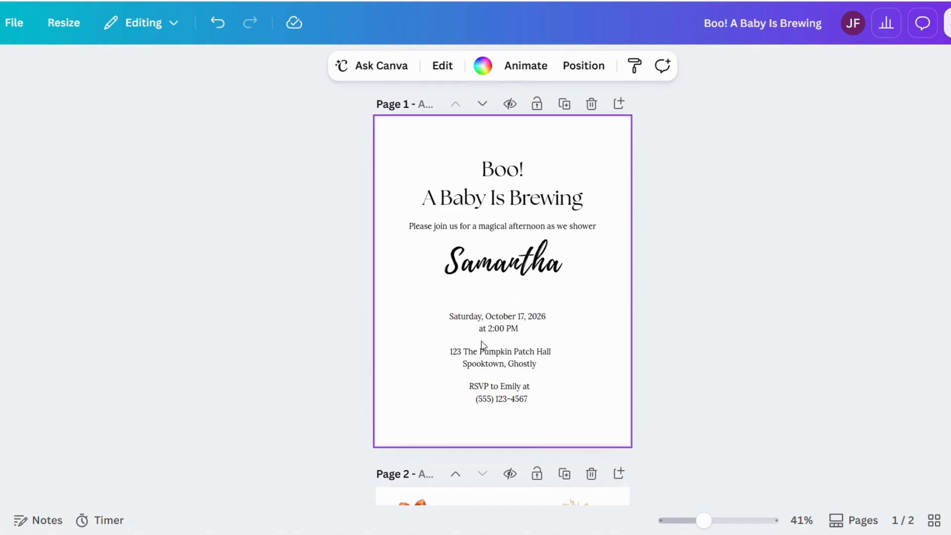
left_click_drag(536, 272, 531, 278)
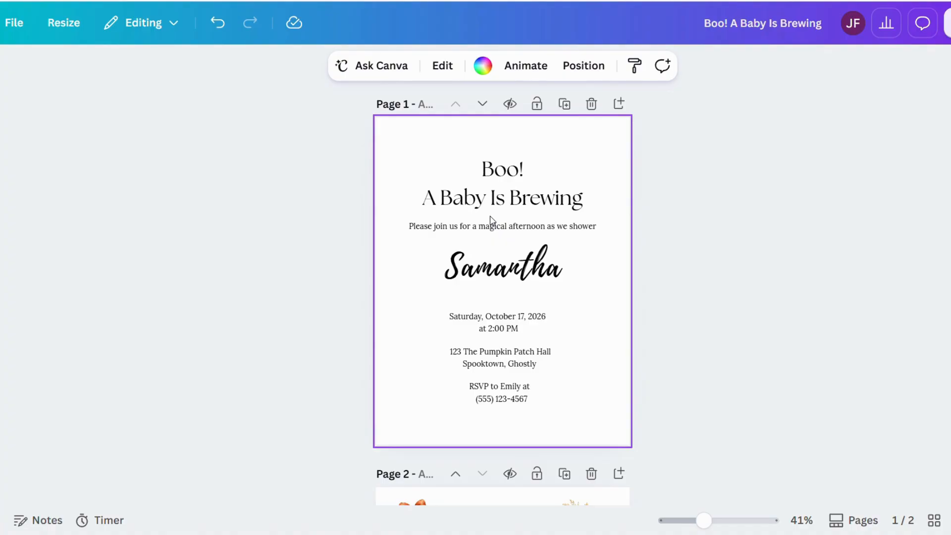
Check the fonts used for the mother's name, the title and the date line on page 1.
left_click(497, 269)
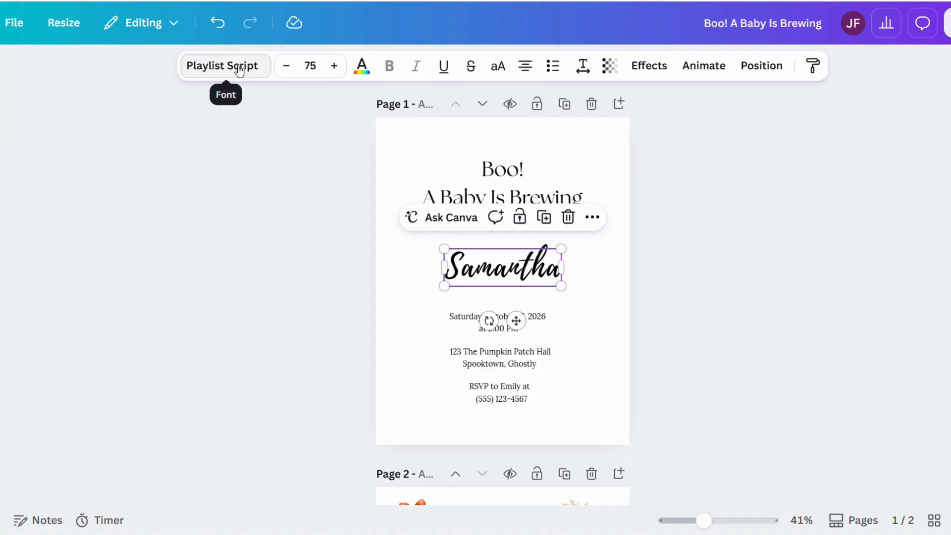
left_click(520, 173)
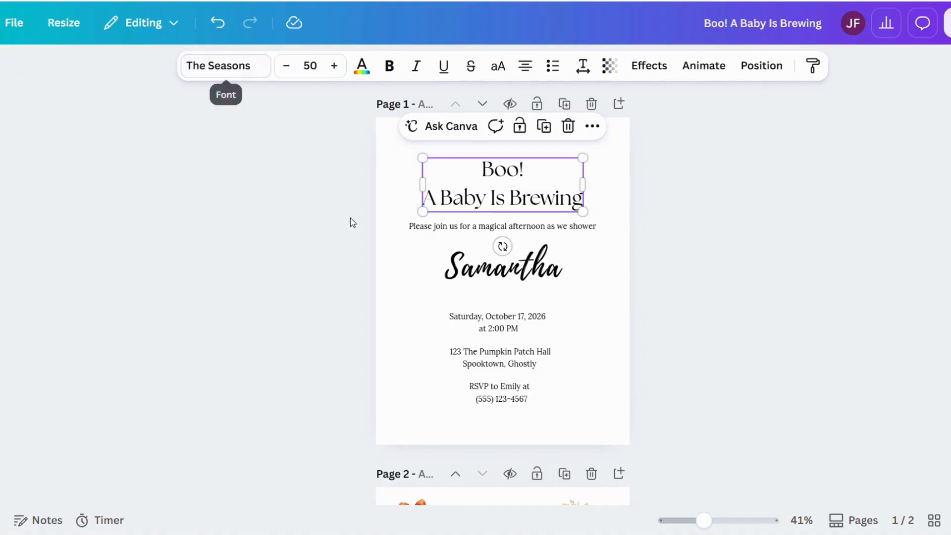
left_click(461, 318)
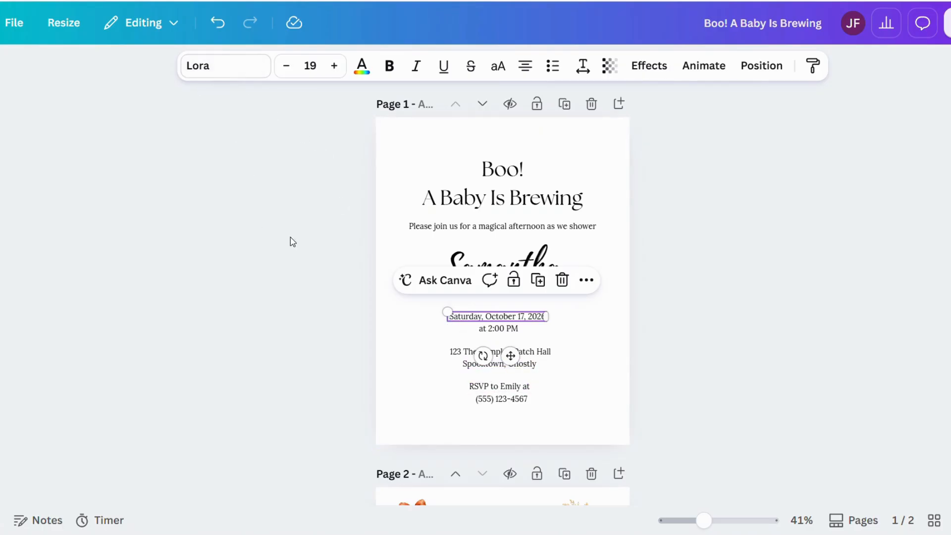
left_click(662, 235)
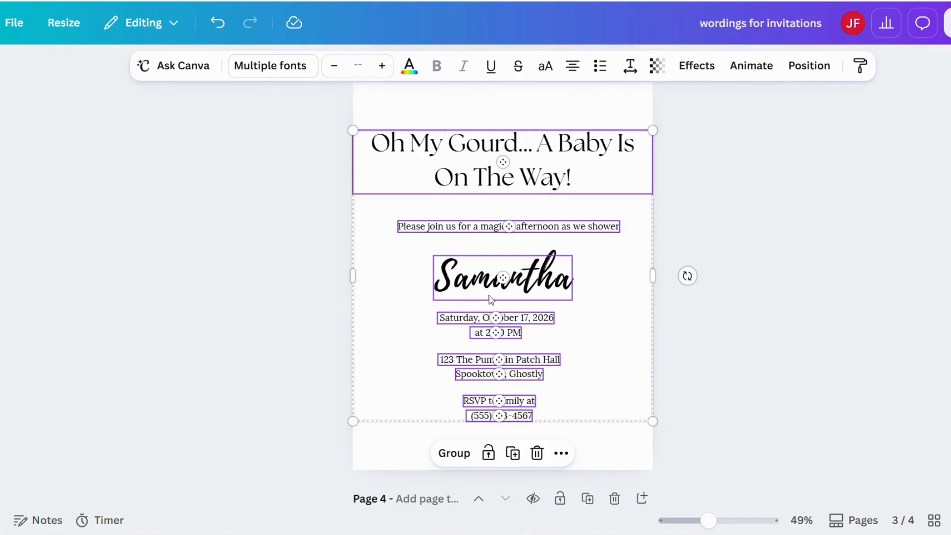
Switch to the "wordings for invitations" design and inspect the fonts of the names, tagline and date on the Gender Reveal page.
scroll(491, 299, "down", 5)
left_click(462, 257)
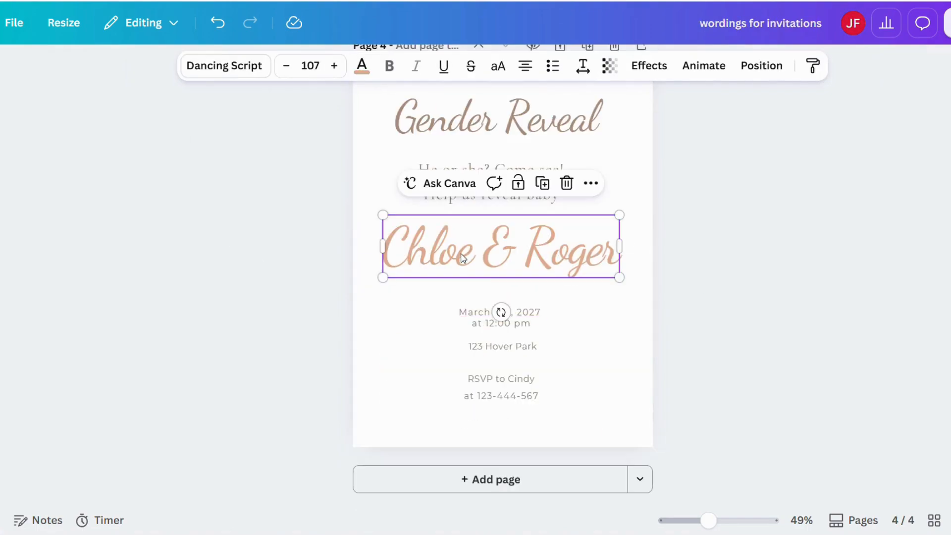
scroll(270, 247, "up", 2)
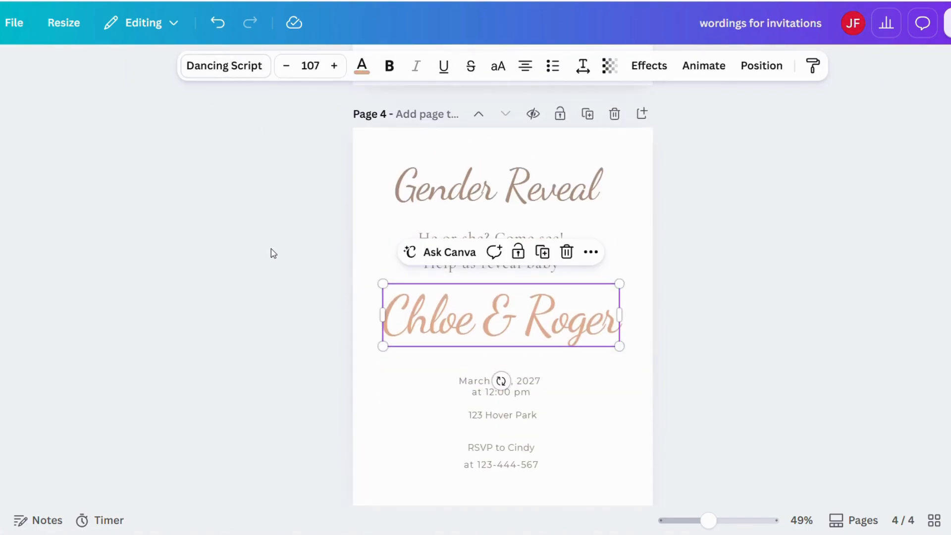
left_click(427, 236)
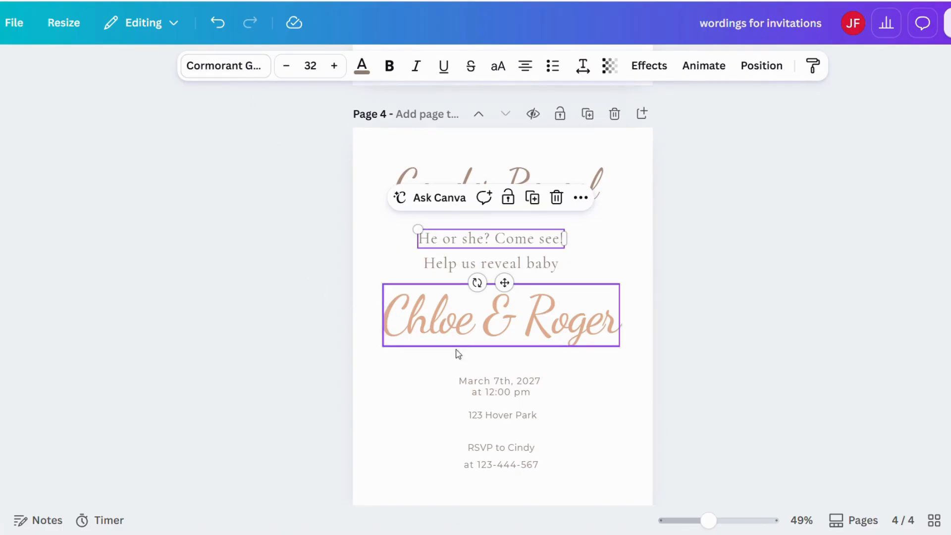
left_click(463, 381)
scroll(277, 138, "down", 2)
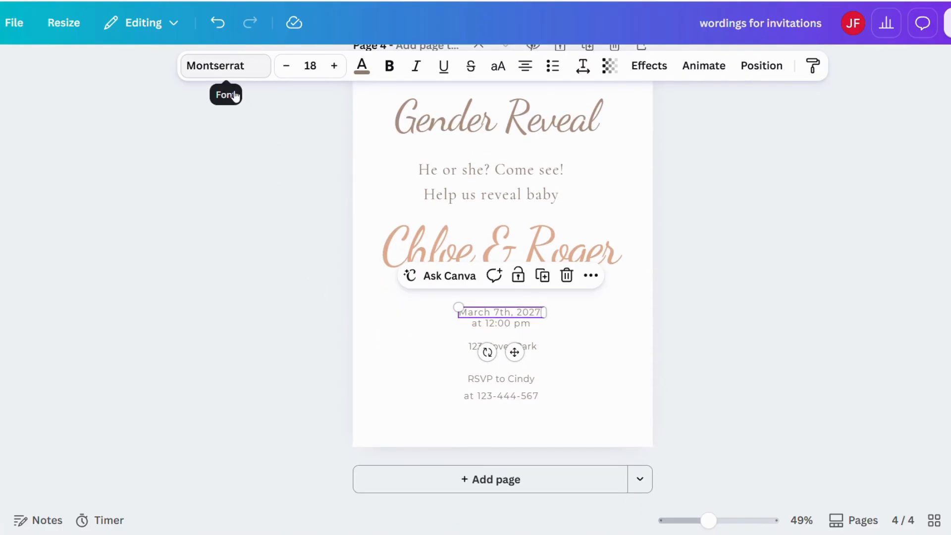
scroll(552, 361, "up", 15)
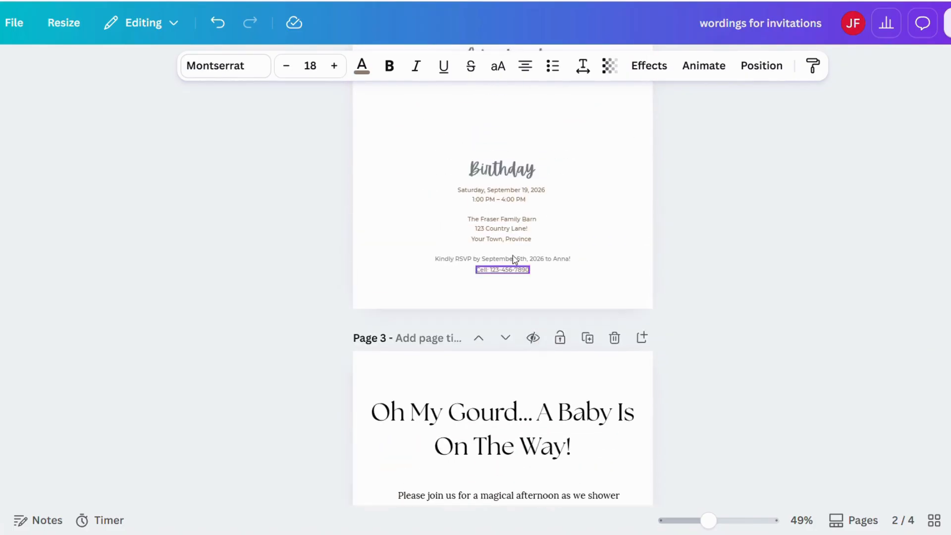
scroll(514, 259, "up", 5)
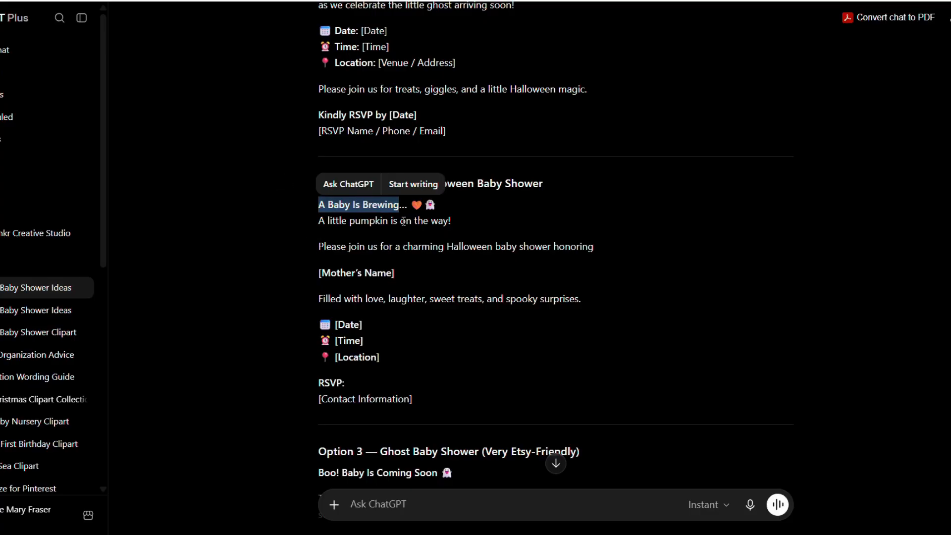
Reread the ChatGPT wording options and review the "Boo! A Baby Is Brewing" design's text and clipart pages.
scroll(411, 290, "down", 3)
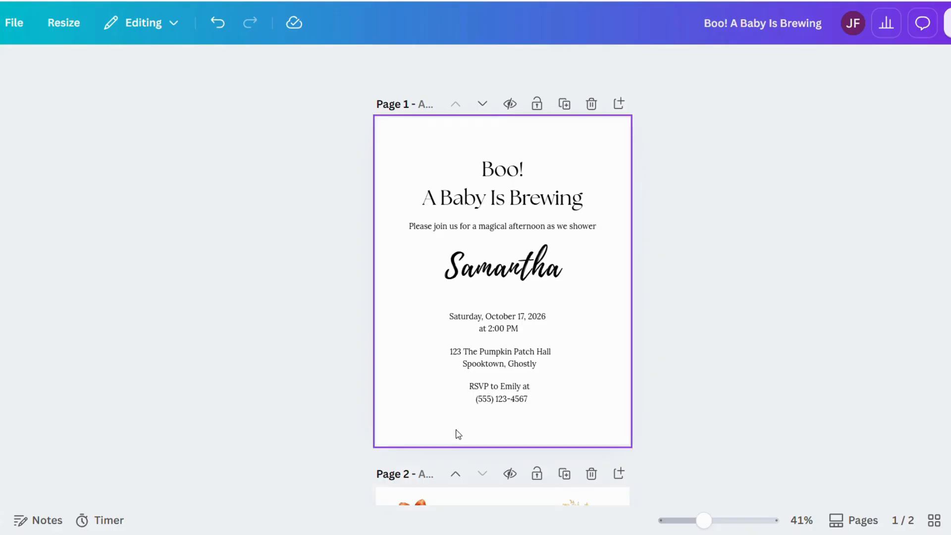
scroll(516, 399, "down", 5)
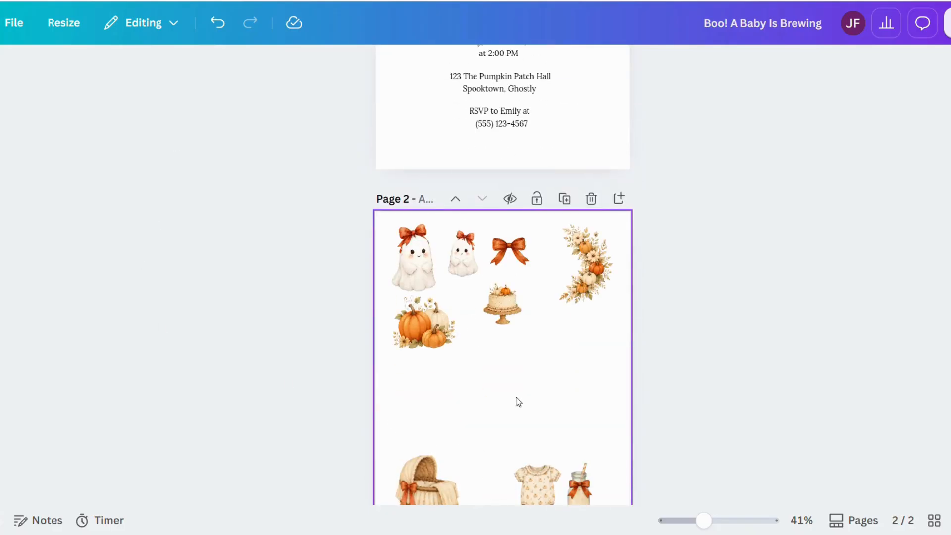
scroll(464, 308, "up", 5)
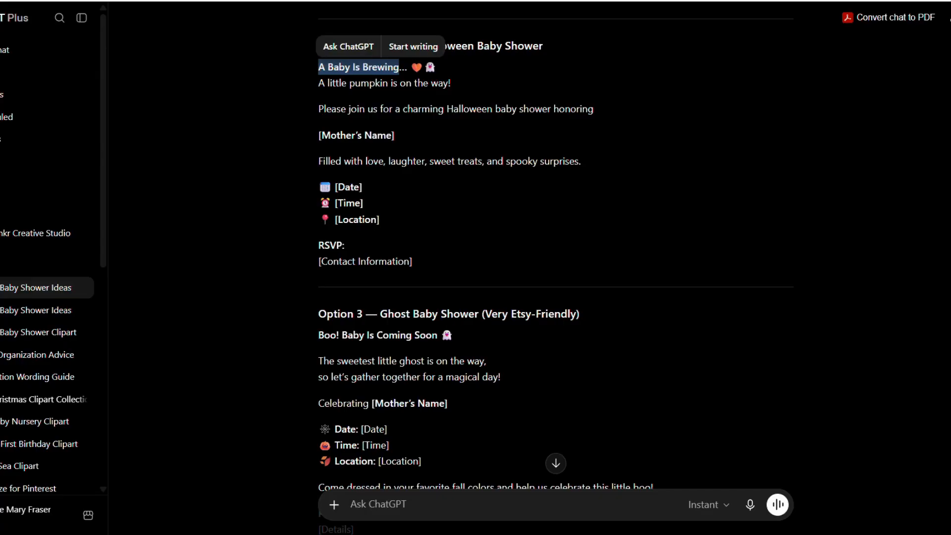
scroll(413, 270, "down", 4)
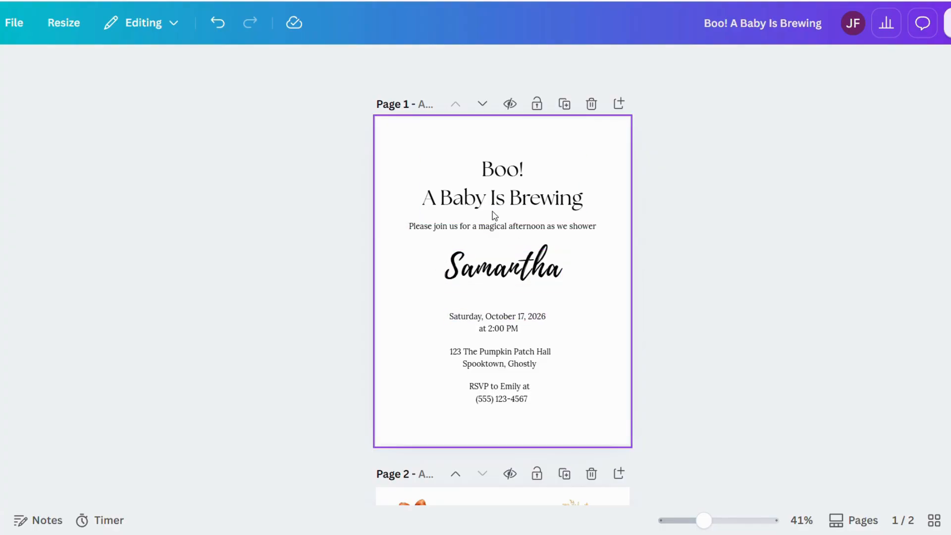
scroll(687, 352, "down", 3)
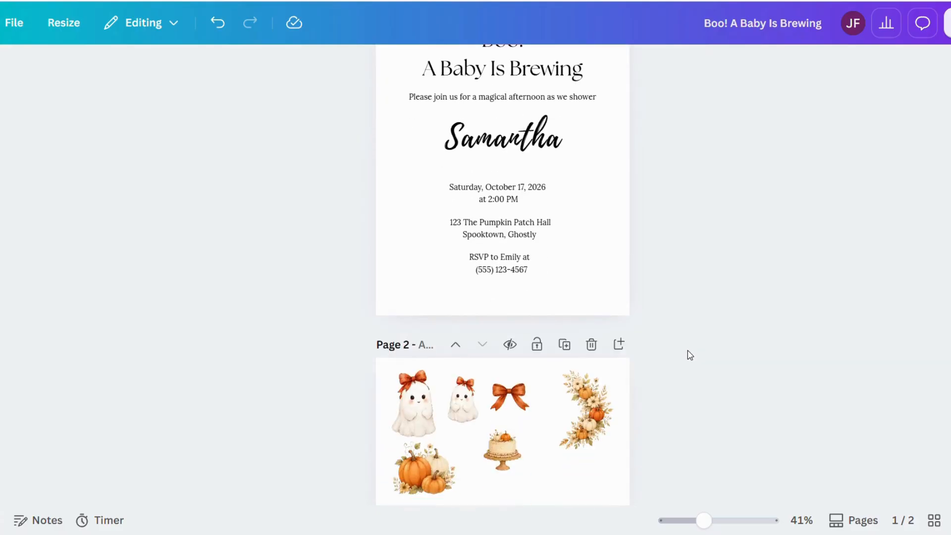
Nudge the mother's name on page 1 slightly down and to the left.
scroll(688, 354, "up", 1)
scroll(690, 355, "up", 3)
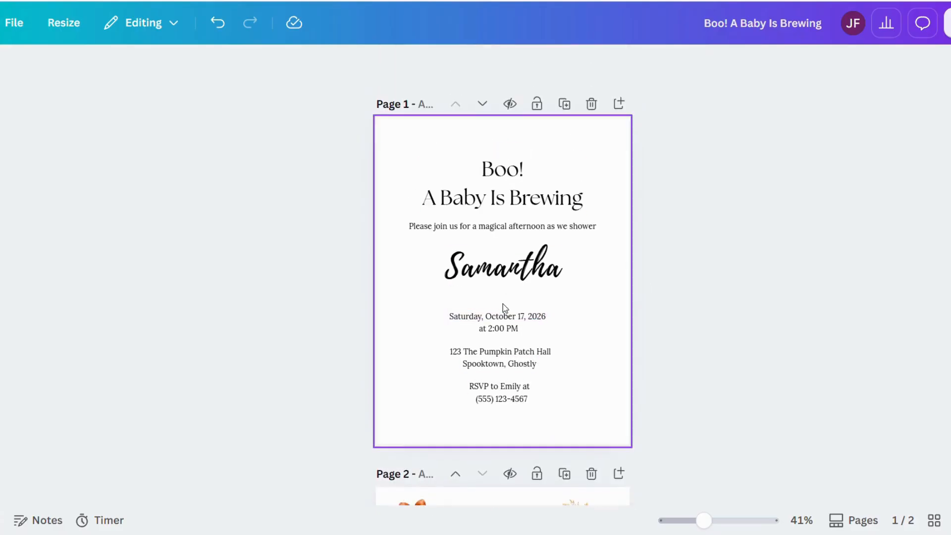
left_click(515, 268)
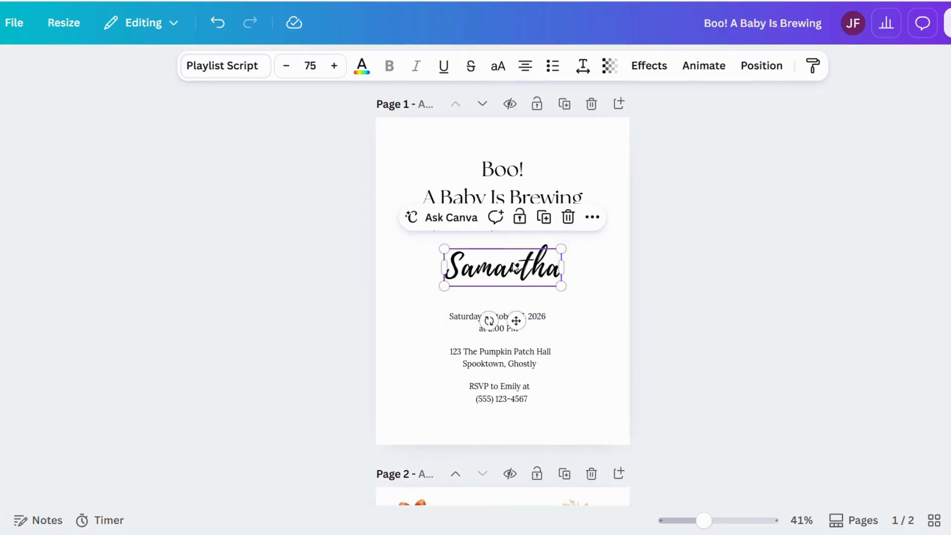
mouse_move(515, 267)
left_mouse_down()
mouse_move(511, 275)
mouse_move(508, 267)
left_mouse_up()
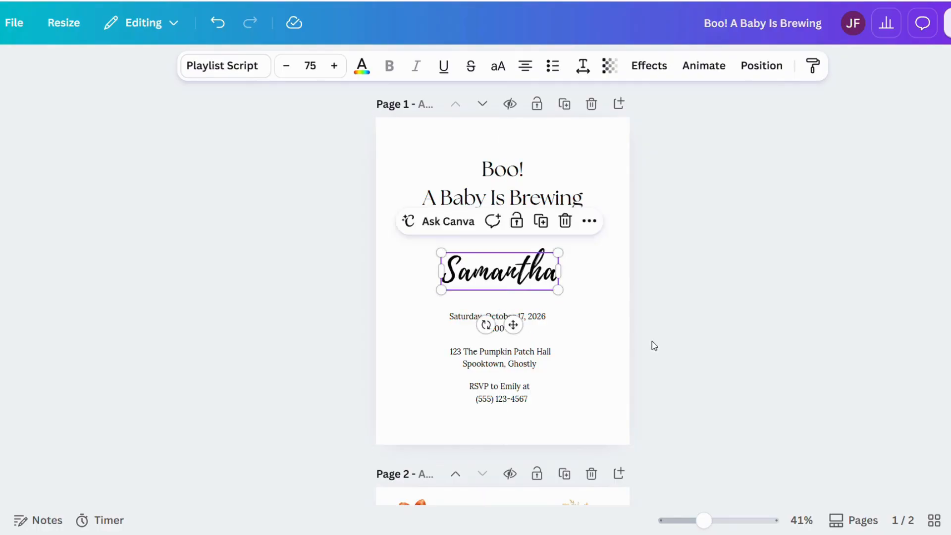
Move the date, venue and RSVP lines on page 1 down together to the page's lower margin.
left_click(651, 343)
scroll(632, 427, "down", 3)
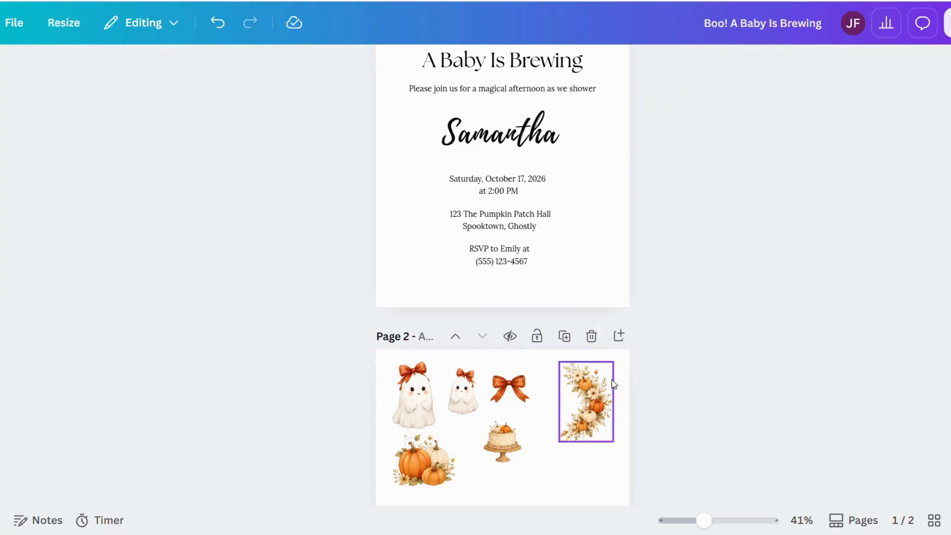
scroll(734, 336, "up", 3)
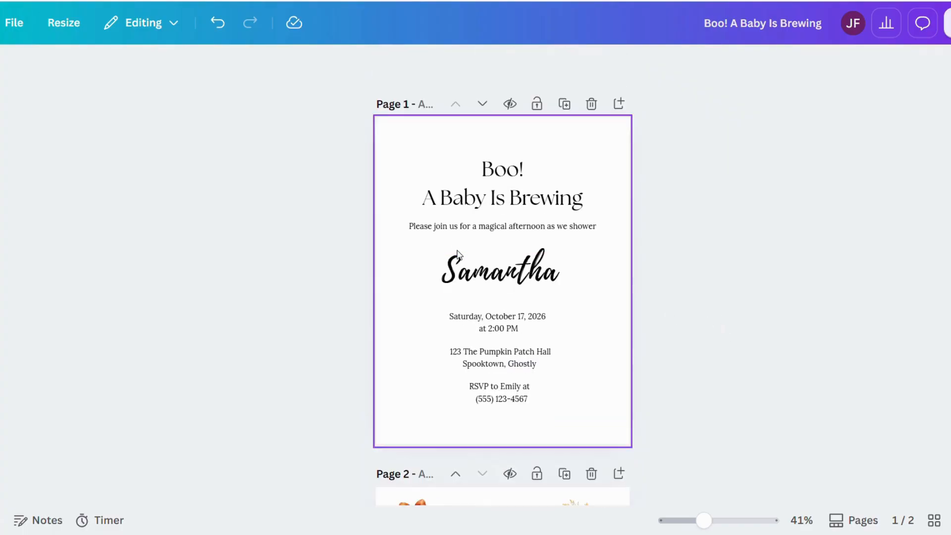
left_click_drag(438, 312, 545, 408)
left_click_drag(521, 341, 521, 356)
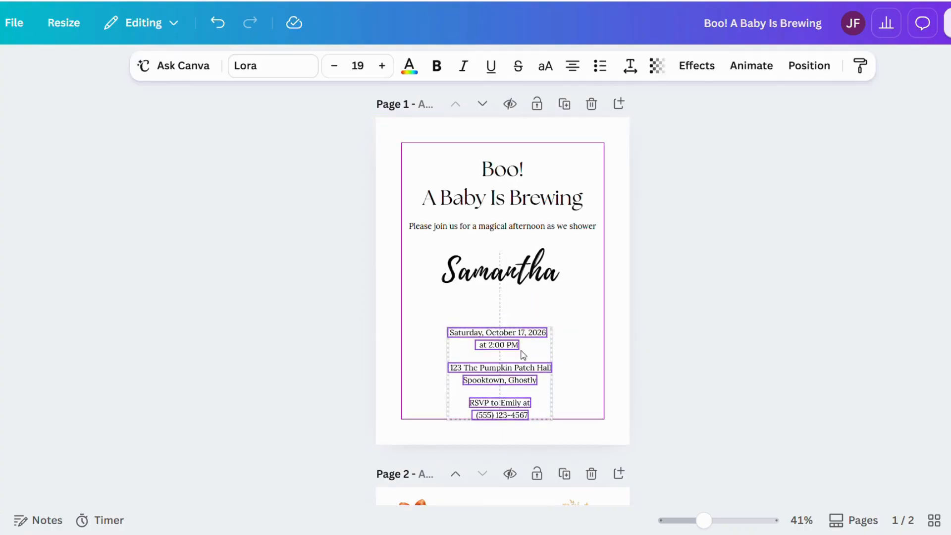
Move the mother's name, the "Please join us" line and the title down to leave space at the top of page 1.
left_click_drag(524, 270, 525, 287)
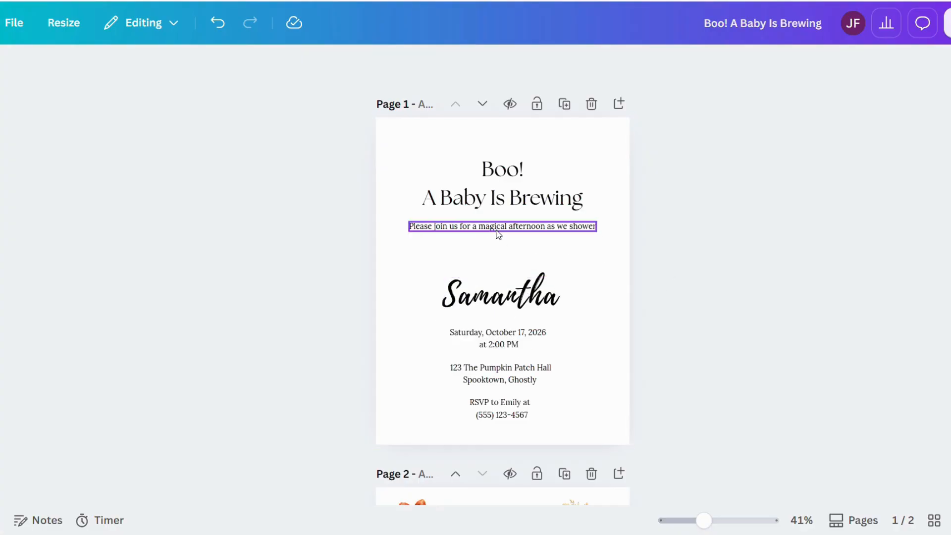
left_click_drag(497, 229, 499, 259)
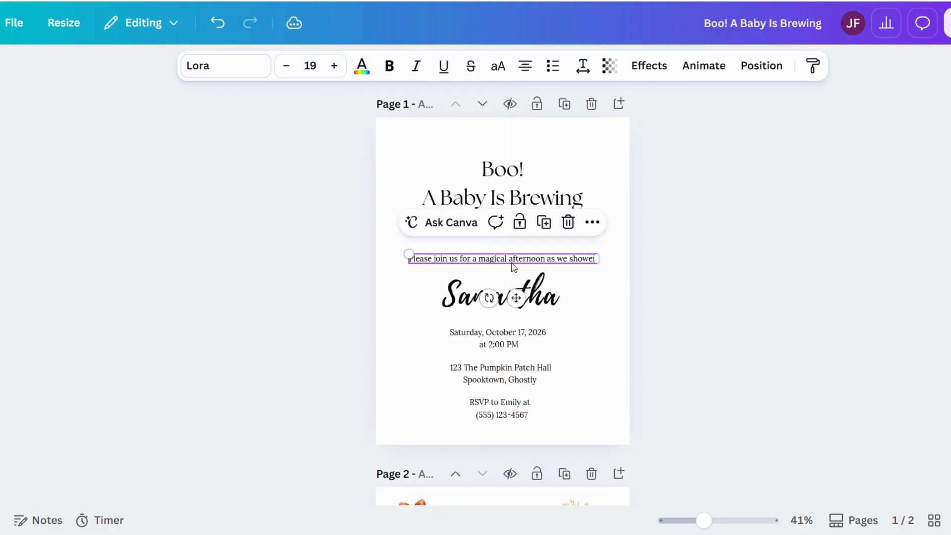
left_click_drag(482, 164, 488, 193)
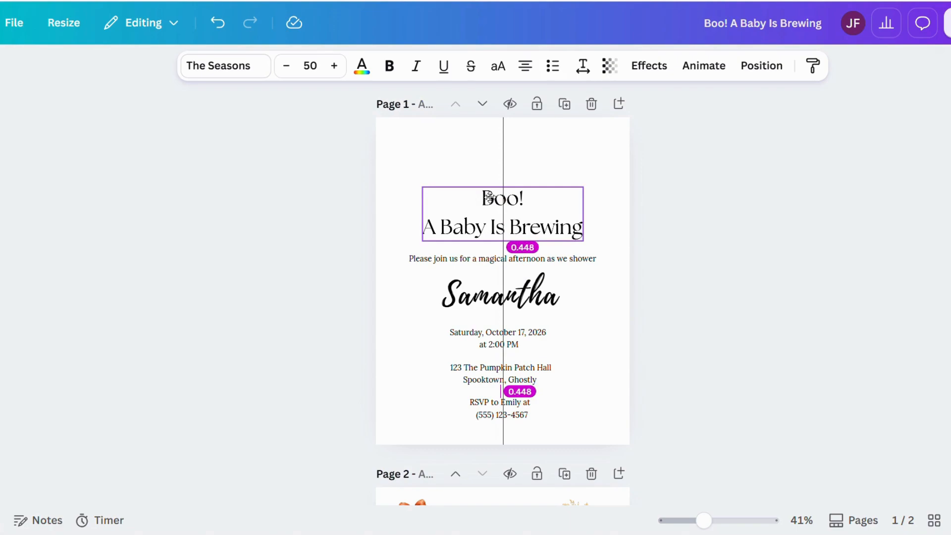
left_click(721, 271)
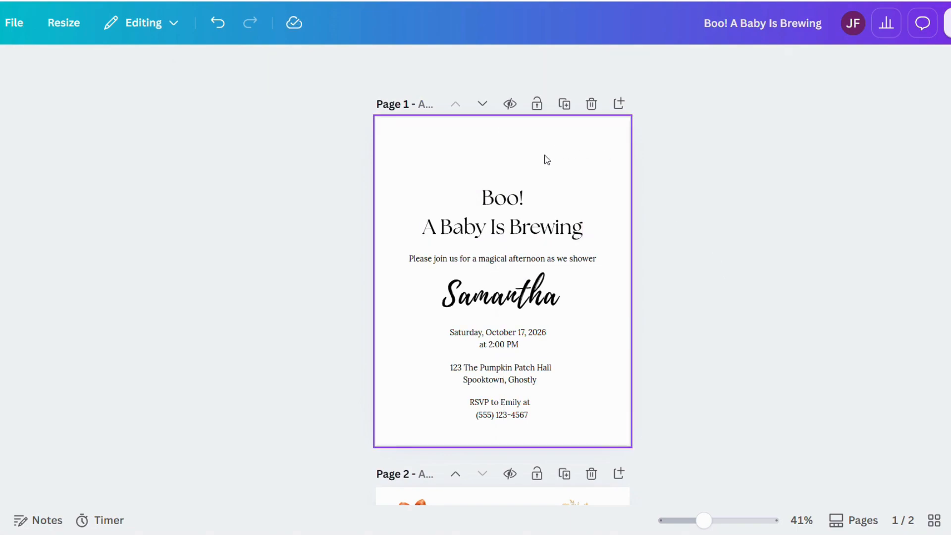
Search the elements library for shapes and browse the full set of shape results.
left_click(0, 136)
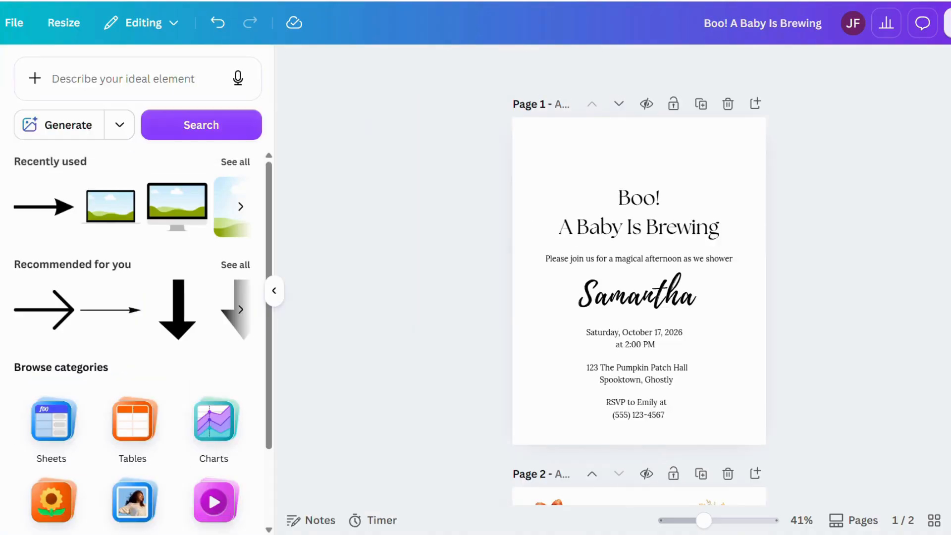
scroll(148, 446, "down", 2)
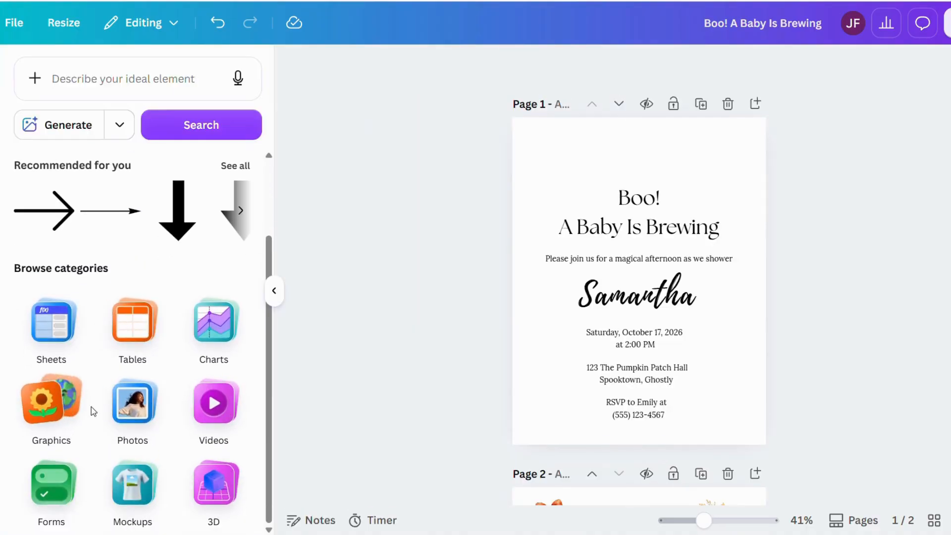
scroll(114, 213, "up", 2)
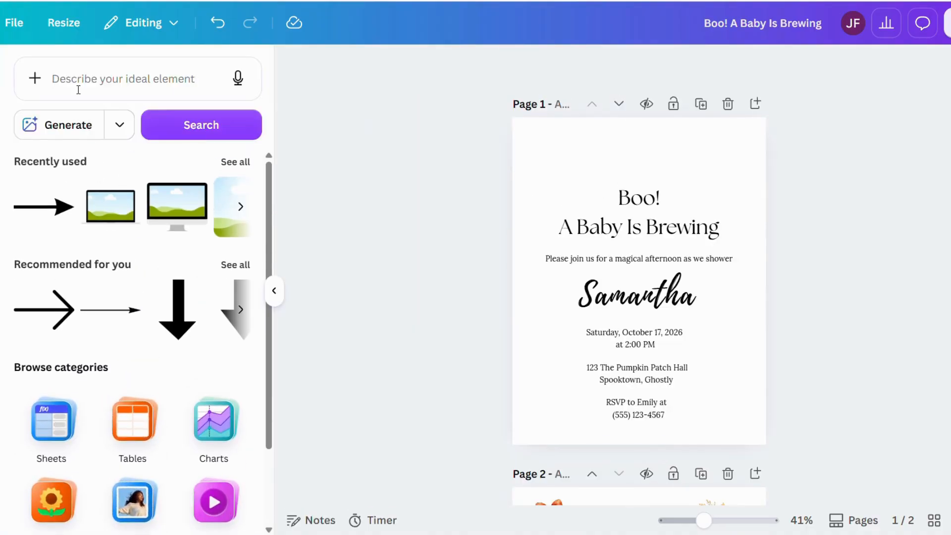
left_click(75, 76)
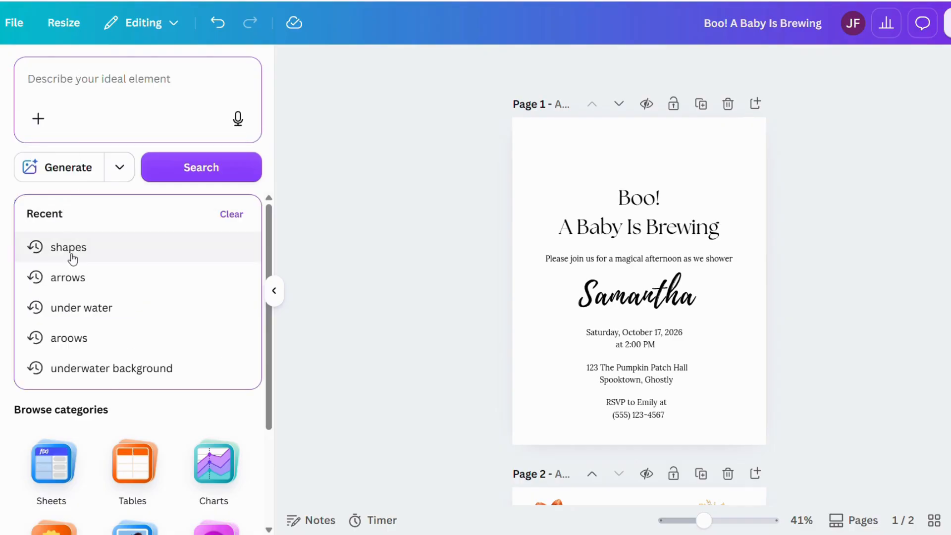
left_click(73, 257)
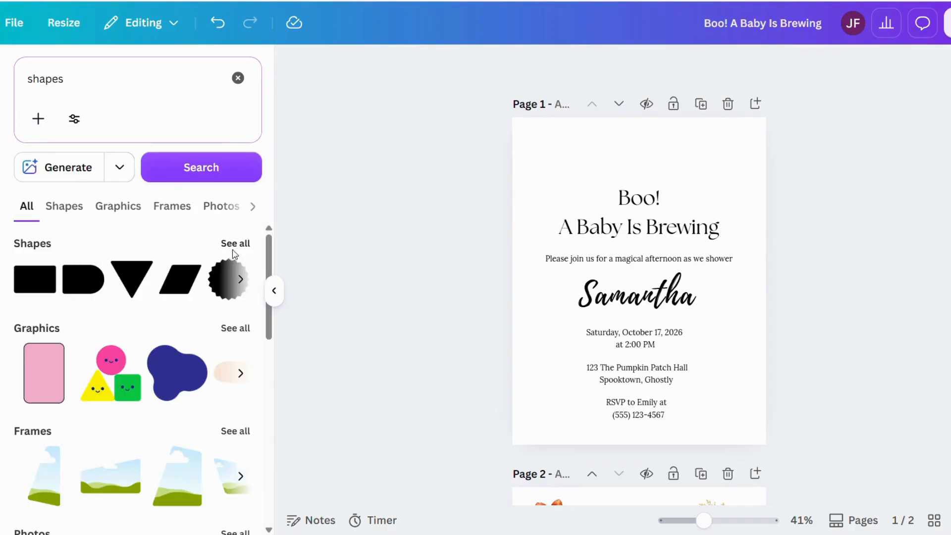
left_click(233, 247)
scroll(183, 369, "down", 3)
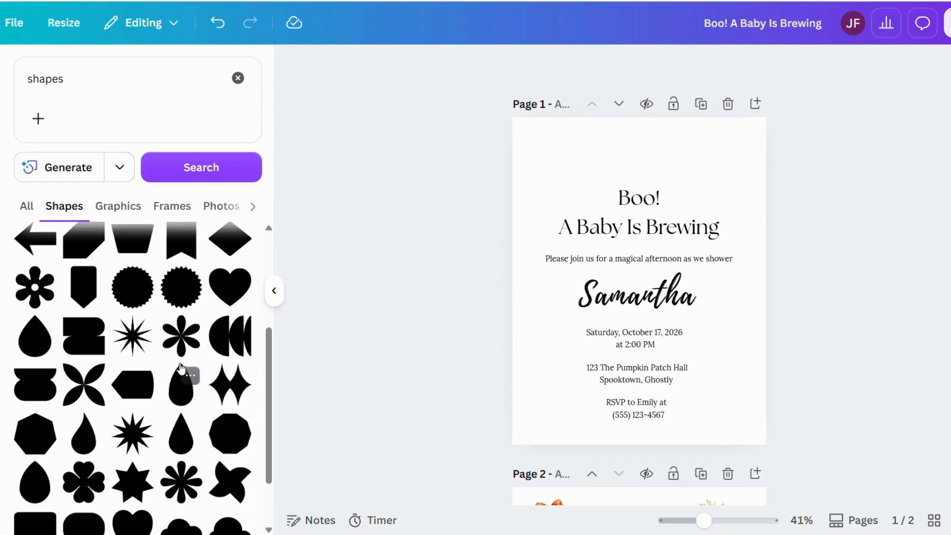
scroll(180, 369, "down", 4)
scroll(180, 347, "up", 8)
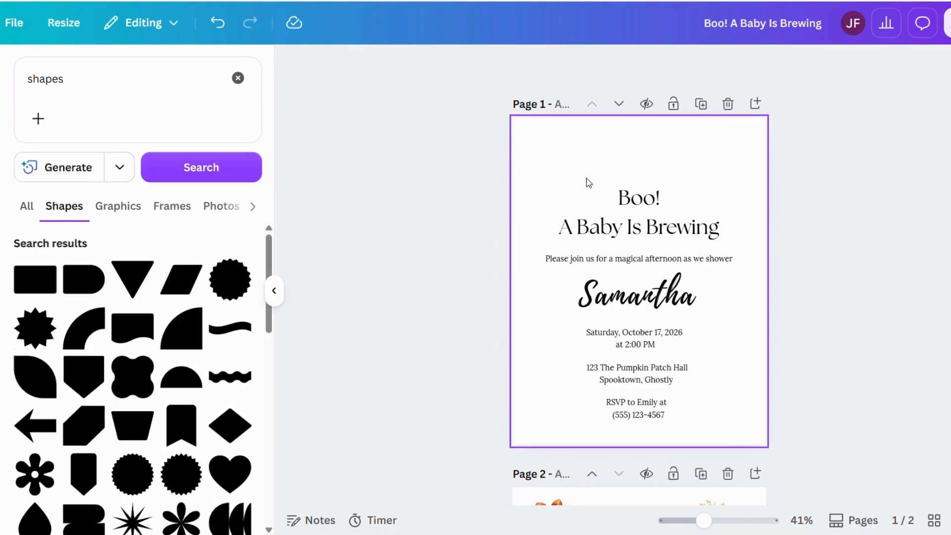
Add a rectangle to page 1 and stretch it behind the text, from above the title to below the RSVP lines.
left_click(602, 148)
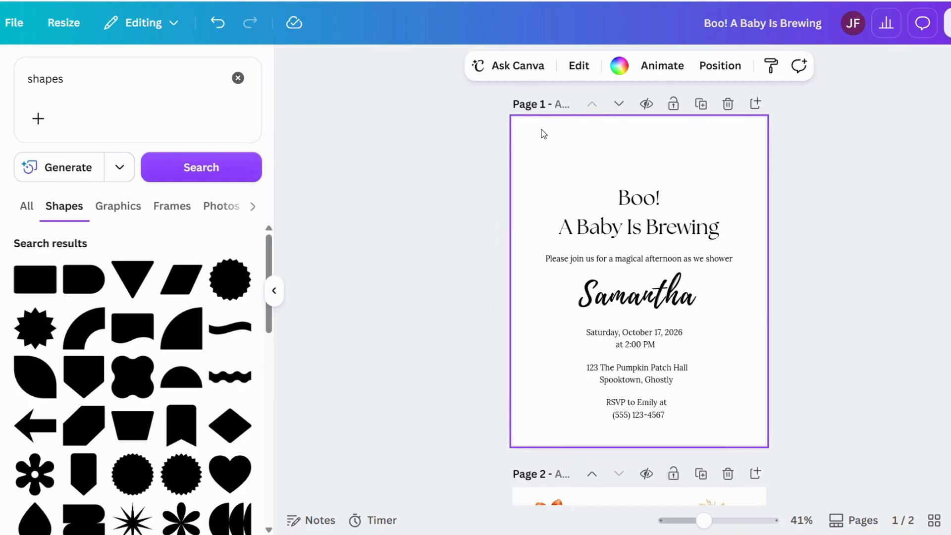
left_click(539, 153)
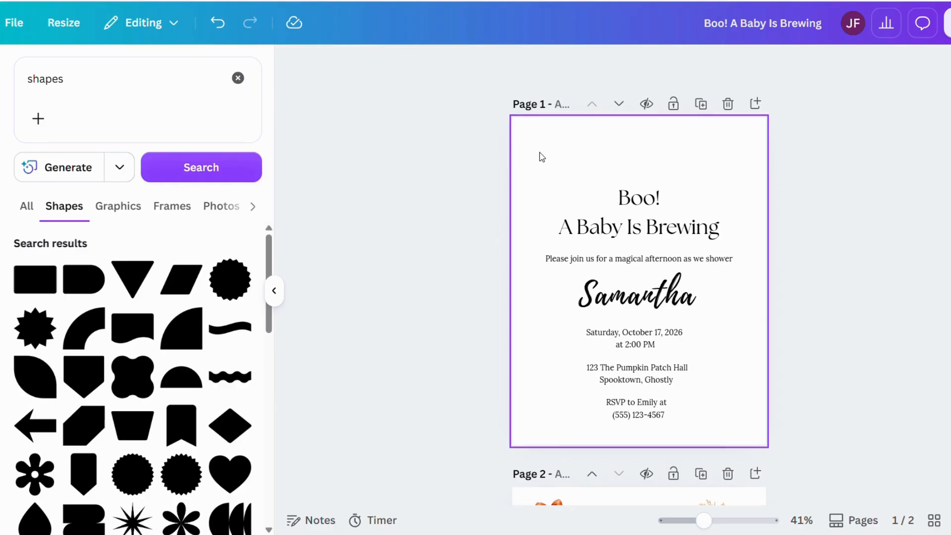
key("r")
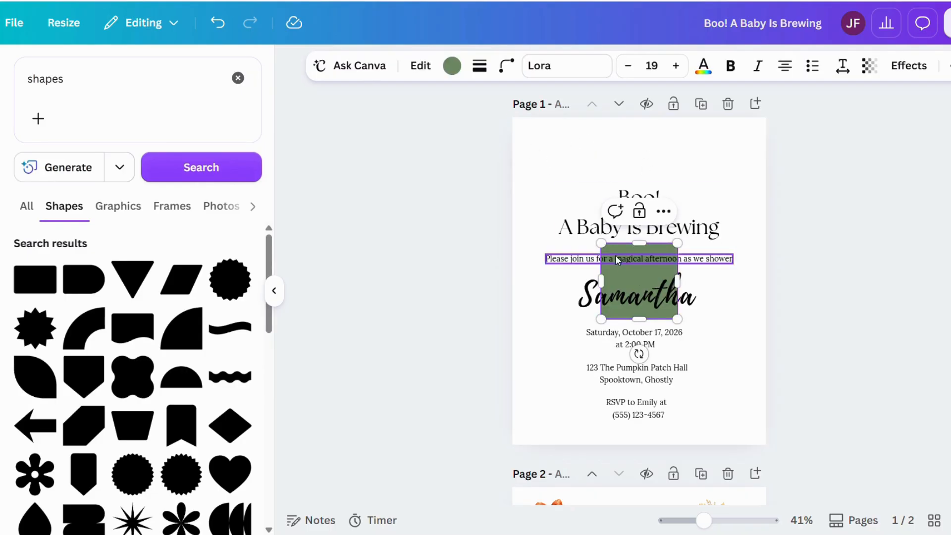
left_click_drag(638, 262, 733, 179)
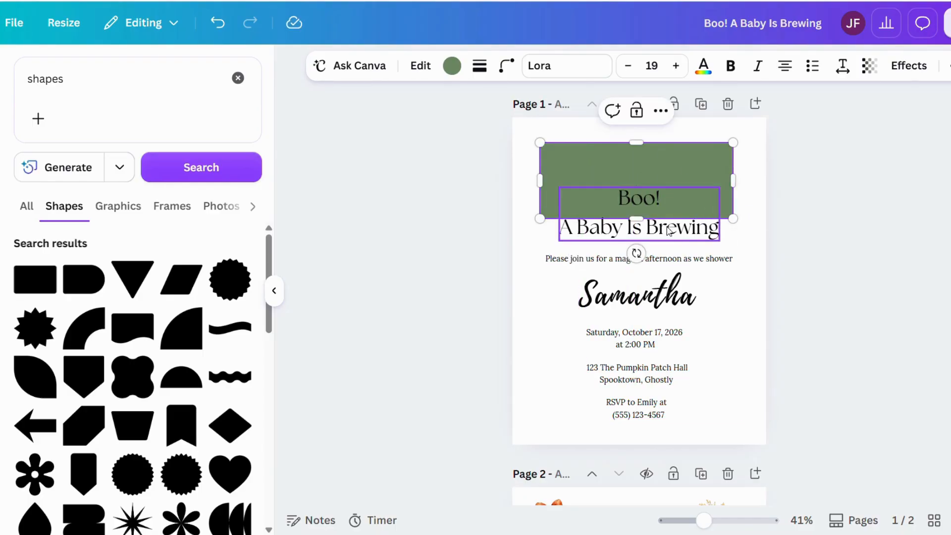
left_click_drag(636, 218, 633, 430)
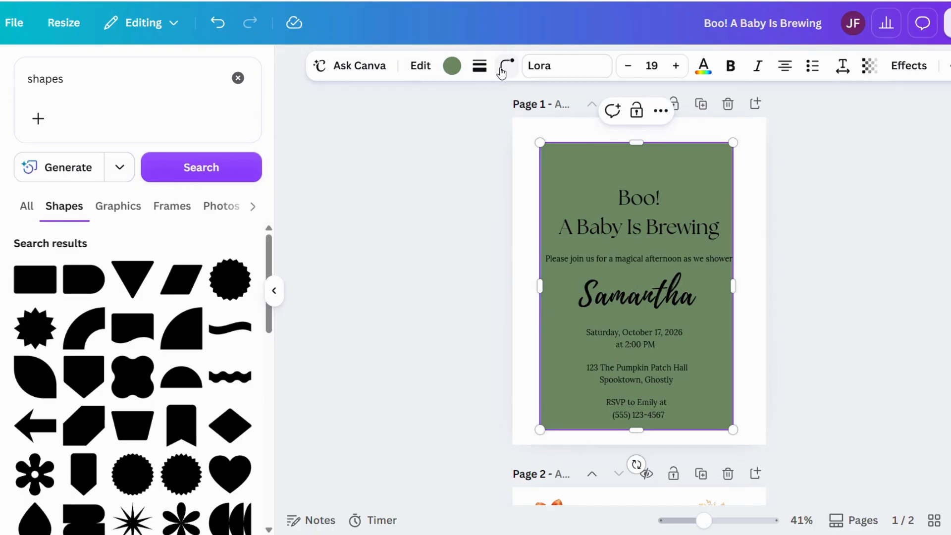
Set the corner rounding of the rectangle behind the text to 89.
left_click(505, 66)
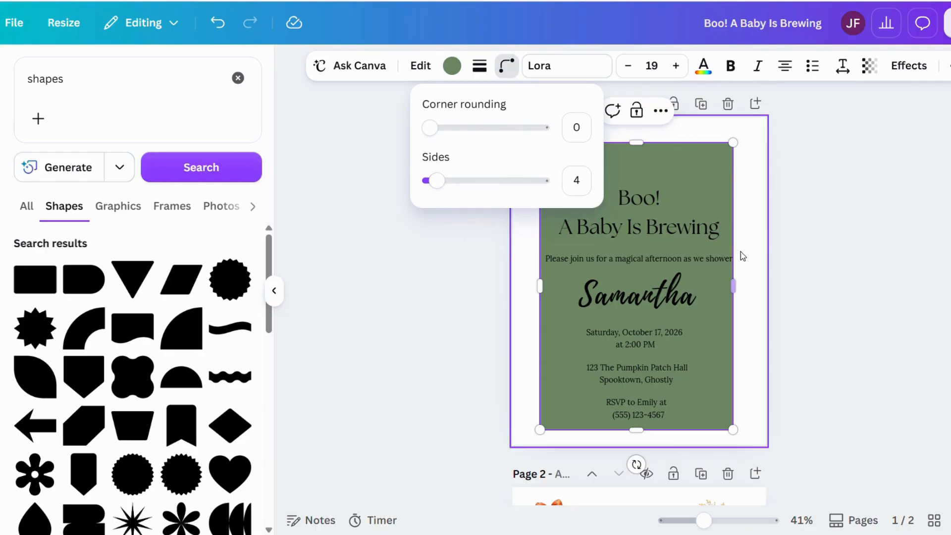
left_click_drag(428, 126, 461, 124)
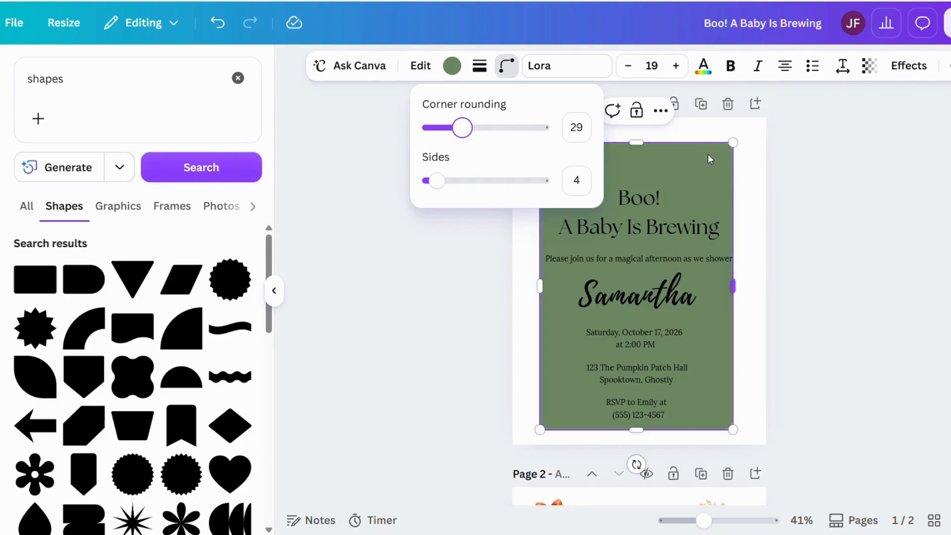
left_click_drag(464, 127, 531, 129)
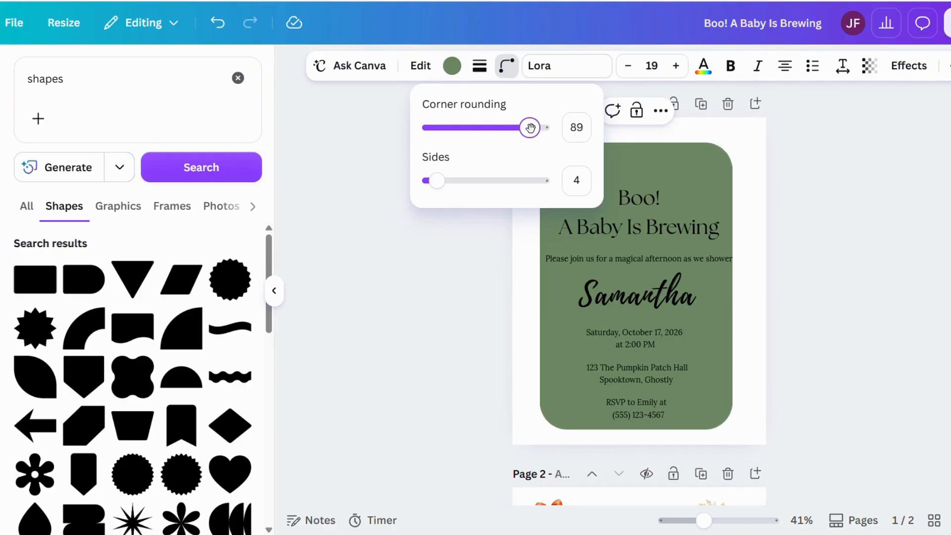
left_click(914, 243)
left_click(916, 247)
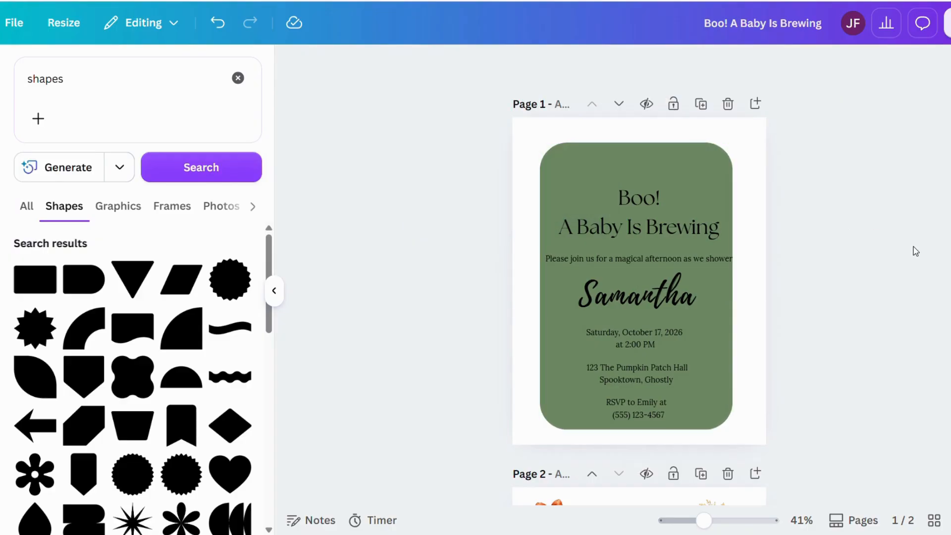
Recolor the rounded rectangle with the light beige taken from the clipart's photo colors.
left_click(680, 152)
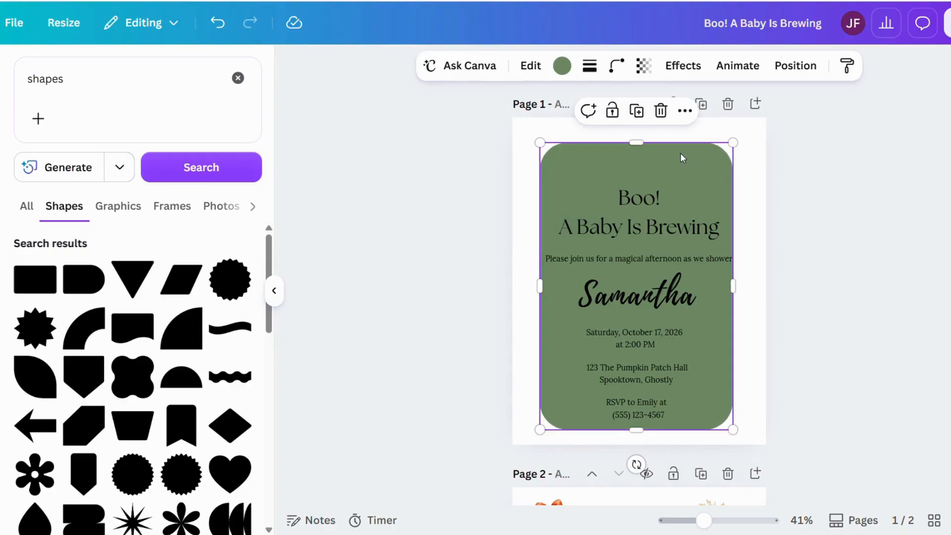
left_click(561, 69)
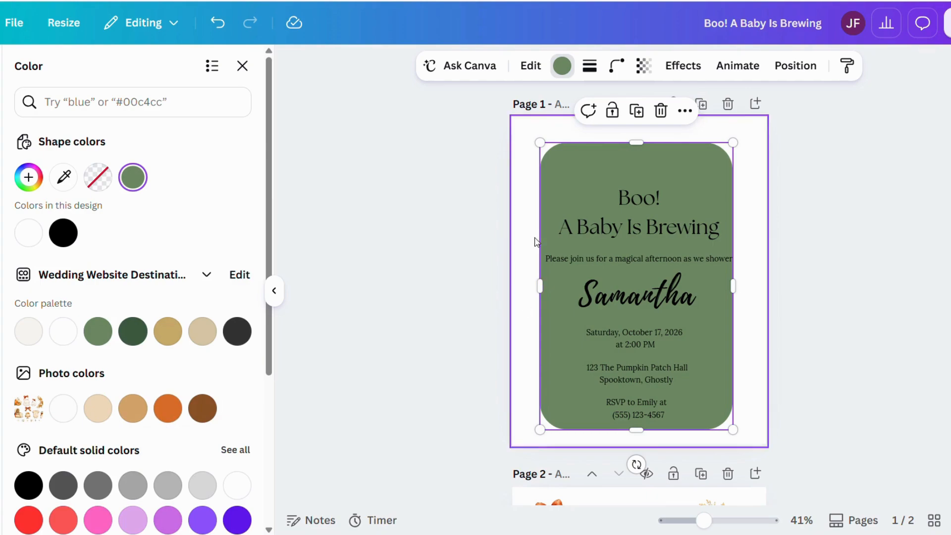
scroll(605, 439, "down", 2)
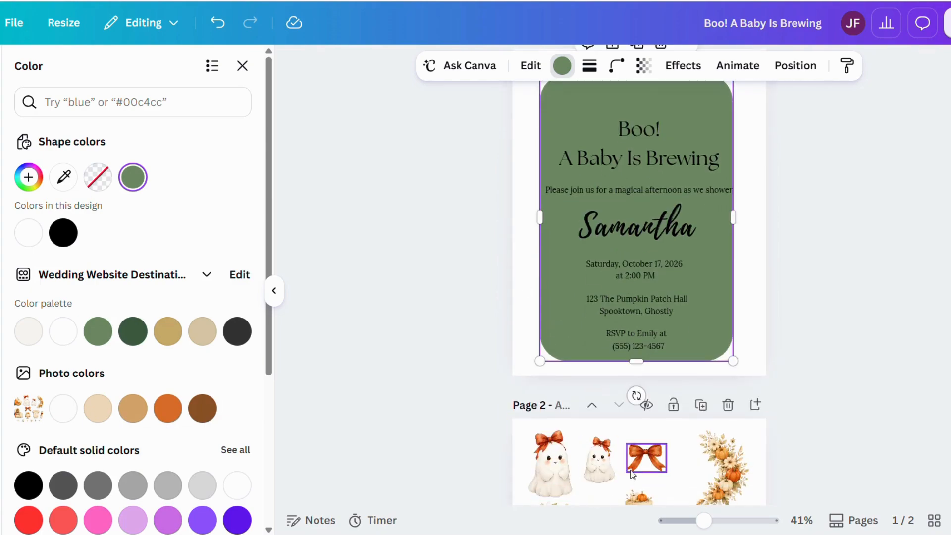
scroll(644, 451, "up", 2)
left_click(98, 407)
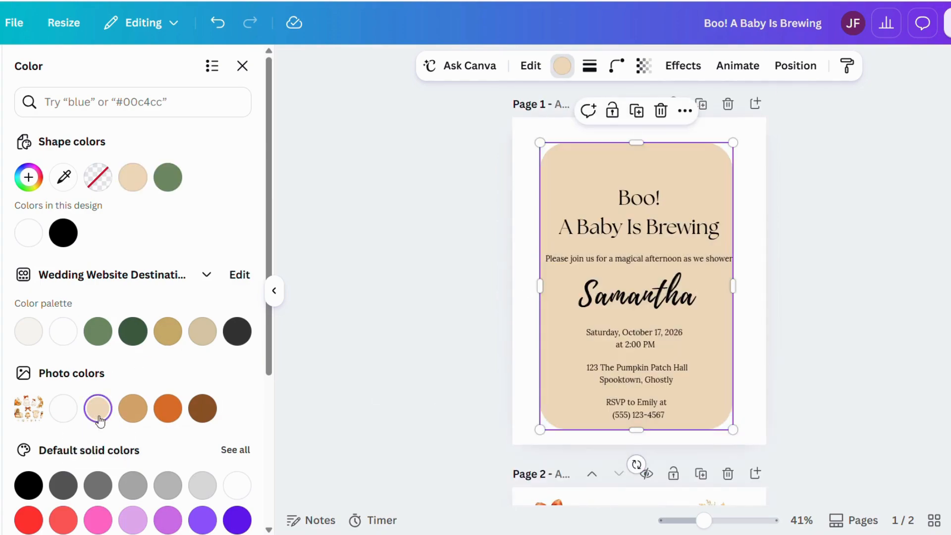
left_click(911, 326)
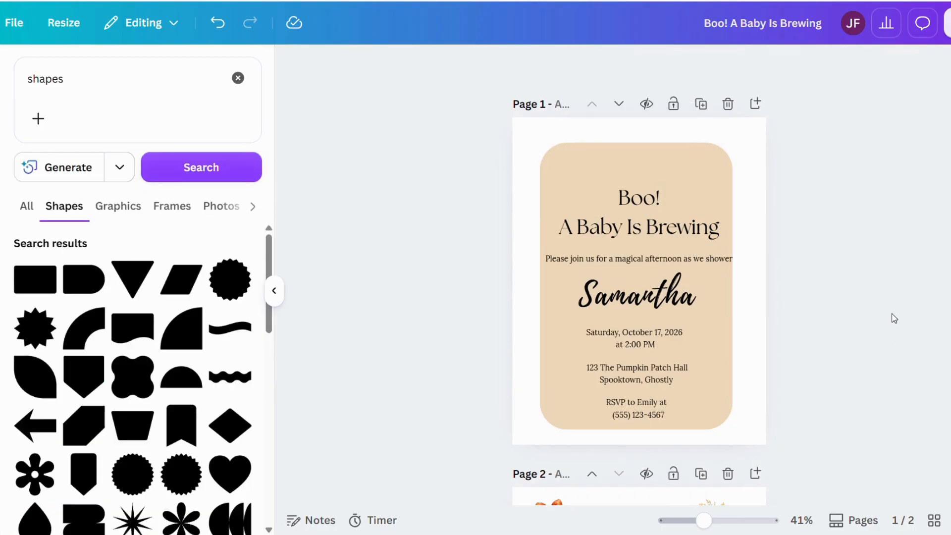
Copy the two ghosts from page 2 onto page 1 and place them centered above the title, overlapping the rectangle's top edge.
scroll(810, 361, "down", 4)
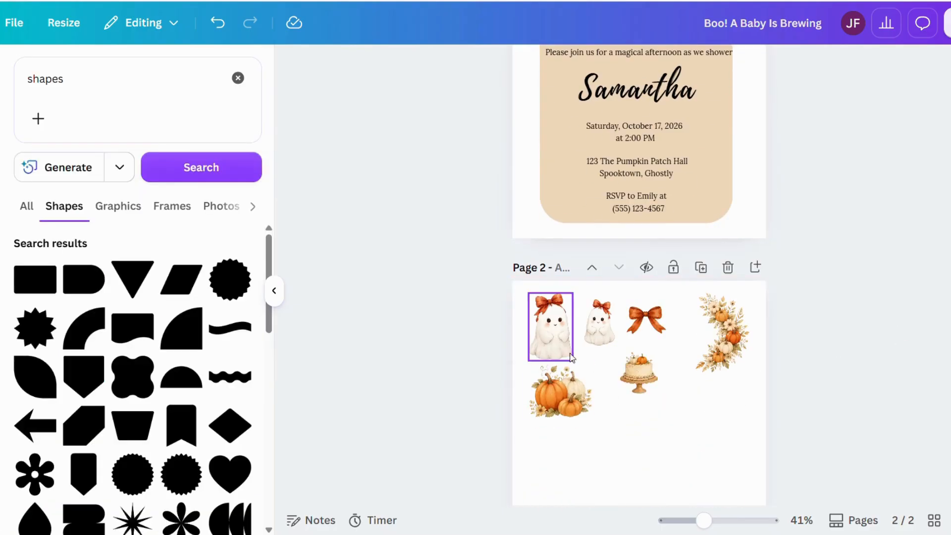
left_click(559, 336)
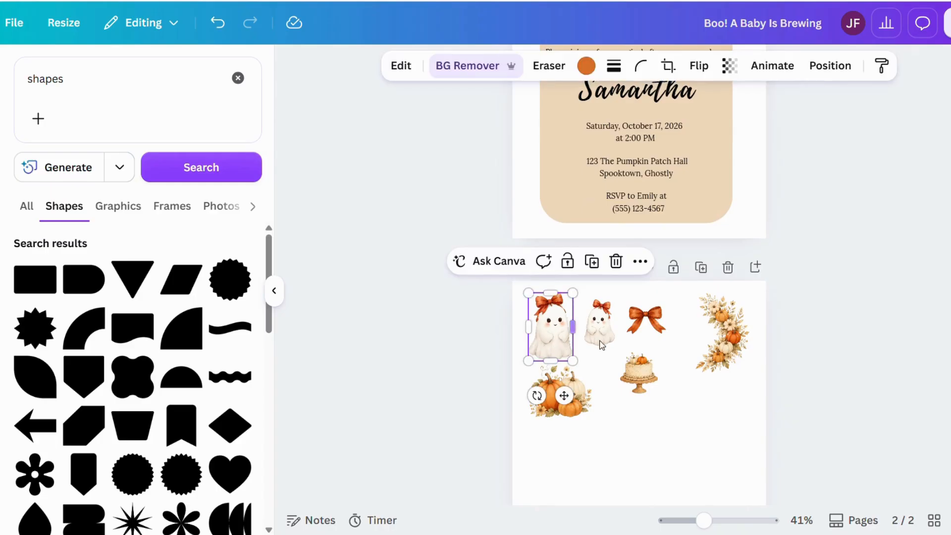
left_click(608, 337, "shift")
scroll(608, 337, "up", 4)
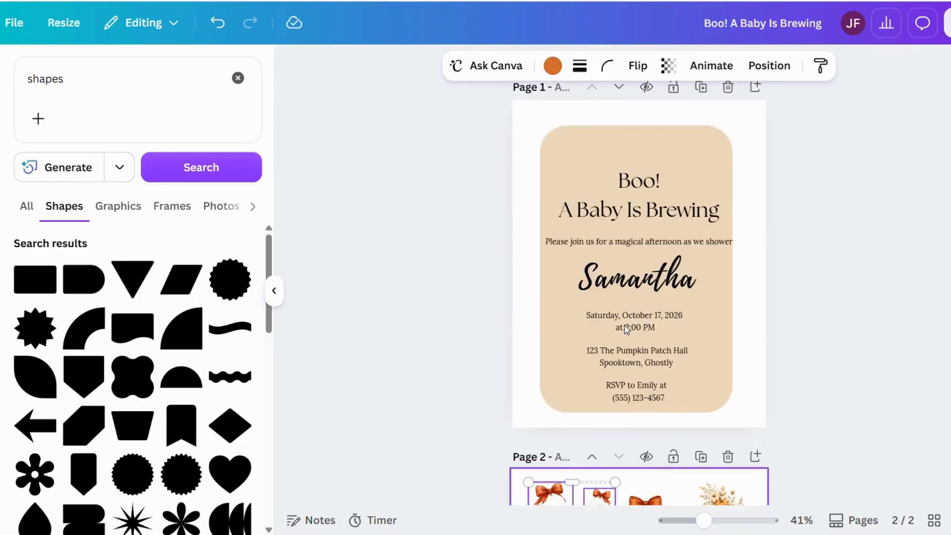
left_click(577, 184)
key("ctrl+v")
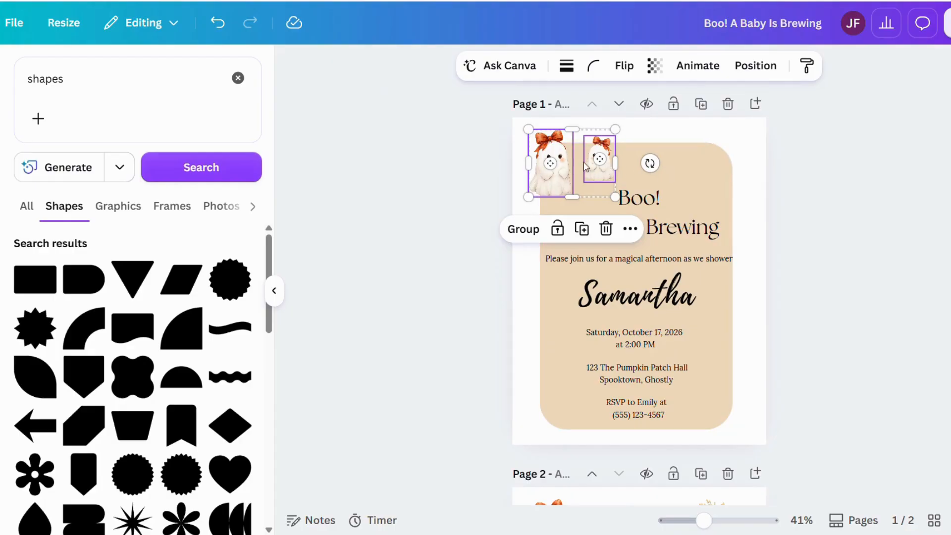
left_click_drag(572, 158, 636, 149)
left_click(702, 188)
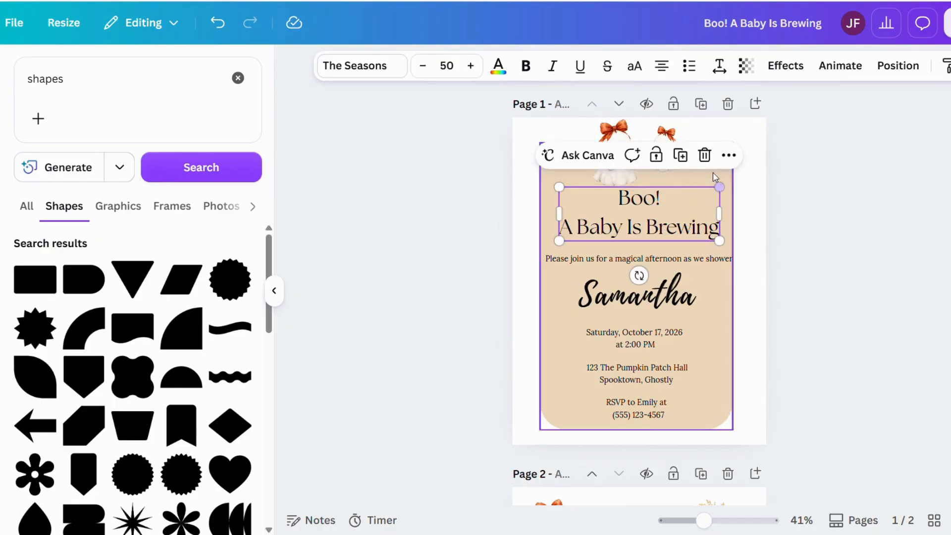
left_click(716, 176)
left_click(787, 290)
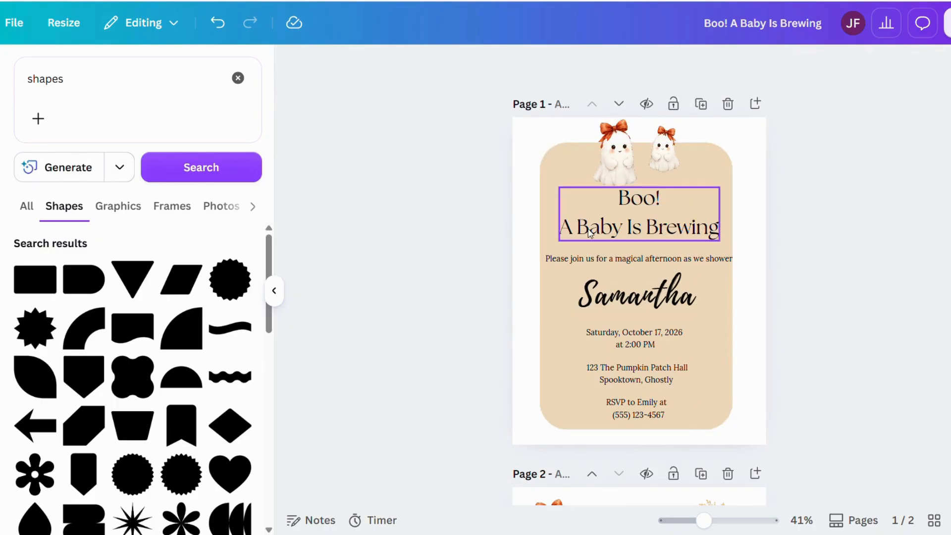
Stretch the bottom edge of the beige rectangle slightly further down the page, leaving more space below the RSVP lines.
left_click_drag(511, 188, 671, 262)
left_click(831, 274)
left_click(733, 401)
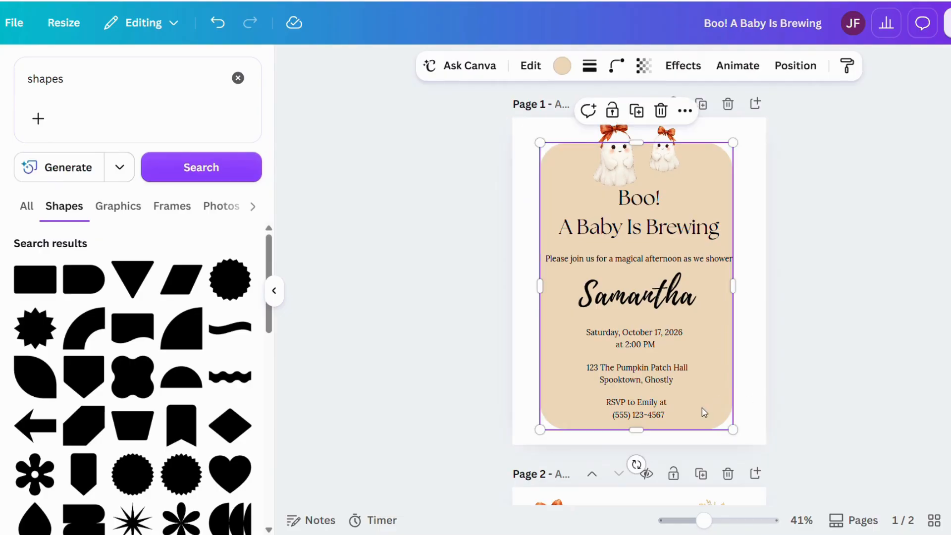
left_click_drag(641, 439, 644, 443)
left_click(683, 455)
Select the date, time, venue and RSVP lines together and move them slightly down within the beige panel.
left_click(596, 333)
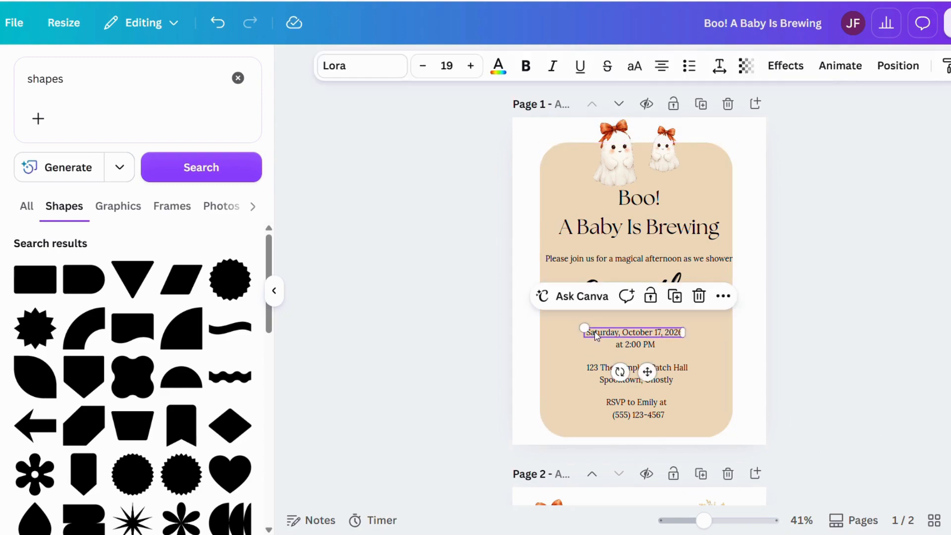
left_click(619, 344, "shift")
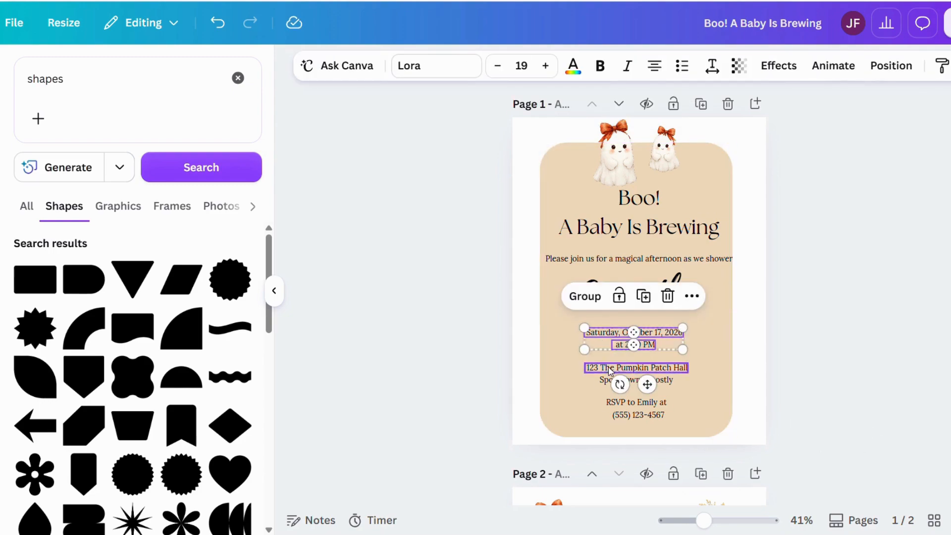
left_click(608, 368, "shift")
left_click(610, 380, "shift")
left_click(614, 402, "shift")
left_click(623, 415, "shift")
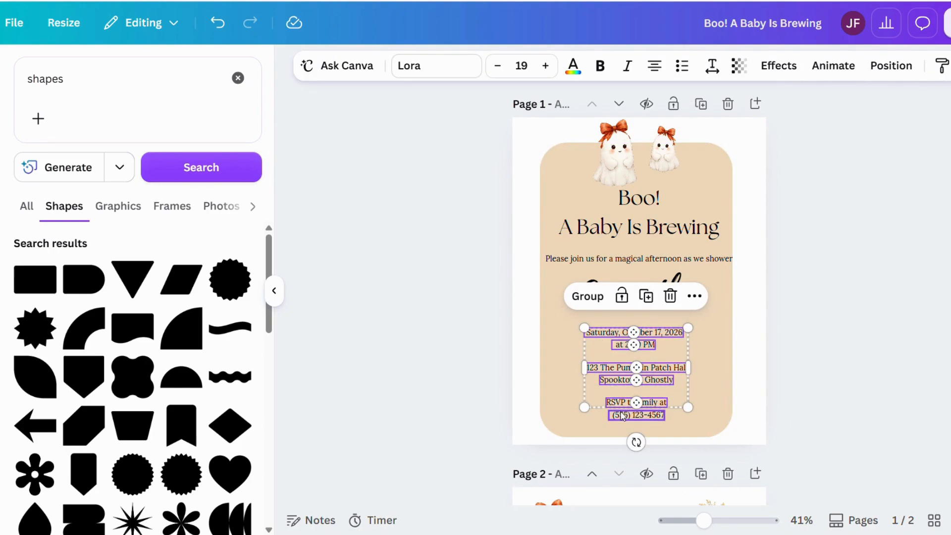
left_click(621, 415, "shift")
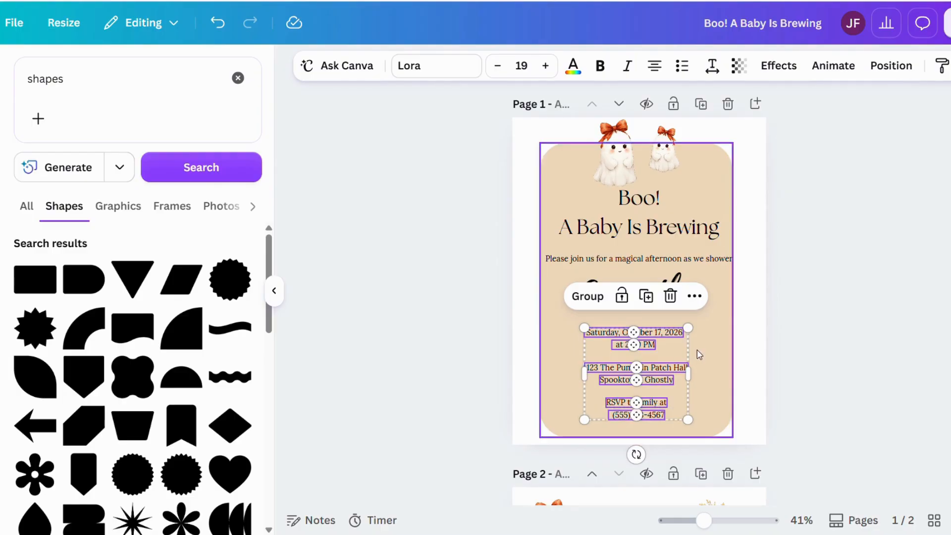
left_click_drag(673, 349, 670, 353)
Shift the script name, the "Please join us" line and the "Boo! A Baby Is Brewing" title down, closing up the text spacing.
left_click_drag(664, 287, 664, 299)
left_click_drag(713, 257, 712, 277)
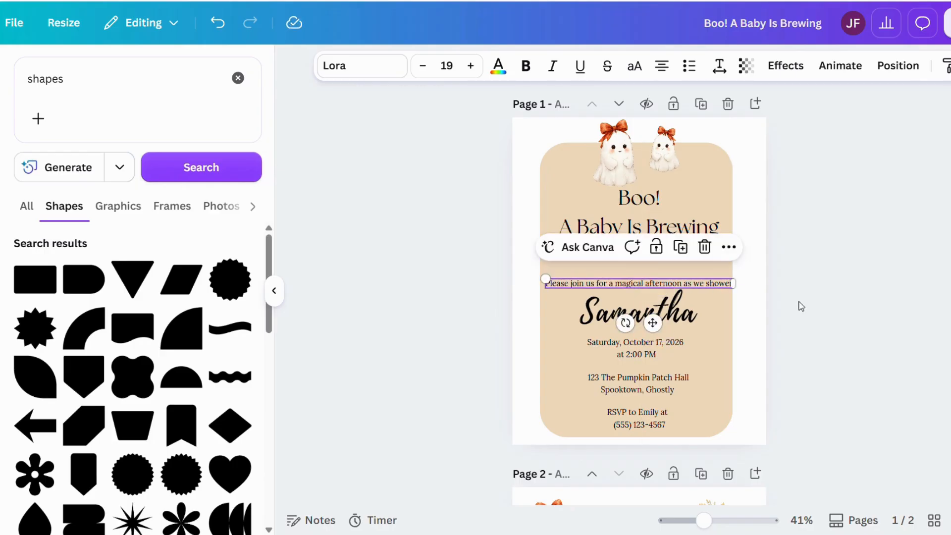
left_click_drag(639, 198, 640, 231)
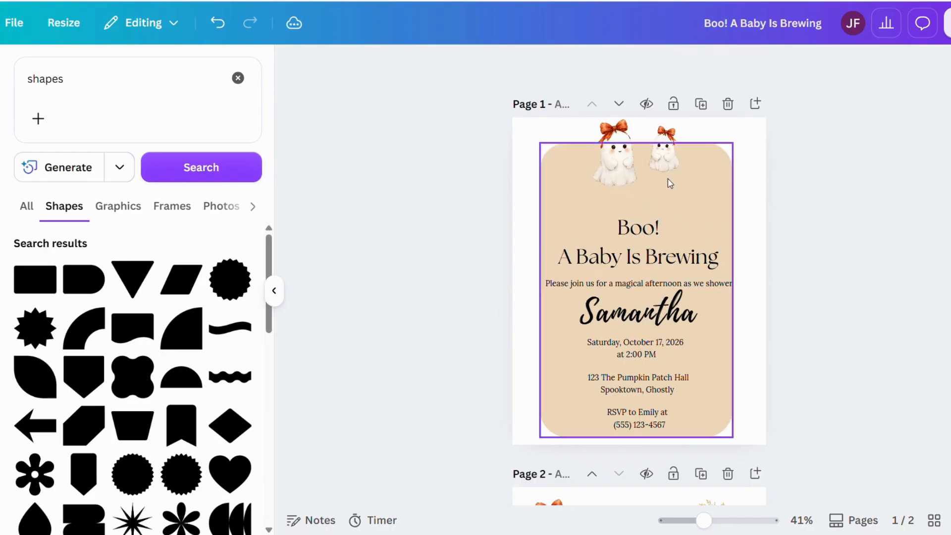
Move the large and small ghosts down onto the beige panel, side by side just above the title.
left_click(607, 158)
mouse_move(623, 161)
left_mouse_down()
mouse_move(626, 195)
mouse_move(625, 177)
left_mouse_up()
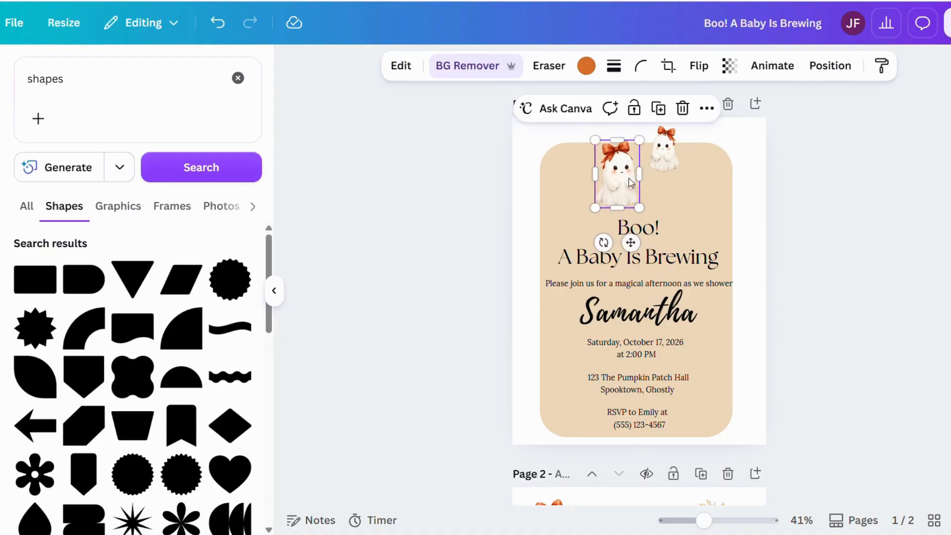
left_click(661, 151)
left_click_drag(660, 151, 647, 189)
Tilt the large ghost slightly clockwise and nudge the small ghost in closer beside its base.
left_click(619, 188)
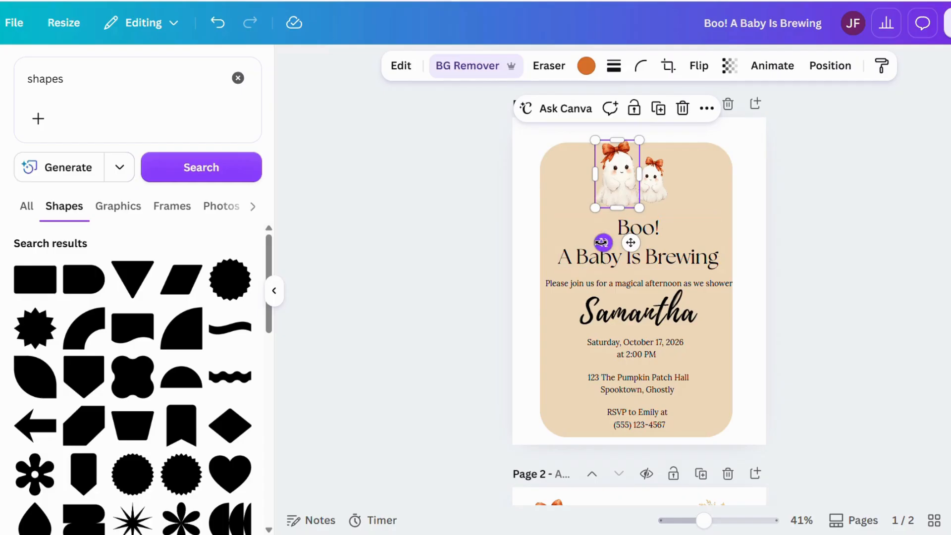
left_click(628, 279)
left_click(598, 240)
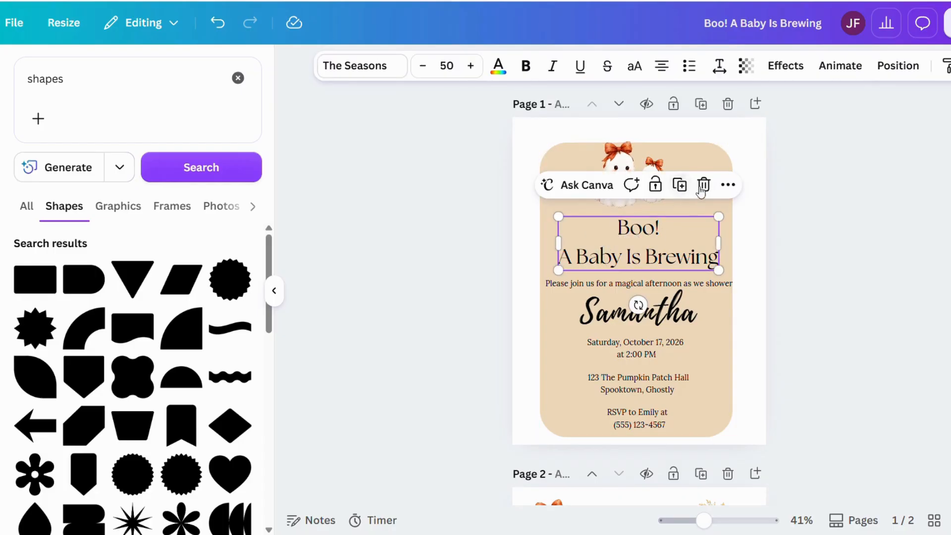
left_click(769, 197)
left_click_drag(655, 174, 650, 195)
left_click(759, 238)
left_click(651, 192)
left_click(790, 230)
Select both ghosts together and shift them slightly right and down so they sit centered above the title.
left_click(610, 193)
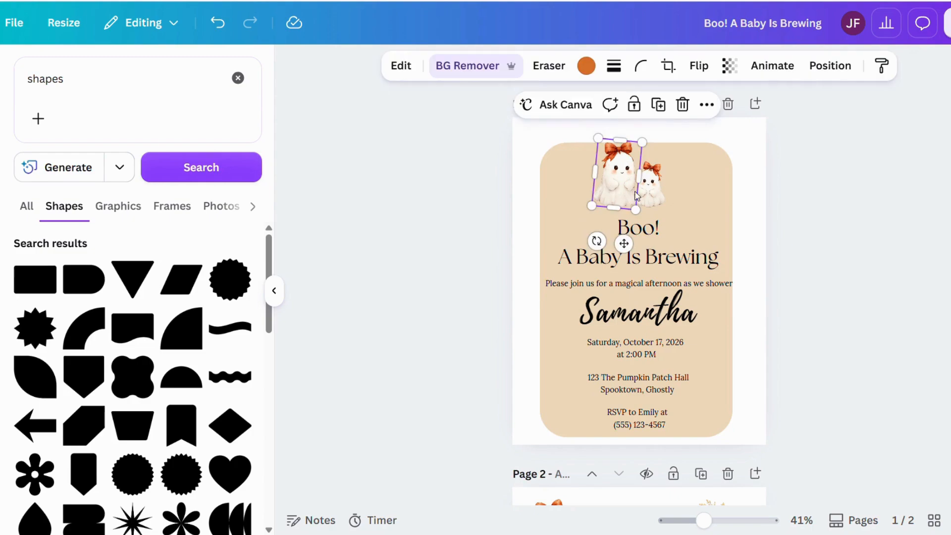
left_click(648, 192, "shift")
mouse_move(619, 192)
left_mouse_down()
mouse_move(627, 187)
mouse_move(628, 197)
left_mouse_up()
left_click(837, 266)
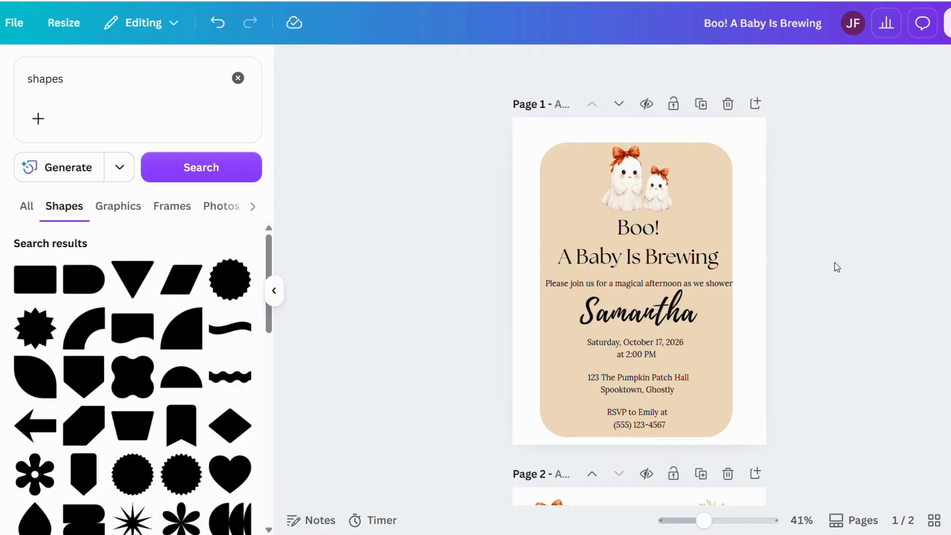
Copy the pumpkin floral cluster from page 2 and paste it onto page 1.
scroll(834, 263, "down", 3)
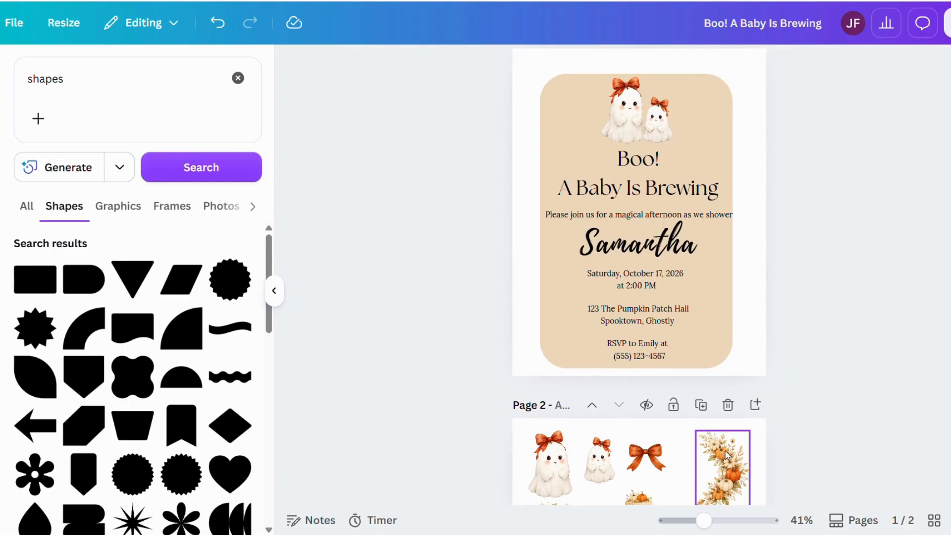
left_click(724, 450)
scroll(780, 399, "up", 3)
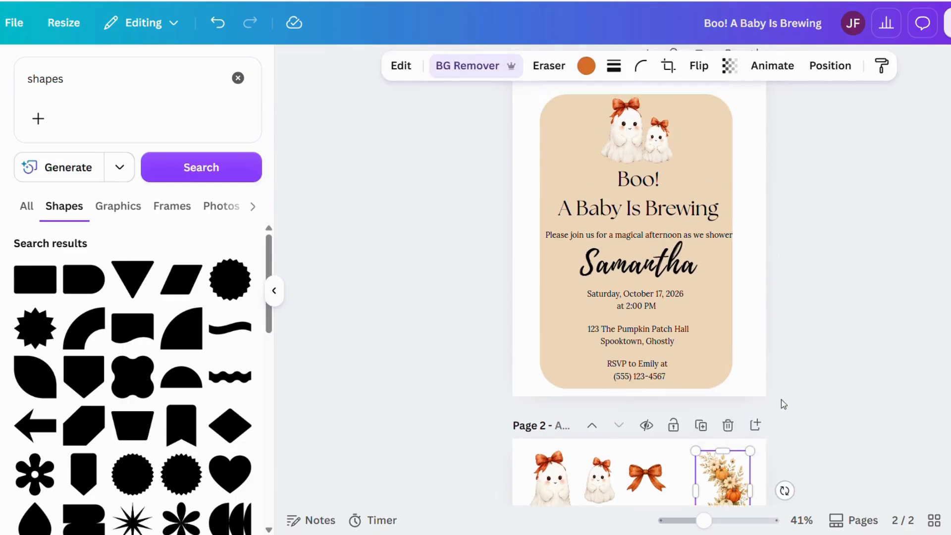
left_click(743, 158)
key("ctrl+v")
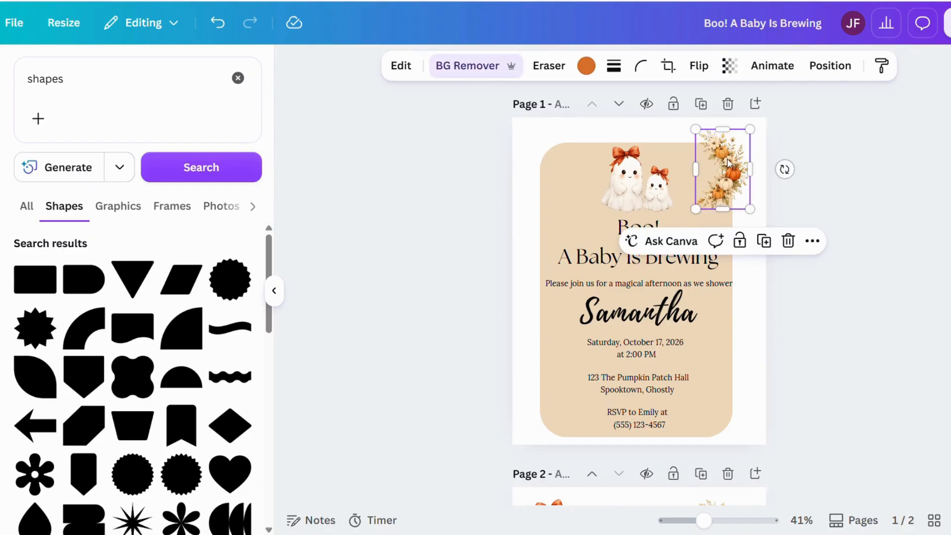
Rotate the pumpkin floral cluster counterclockwise and enlarge it so it arches over the beige panel's top-right corner.
left_click_drag(784, 169, 778, 146)
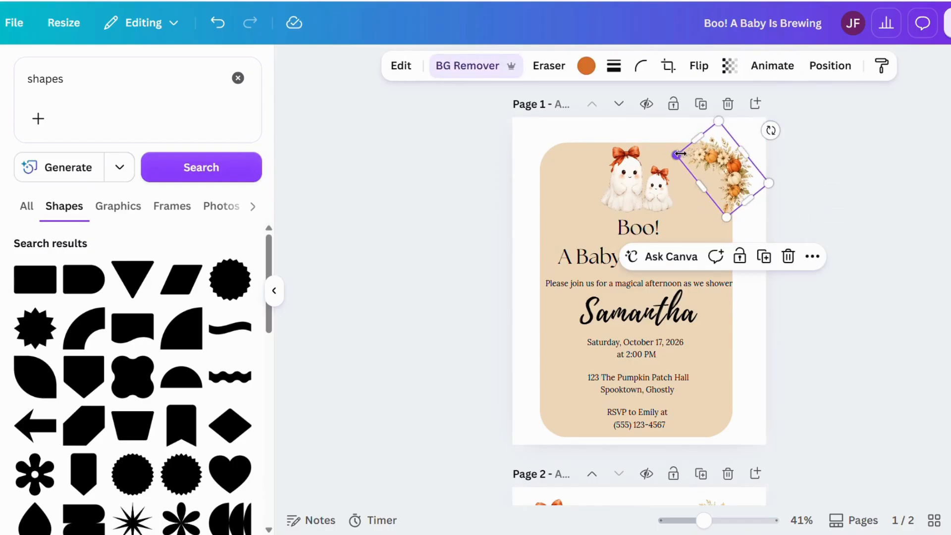
left_click_drag(677, 156, 647, 151)
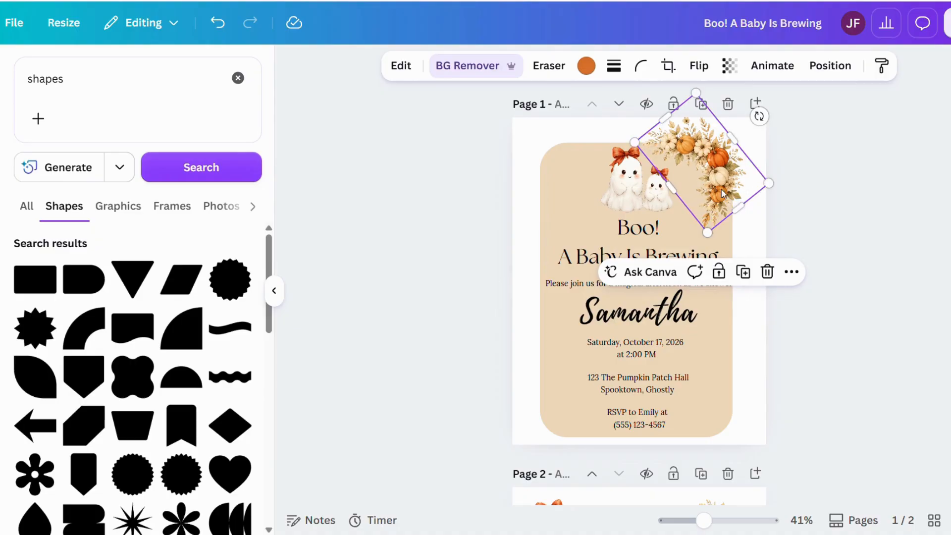
left_click_drag(723, 193, 723, 193)
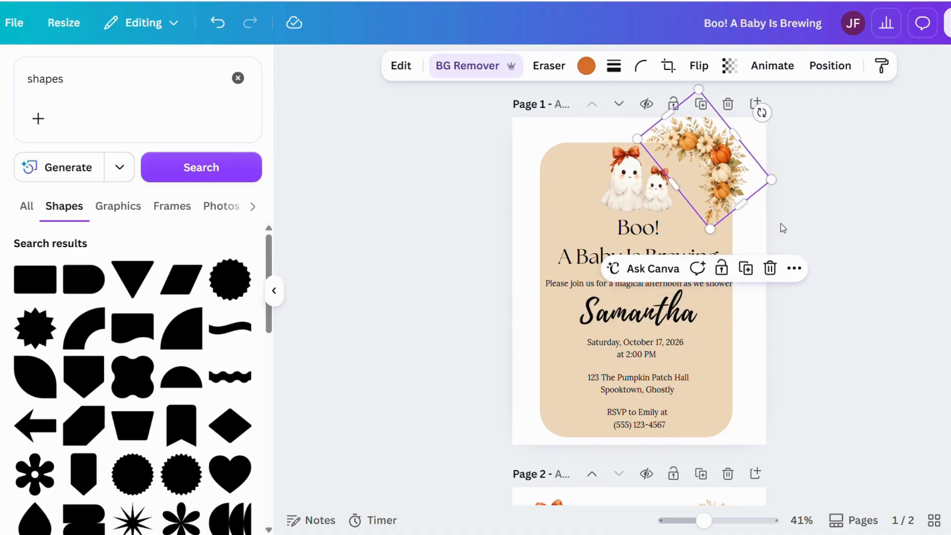
left_click_drag(760, 111, 753, 88)
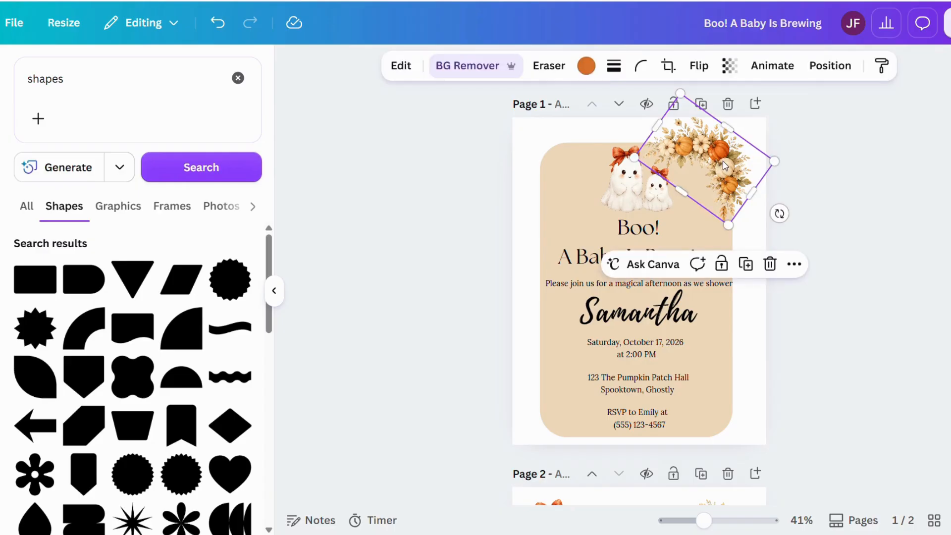
Duplicate the pumpkin floral cluster, move the copy to the page's top-left corner and flip it horizontally.
key("ctrl+d")
left_click_drag(723, 168, 565, 169)
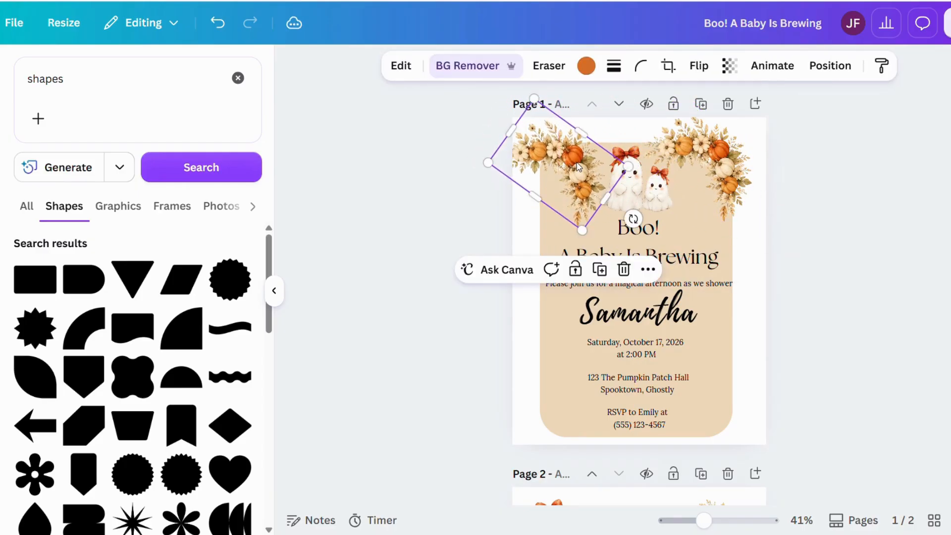
left_click(697, 74)
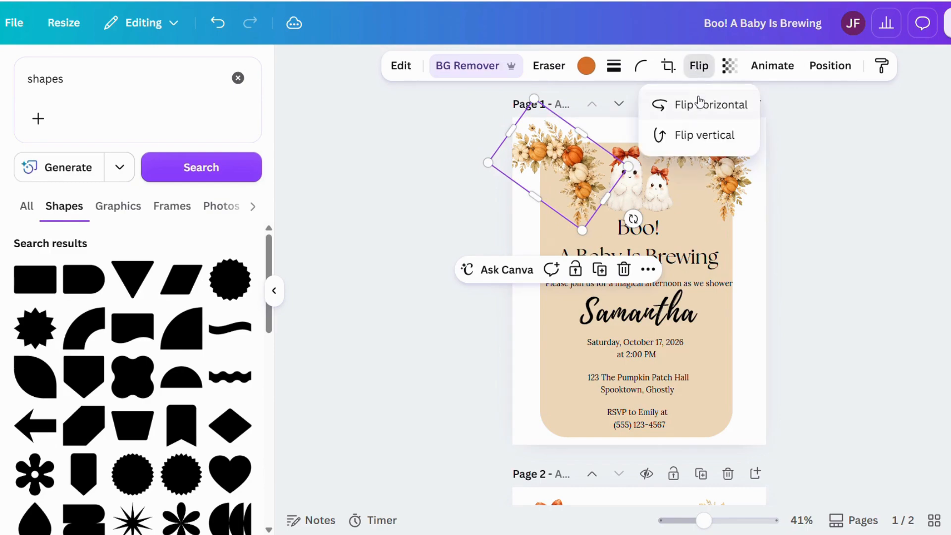
left_click(698, 104)
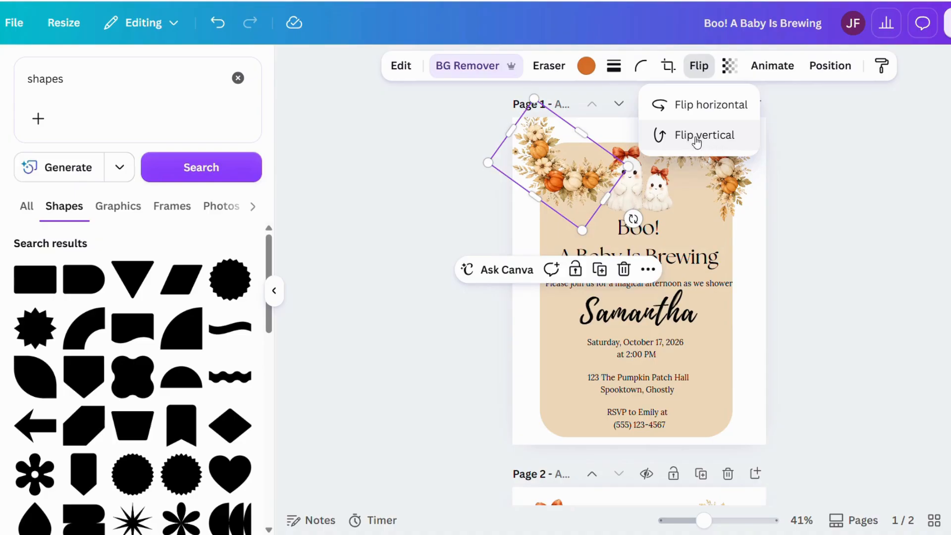
Rotate the flipped floral copy to mirror the opposite cluster, then position and slightly enlarge it over the panel's top-left corner.
left_click_drag(633, 218, 513, 204)
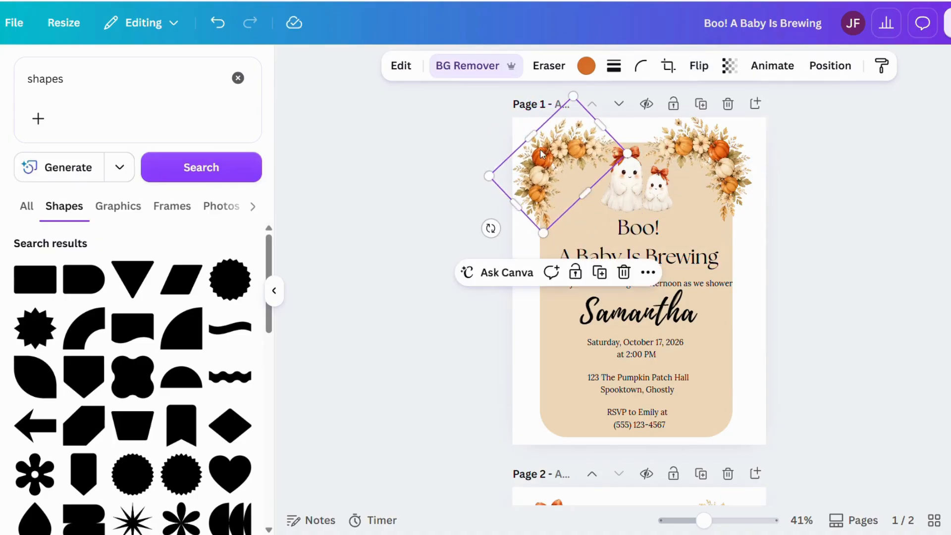
left_click_drag(547, 149, 570, 143)
left_click_drag(640, 143, 650, 143)
Enlarge the top-right pumpkin floral cluster slightly to match the one on the opposite corner.
left_click(712, 169)
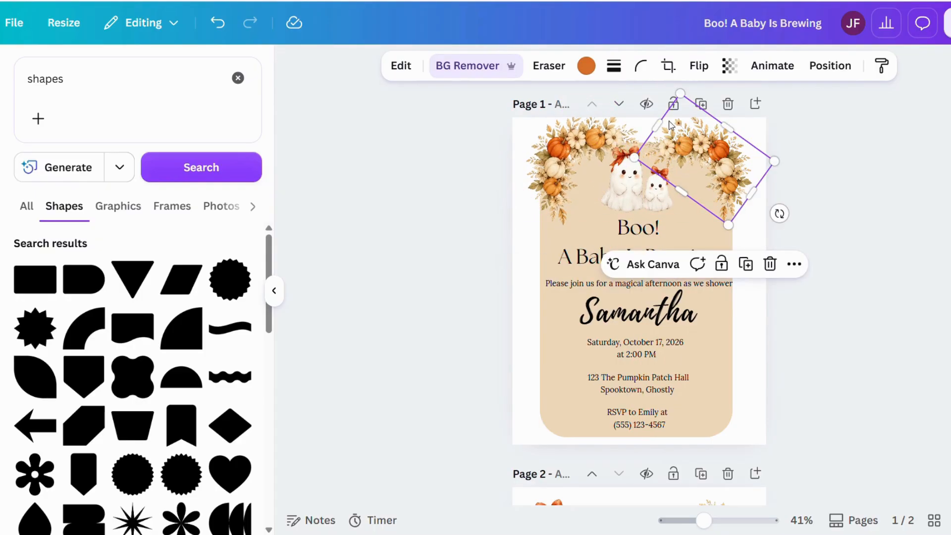
left_click_drag(681, 93, 678, 88)
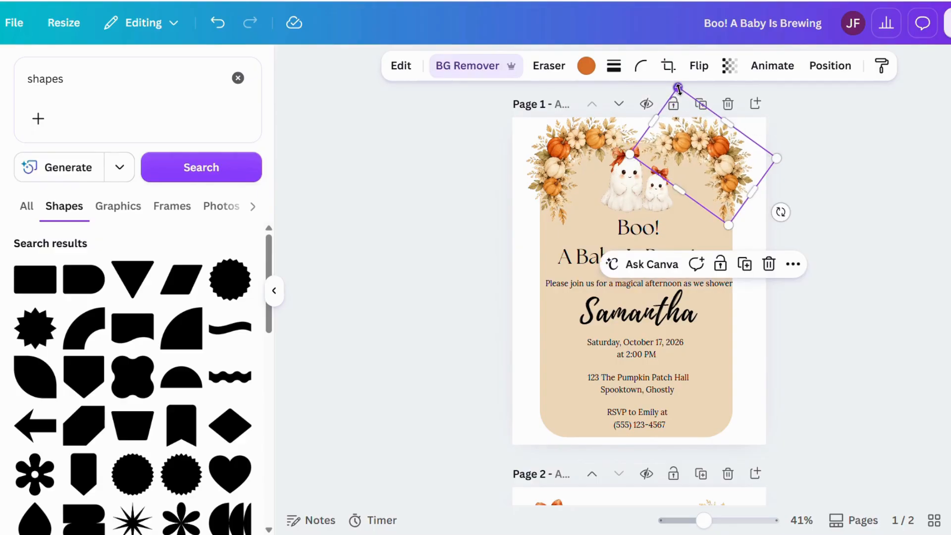
left_click(843, 232)
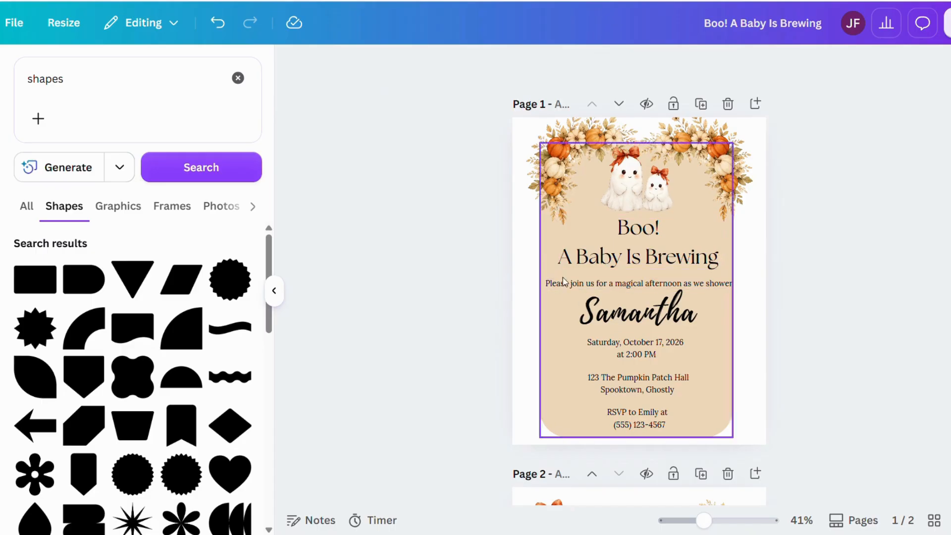
left_click(716, 334)
right_click(719, 338)
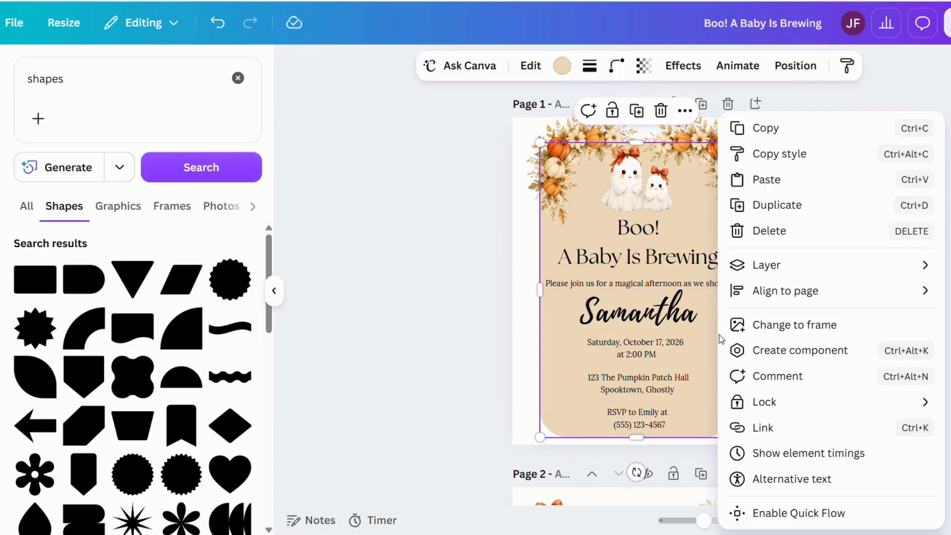
left_click(553, 337)
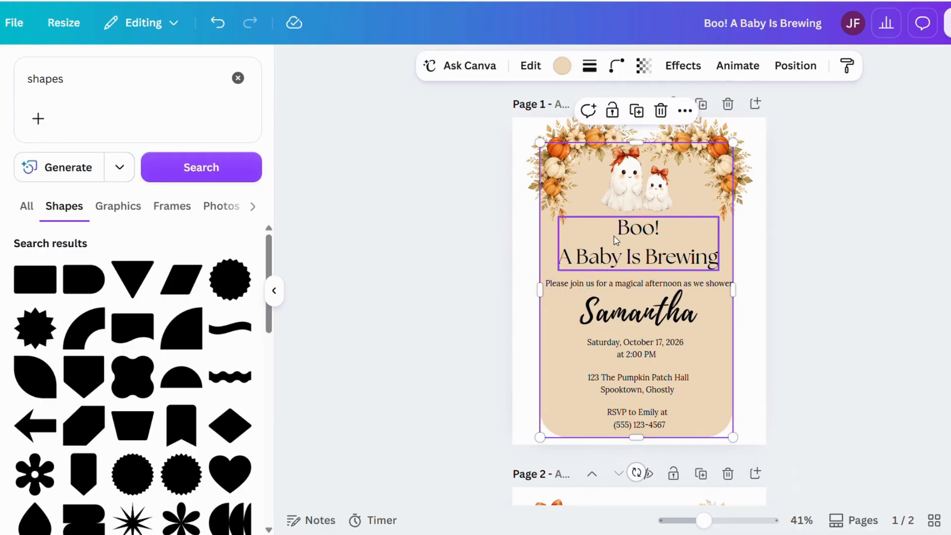
double_click(713, 354)
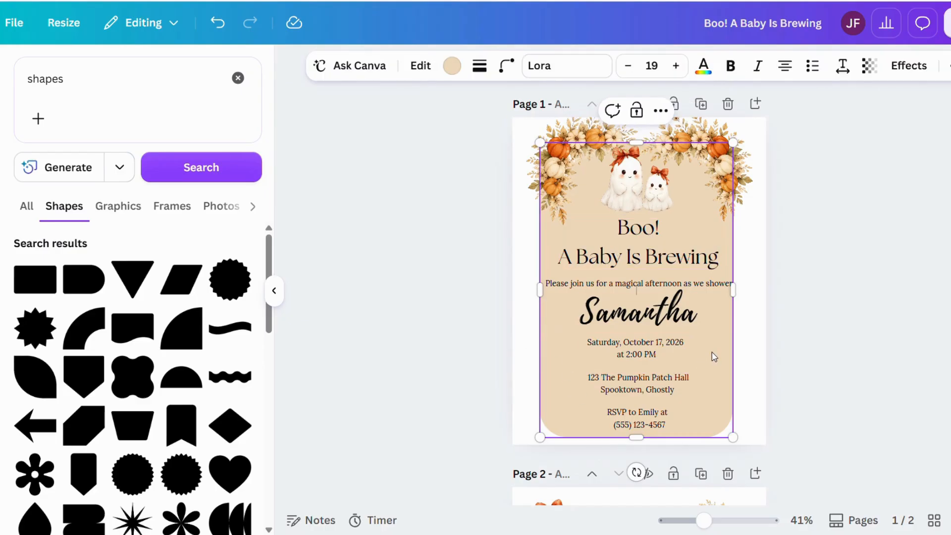
right_click(714, 356)
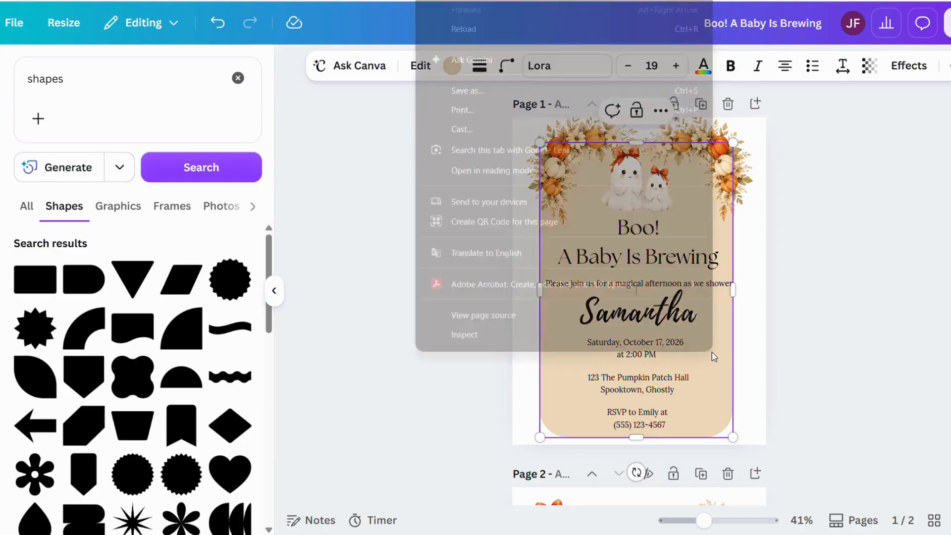
left_click(734, 393)
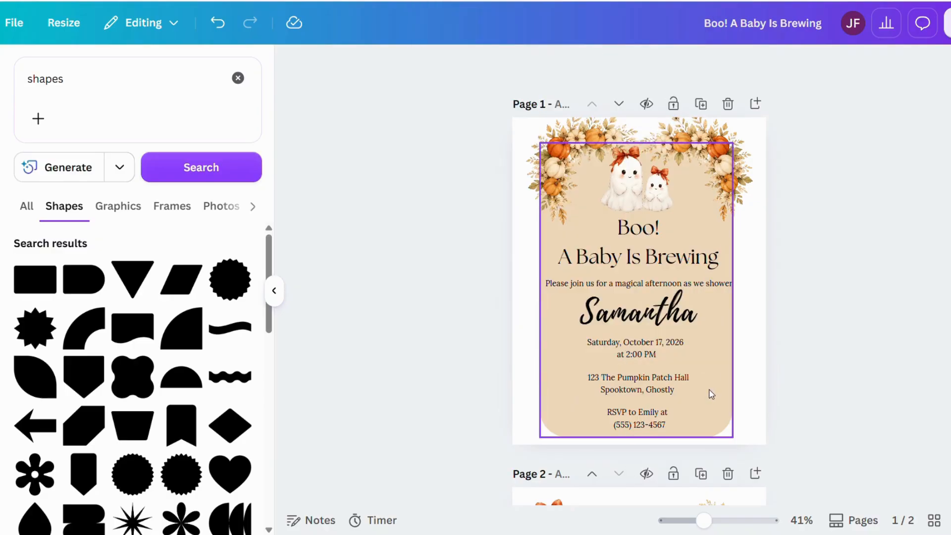
Lock the beige rounded rectangle behind the wording.
left_click(709, 390)
right_click(707, 391)
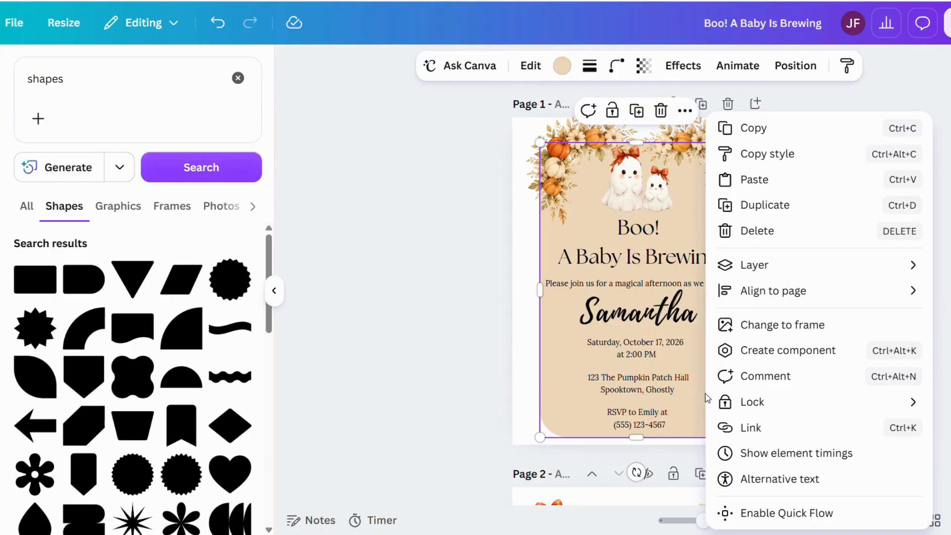
mouse_move(747, 414)
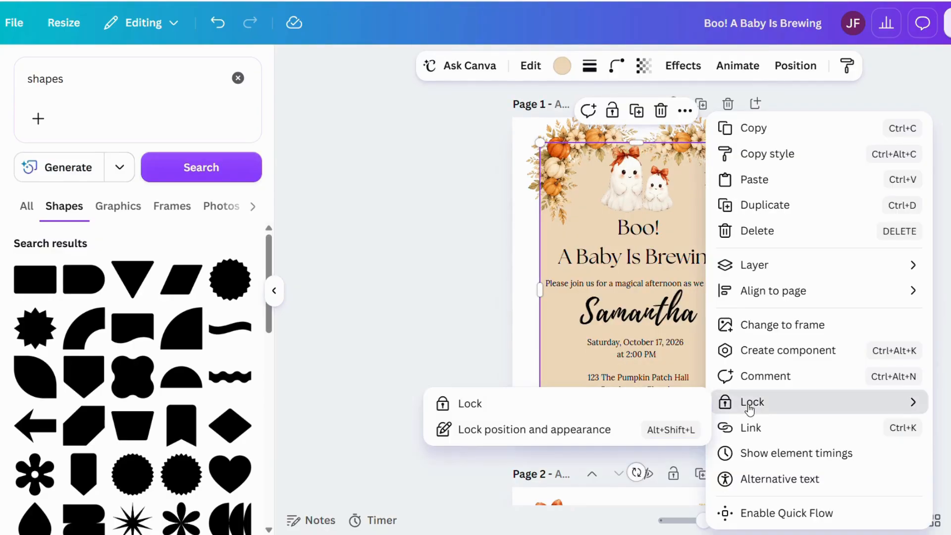
left_click(488, 406)
Scale down all the invitation wording together and recentre it lower on the beige panel.
left_click(533, 256)
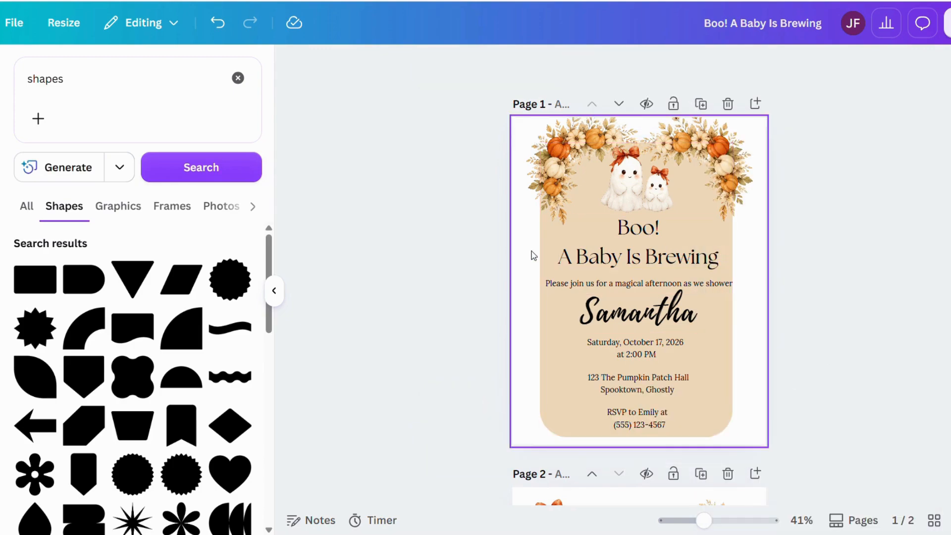
left_click_drag(534, 256, 718, 444)
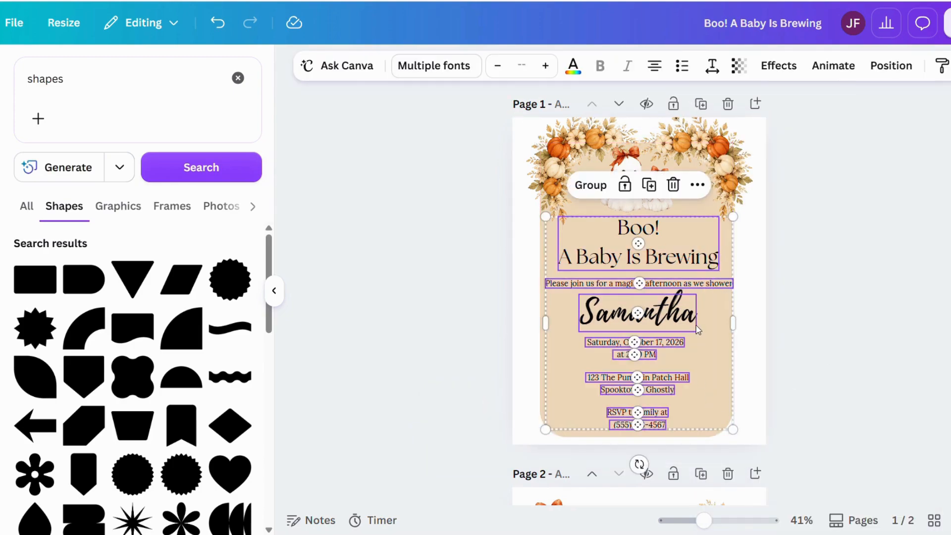
left_click_drag(698, 330, 701, 338)
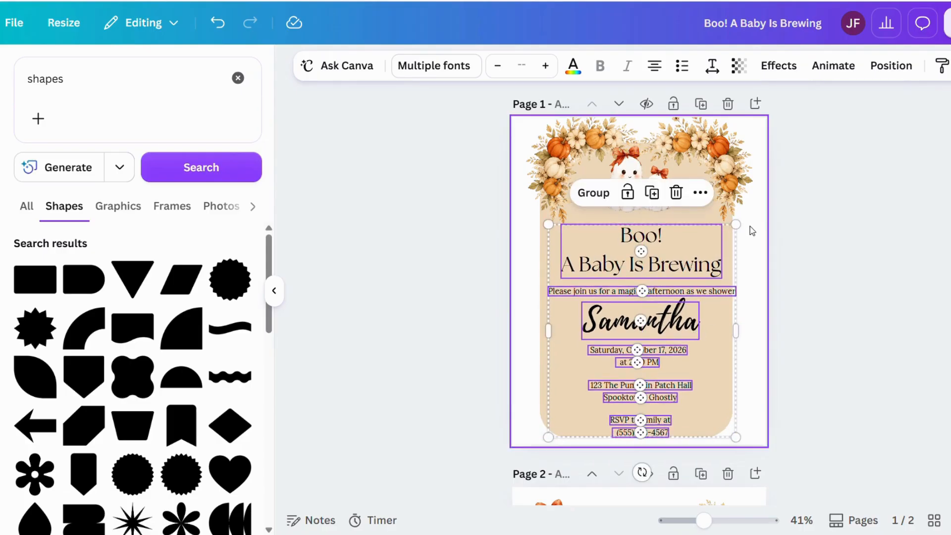
left_click_drag(736, 224, 709, 254)
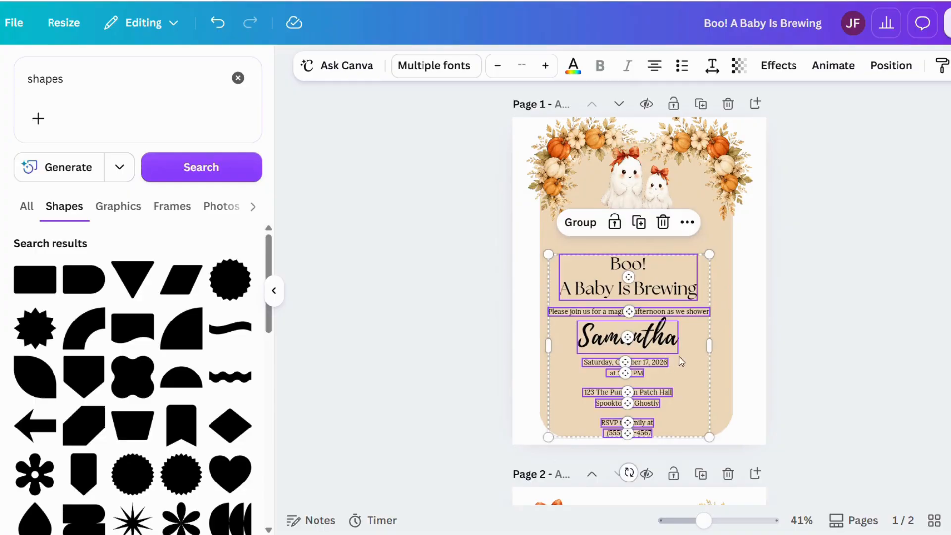
left_click_drag(681, 361, 703, 361)
left_click(732, 257)
Move both ghosts down to sit just above the "Boo!" heading and enlarge them together.
left_click(635, 188)
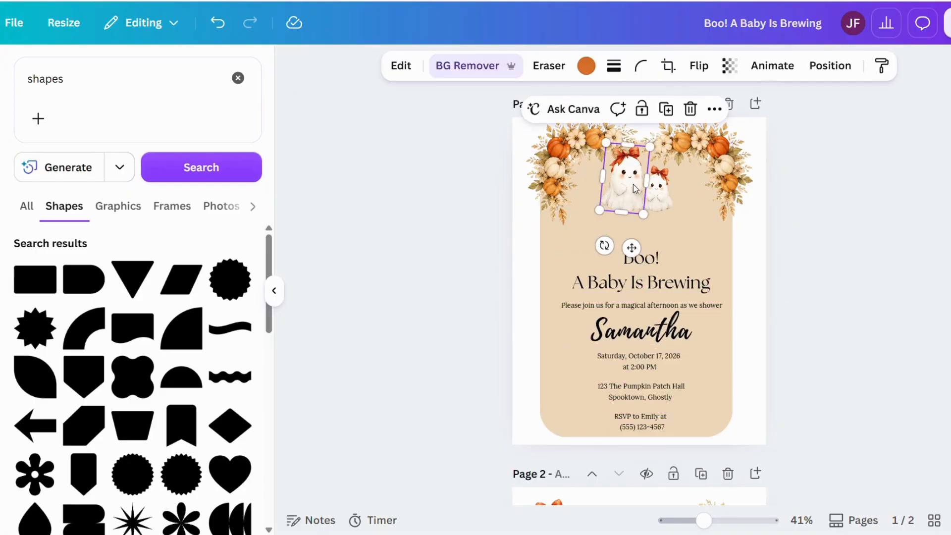
left_click(662, 194, "shift")
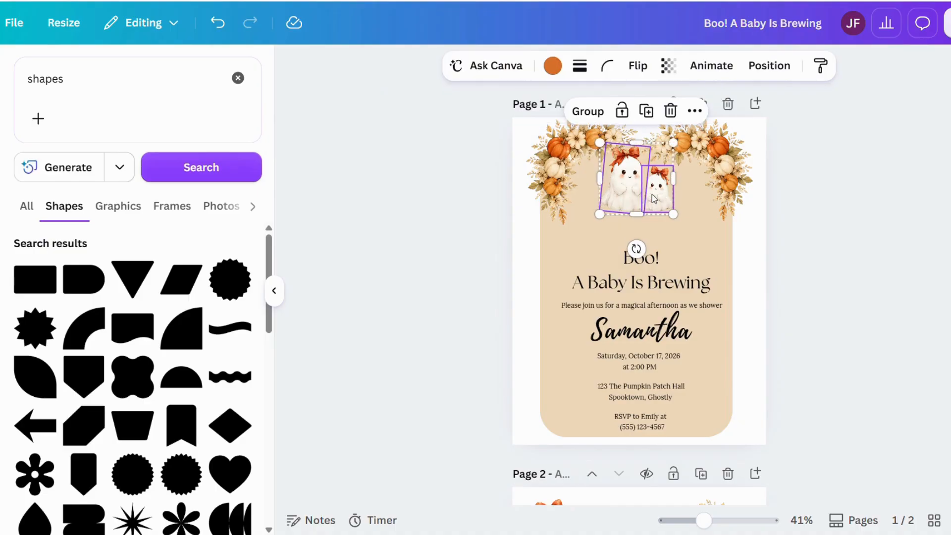
left_click_drag(651, 194, 652, 230)
left_click_drag(599, 175, 580, 155)
left_click_drag(655, 227, 659, 229)
left_click(692, 247)
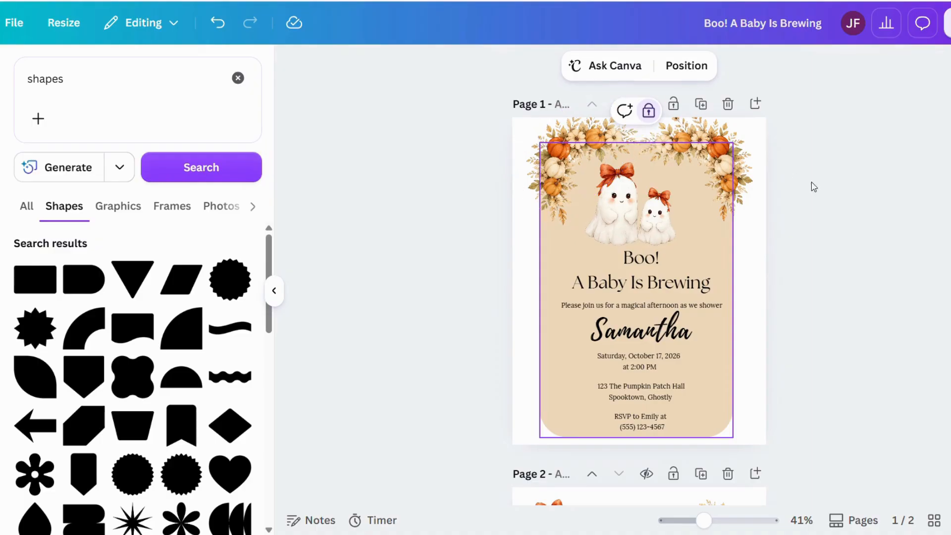
left_click(813, 202)
Shift the top-left pumpkin floral cluster outward toward the page corner and adjust its rotation.
left_click(585, 141)
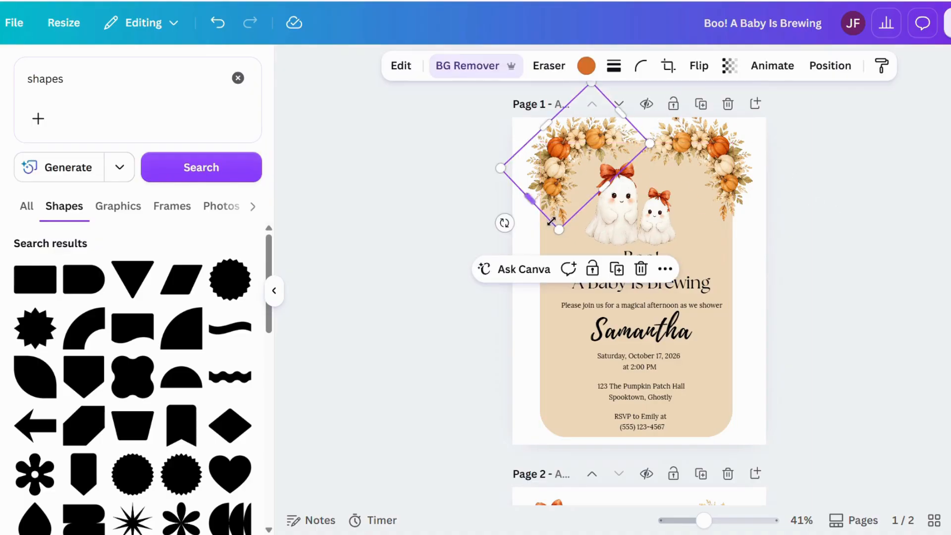
left_click_drag(554, 232, 546, 194)
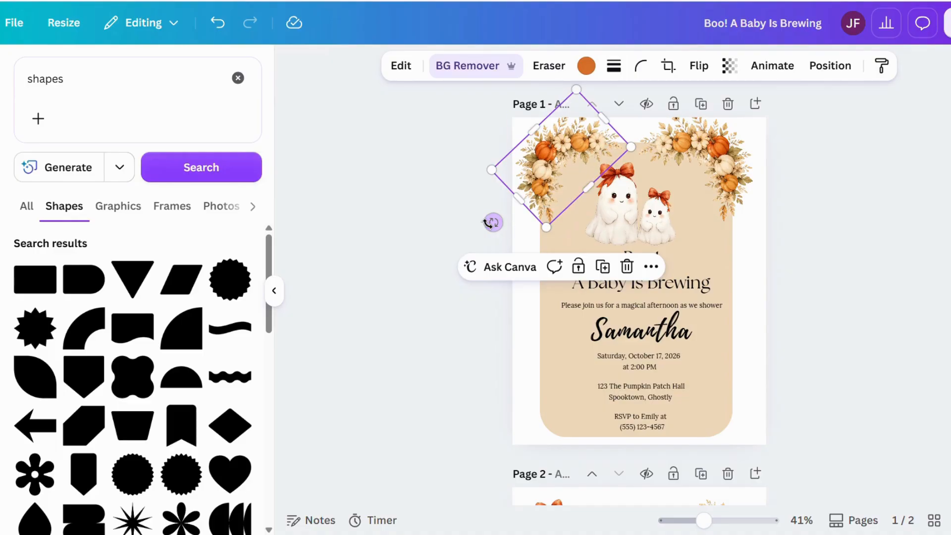
left_click_drag(493, 222, 475, 222)
Enlarge the top-right floral cluster and move it outward, then resize the top-left cluster to match.
left_click_drag(579, 157, 717, 162)
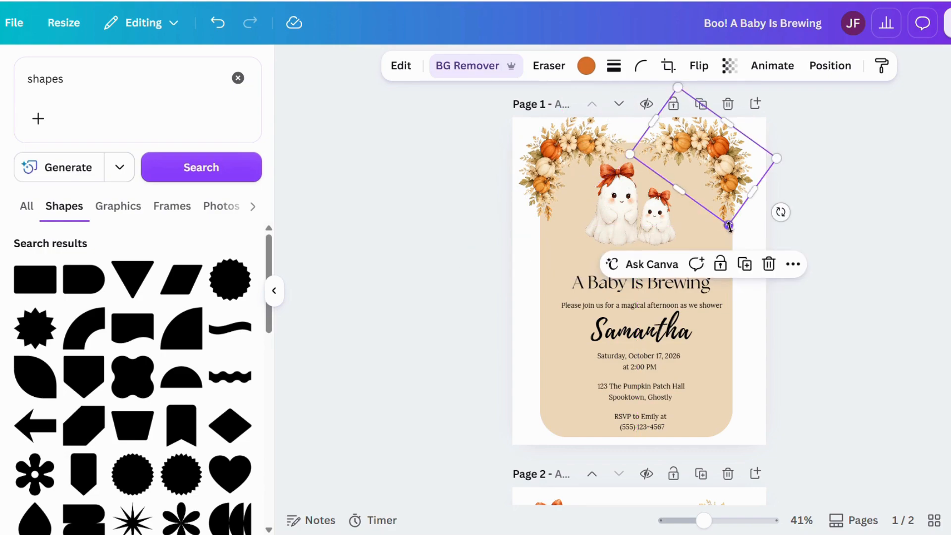
left_click_drag(729, 227, 734, 237)
left_click_drag(741, 189, 745, 189)
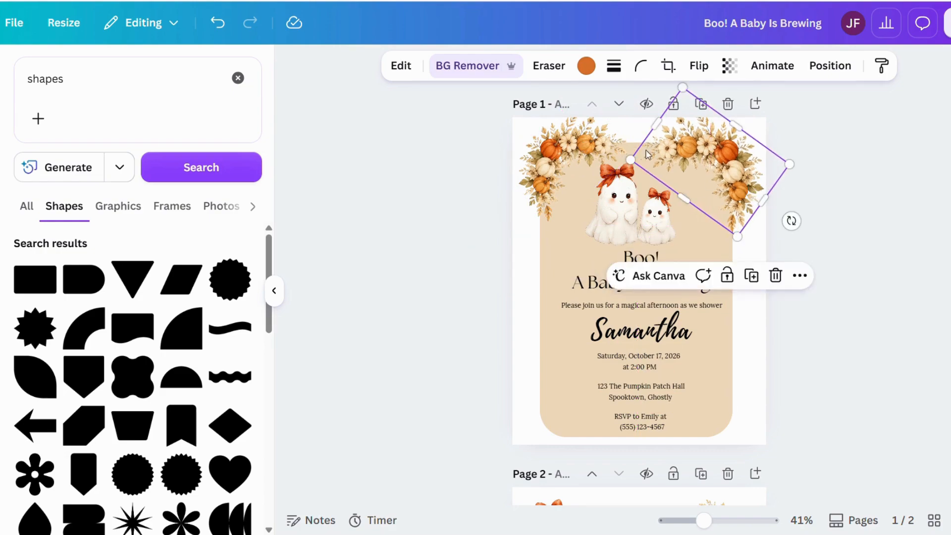
left_click(617, 134)
mouse_move(617, 124)
left_mouse_down()
mouse_move(657, 117)
mouse_move(633, 130)
left_mouse_up()
left_click(794, 233)
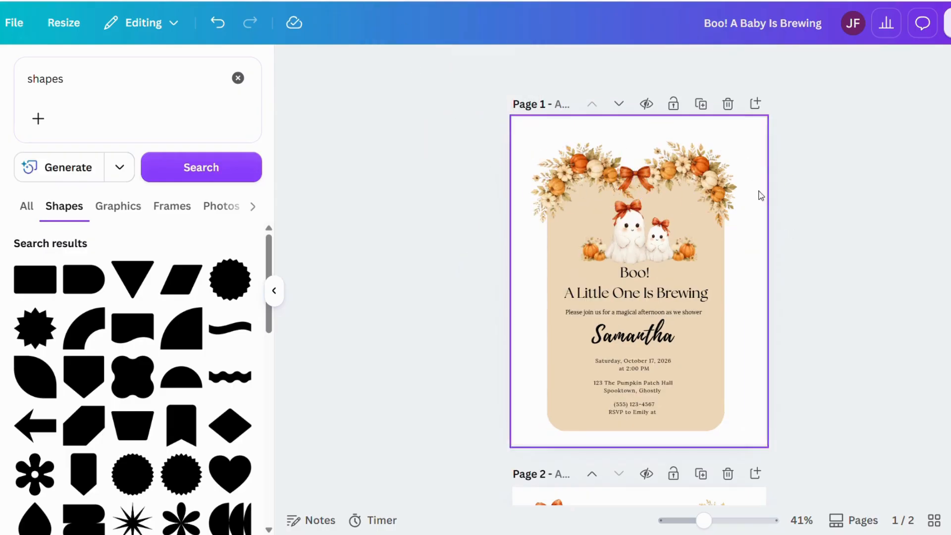
Nudge the two floral clusters on either side of the bow slightly inward and down so they line up.
scroll(624, 452, "down", 4)
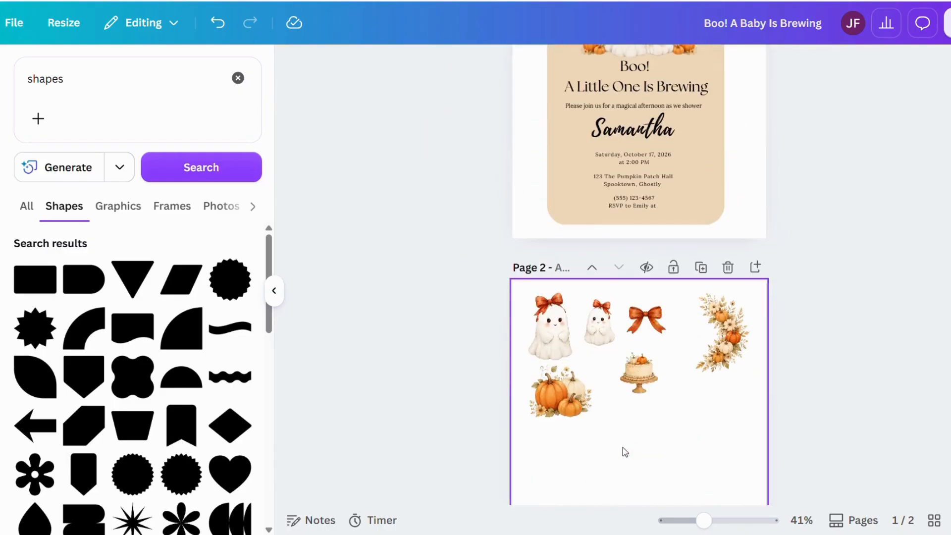
scroll(659, 350, "up", 4)
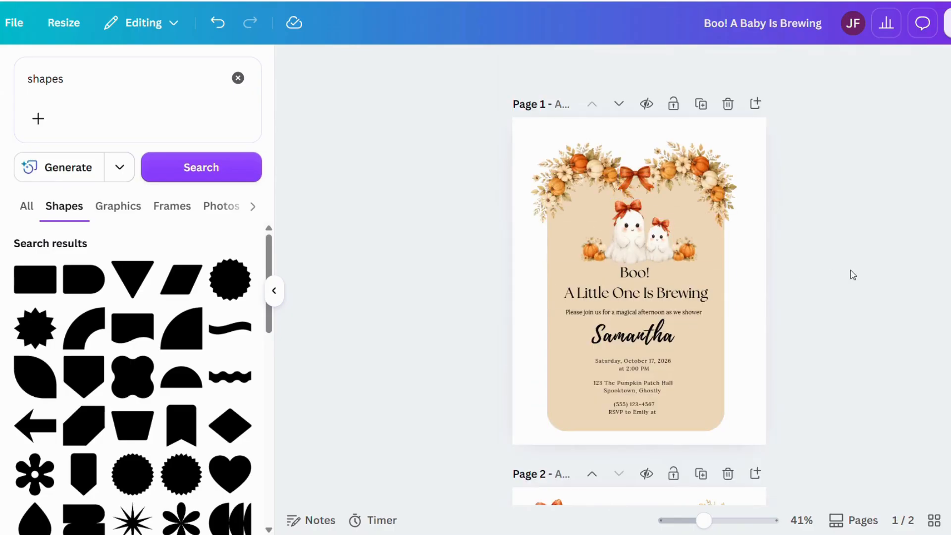
scroll(875, 266, "down", 1)
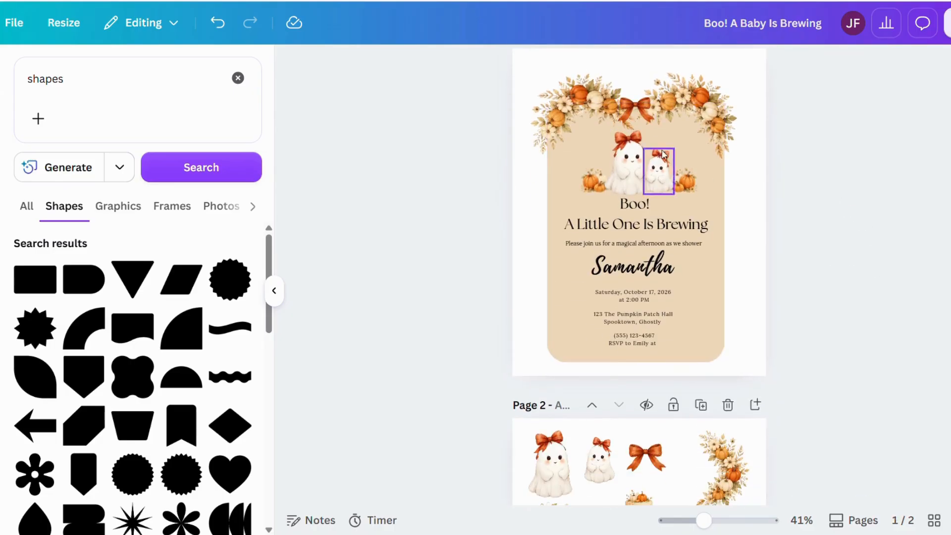
left_click(578, 107)
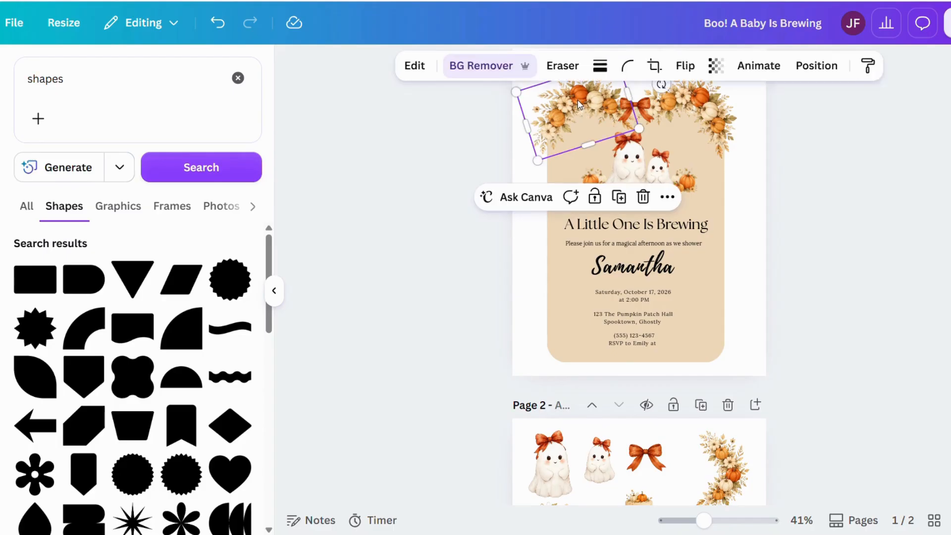
left_click_drag(578, 103, 578, 104)
scroll(854, 180, "up", 1)
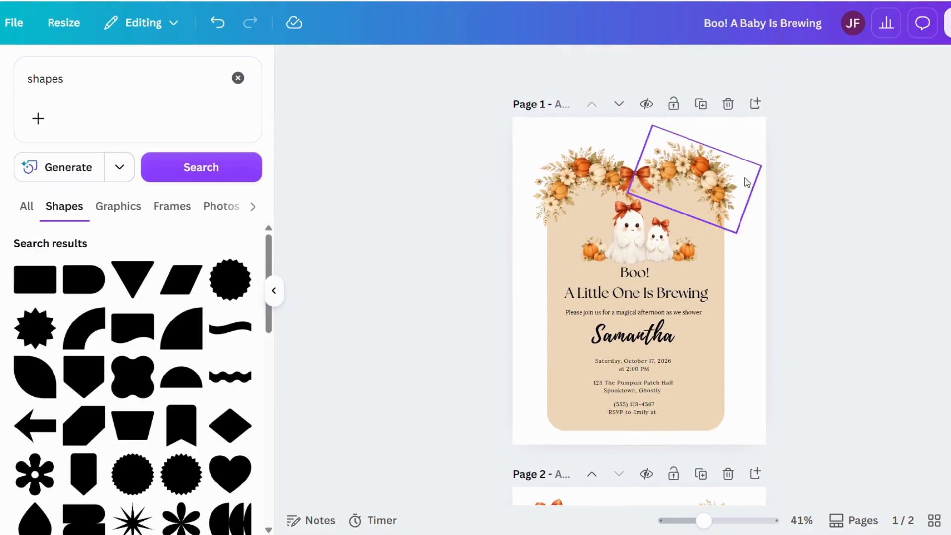
left_click(699, 170)
left_click_drag(700, 171, 699, 175)
left_click(799, 207)
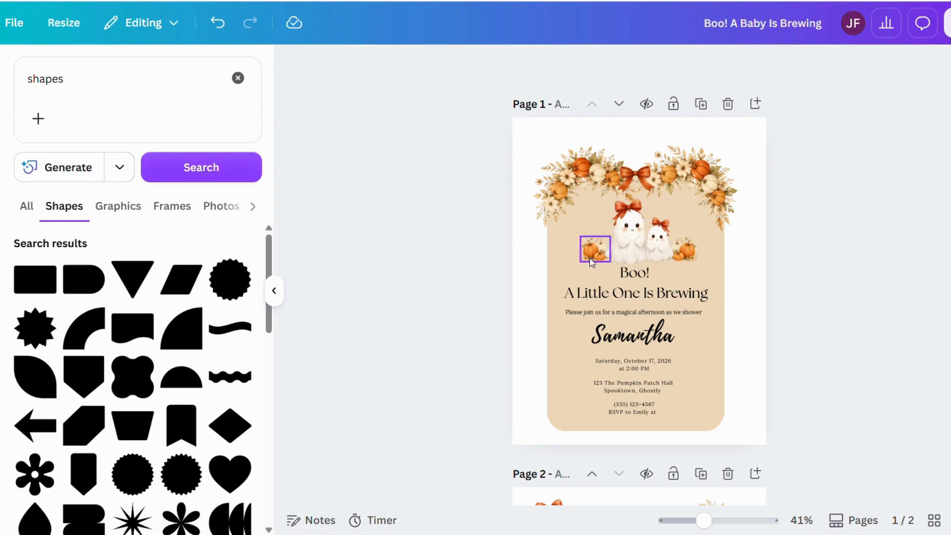
Copy the pumpkin cluster from page 2 onto page 1, place it in the bottom-left corner and enlarge it slightly.
scroll(563, 400, "down", 2)
scroll(626, 487, "down", 4)
left_click(563, 394)
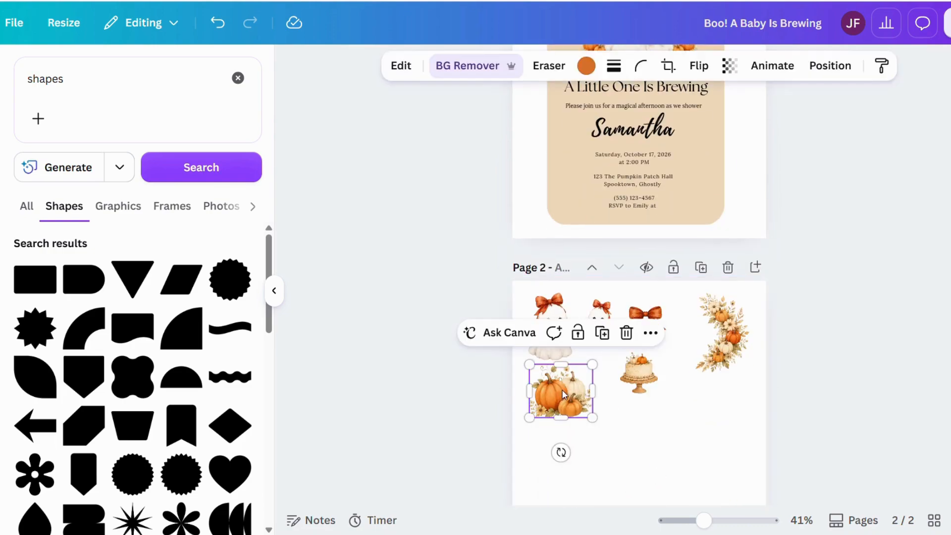
scroll(570, 386, "up", 4)
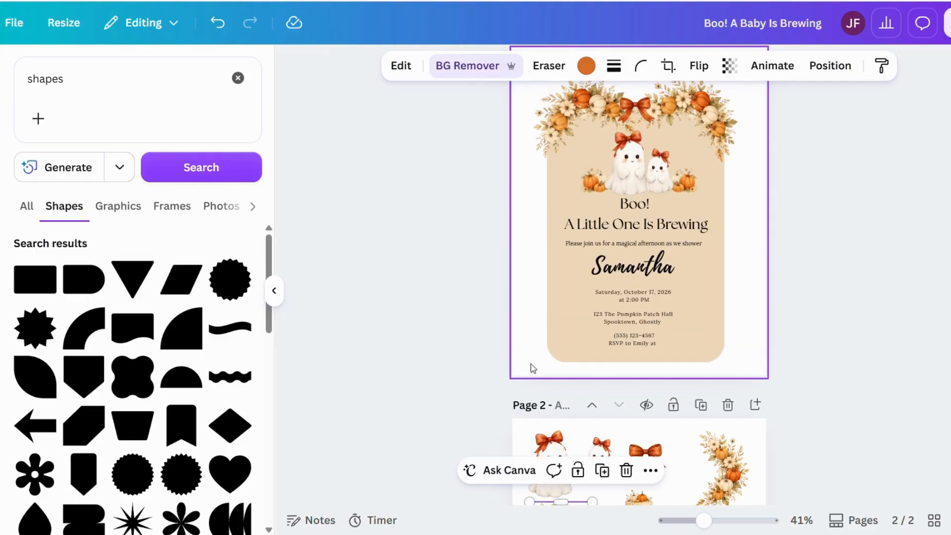
left_click(536, 360)
key("ctrl+v")
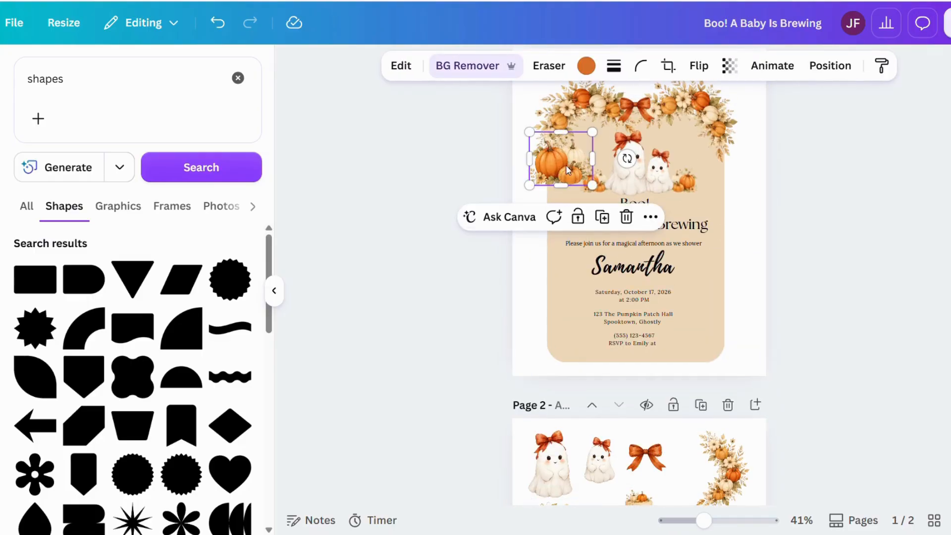
left_click_drag(566, 165, 556, 343)
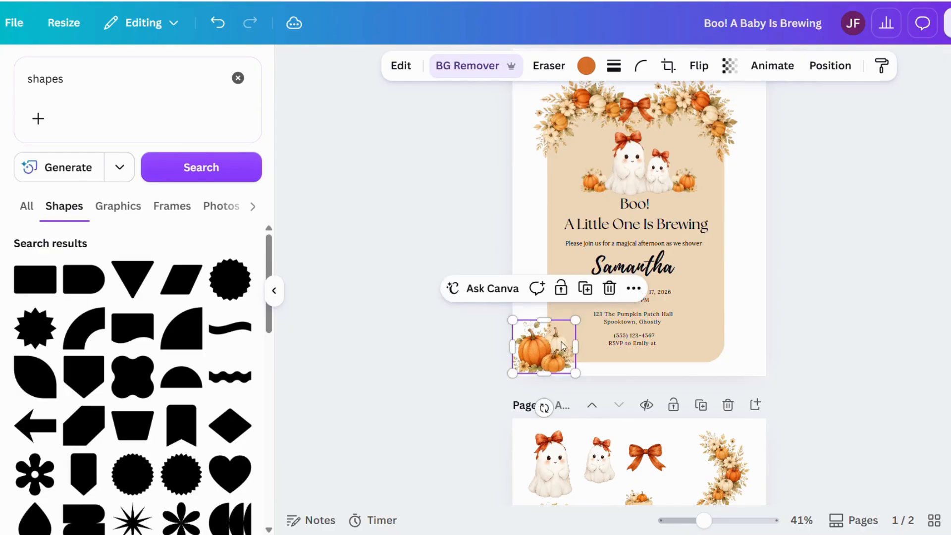
left_click_drag(579, 311, 587, 303)
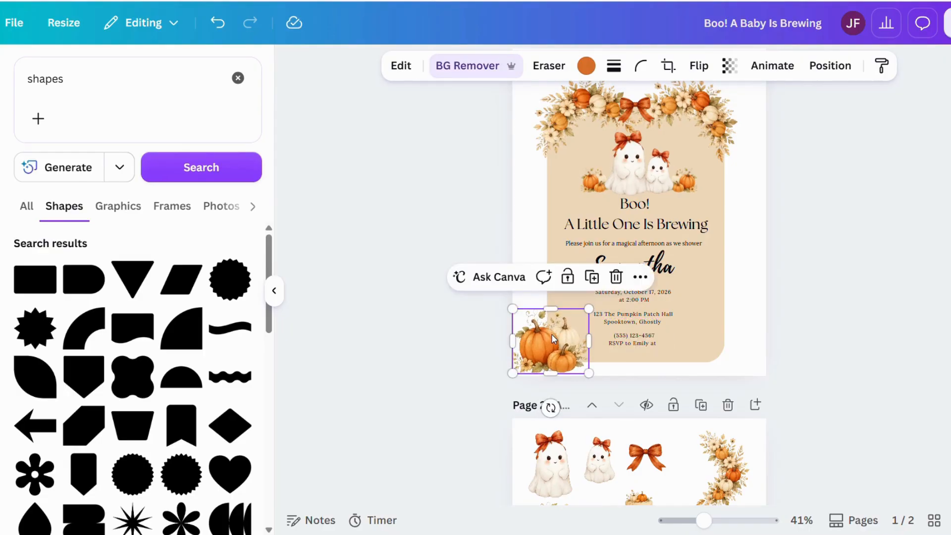
left_click_drag(551, 333, 549, 336)
Duplicate the bottom-left pumpkin cluster, move the copy to the page's bottom-right corner and flip it horizontally.
left_click(545, 360)
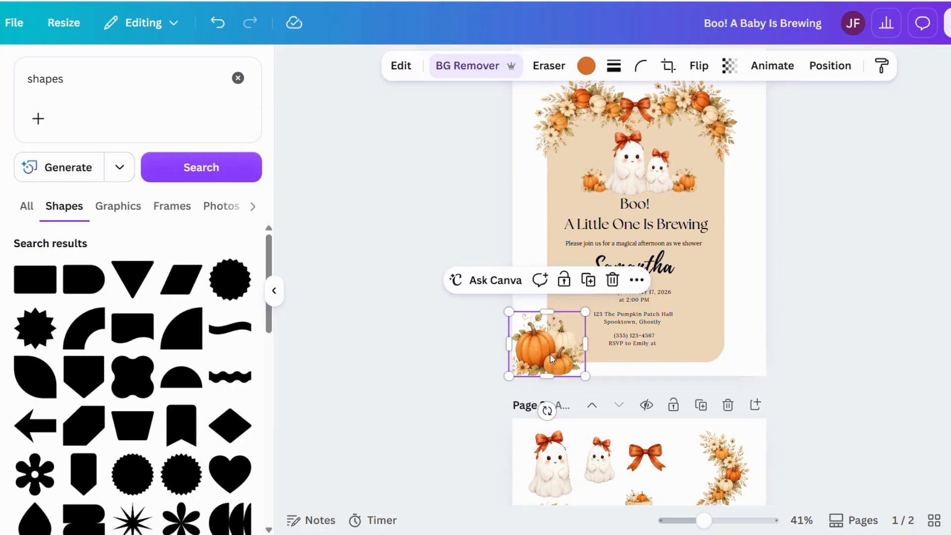
key("ctrl+d")
left_click_drag(543, 348, 727, 343)
left_click(699, 66)
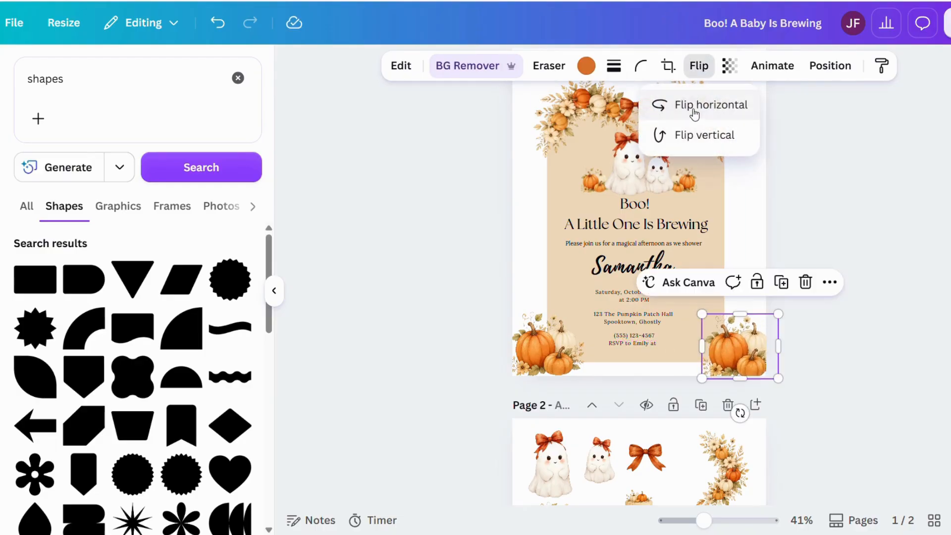
left_click(664, 103)
left_click(845, 325)
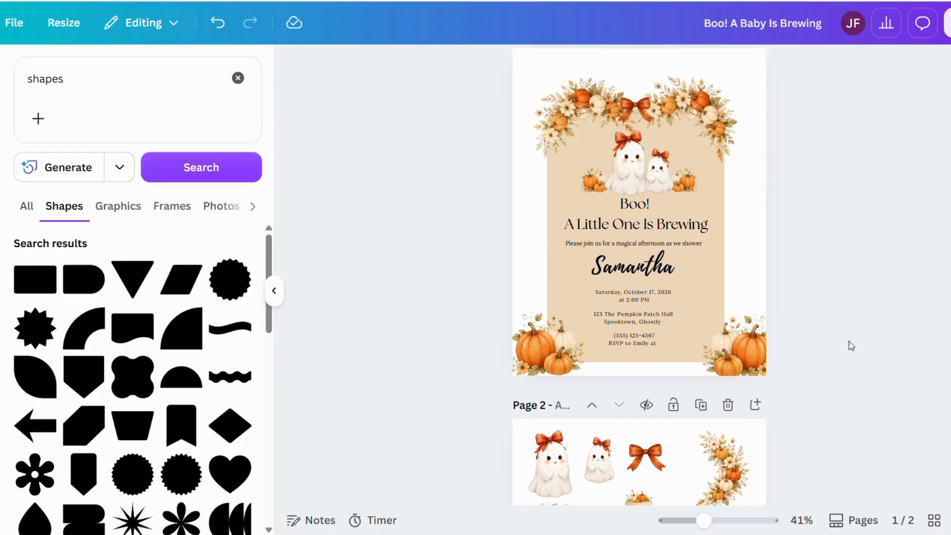
Nudge both bottom pumpkin clusters slightly inward so they sit symmetrically in the page corners.
left_click_drag(739, 351, 734, 352)
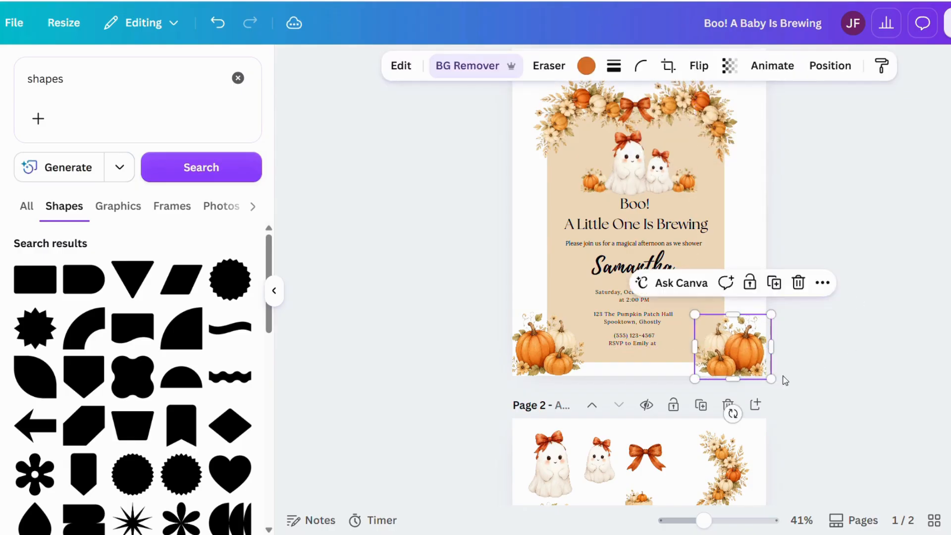
left_click(795, 384)
left_click(545, 355)
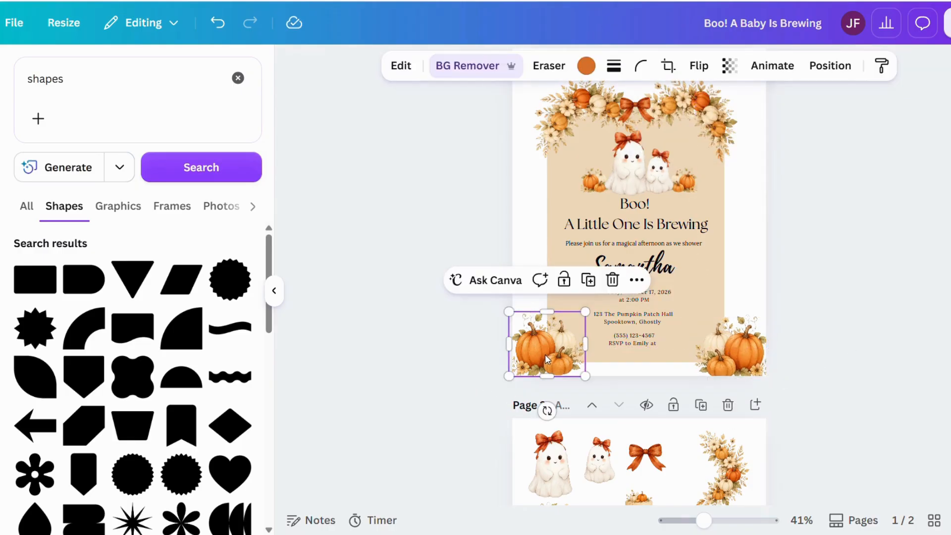
left_click_drag(544, 355, 548, 355)
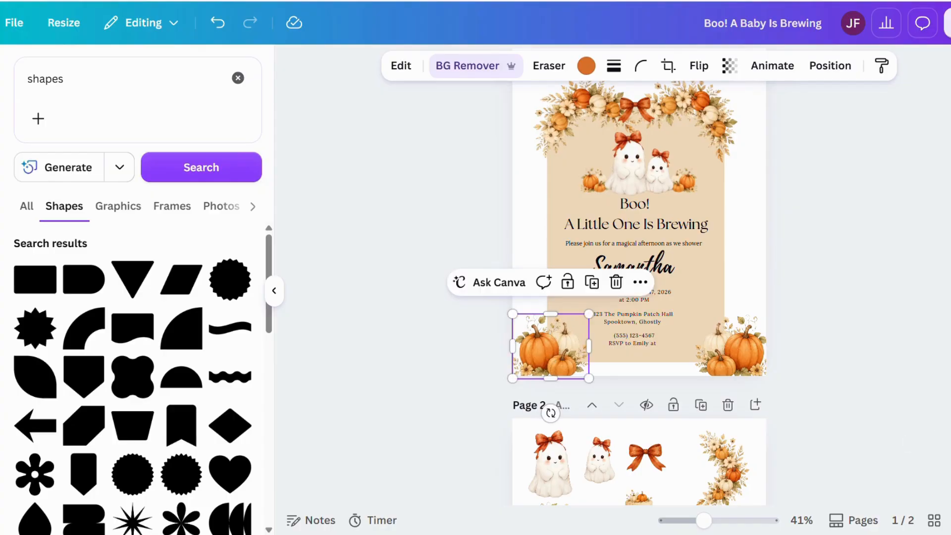
left_click(880, 378)
Copy the pumpkin cake from page 2 onto page 1 and place it over the panel's right edge near the heading.
scroll(859, 355, "up", 2)
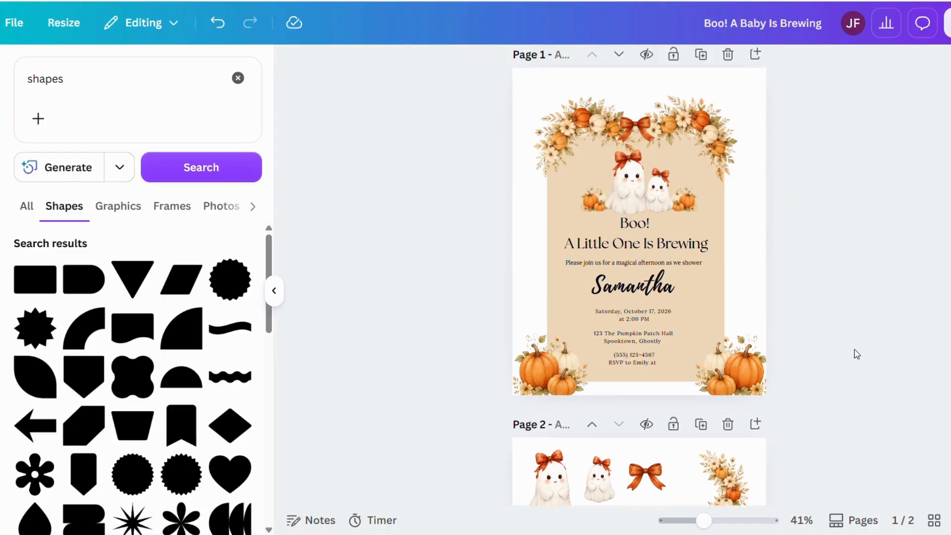
scroll(864, 323, "down", 3)
scroll(860, 322, "up", 3)
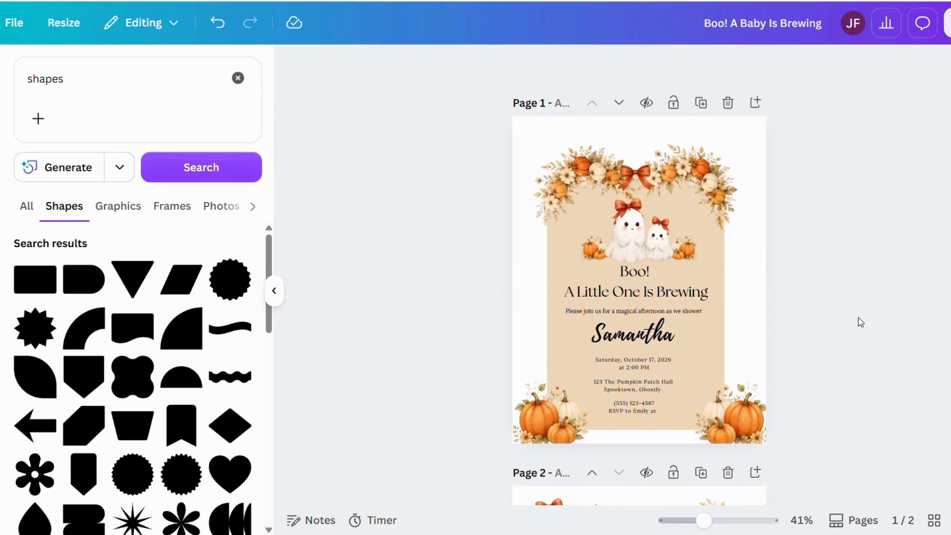
scroll(860, 322, "down", 3)
left_click(629, 448)
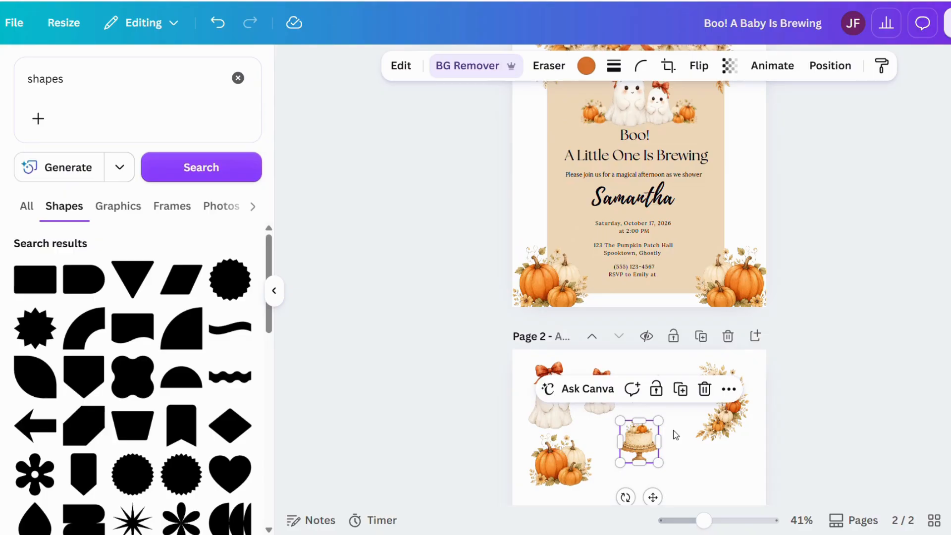
scroll(794, 384, "up", 3)
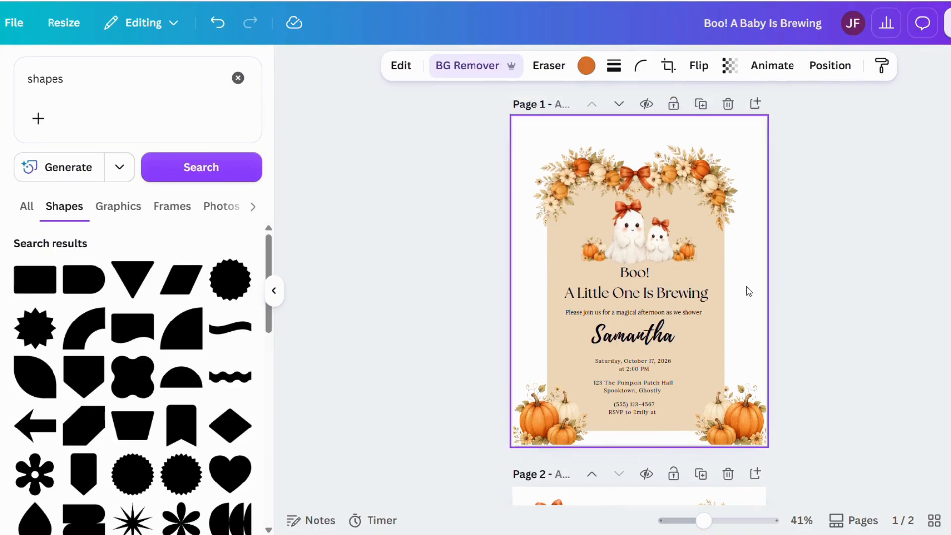
key("ctrl+v")
left_click_drag(634, 206, 724, 259)
left_click(800, 298)
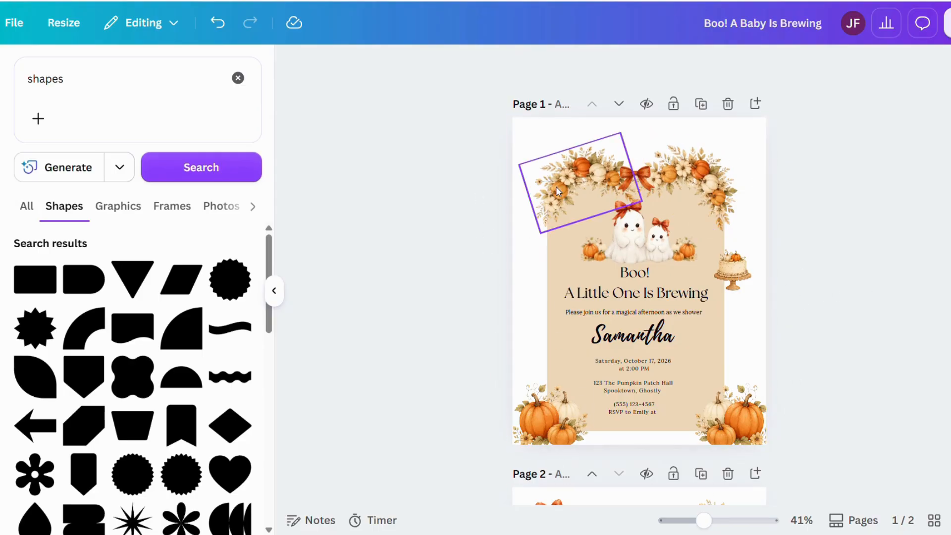
left_click(728, 269)
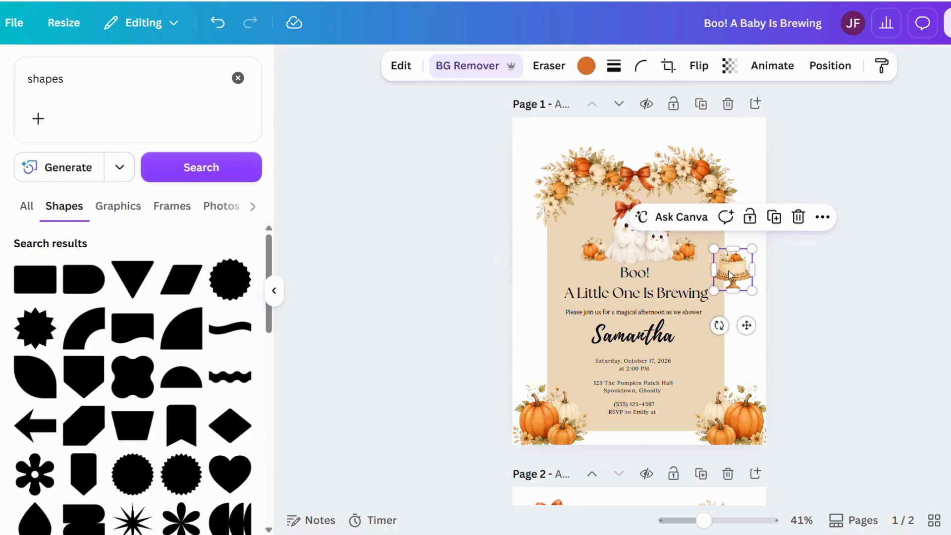
Delete the pumpkin cake from the invitation on page 1.
key("Delete")
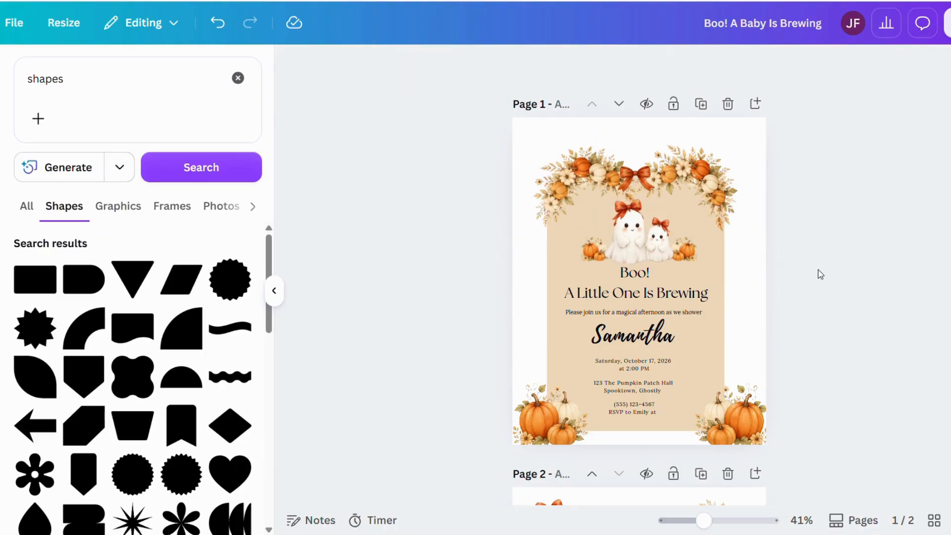
scroll(826, 275, "down", 2)
scroll(822, 275, "up", 2)
Set the page 1 background to the custom light cream colour #FDFCEF.
left_click(753, 141)
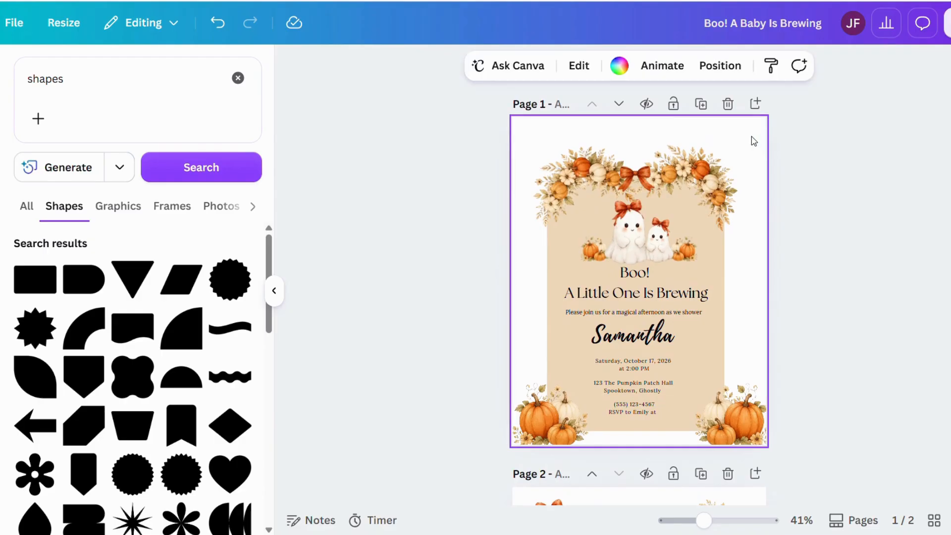
left_click(619, 65)
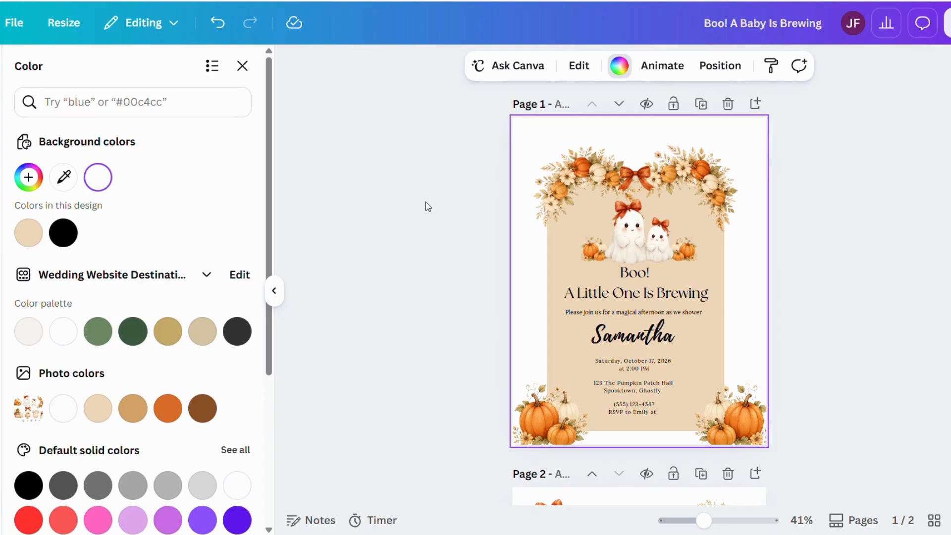
left_click(28, 331)
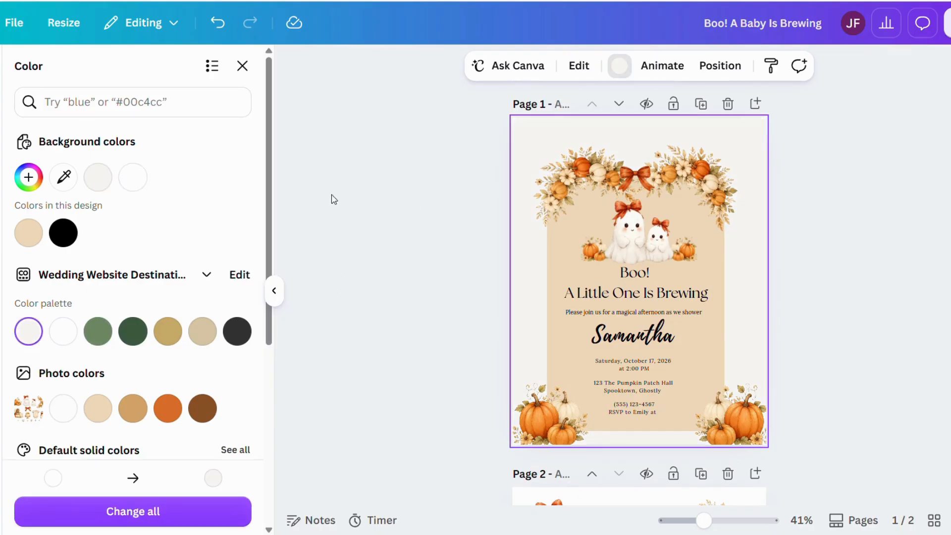
left_click(28, 177)
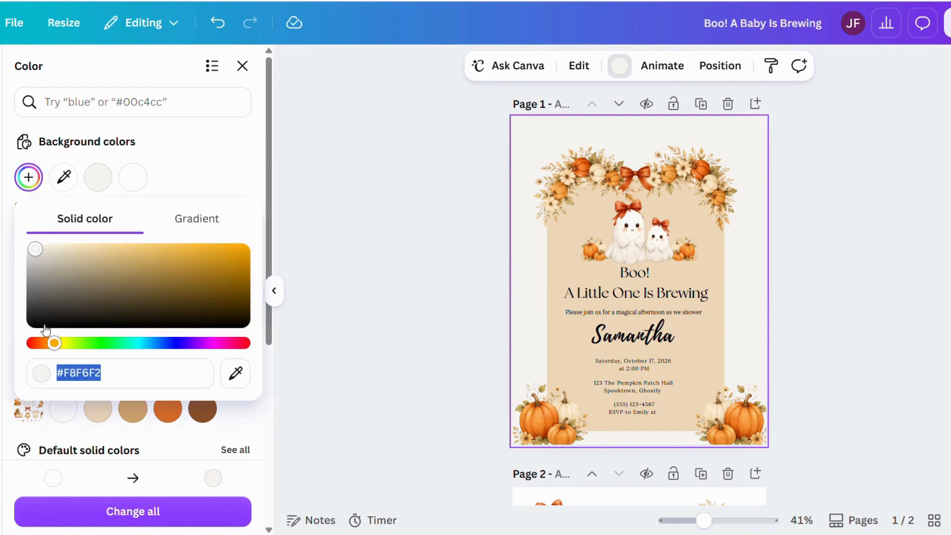
left_click_drag(61, 345, 64, 343)
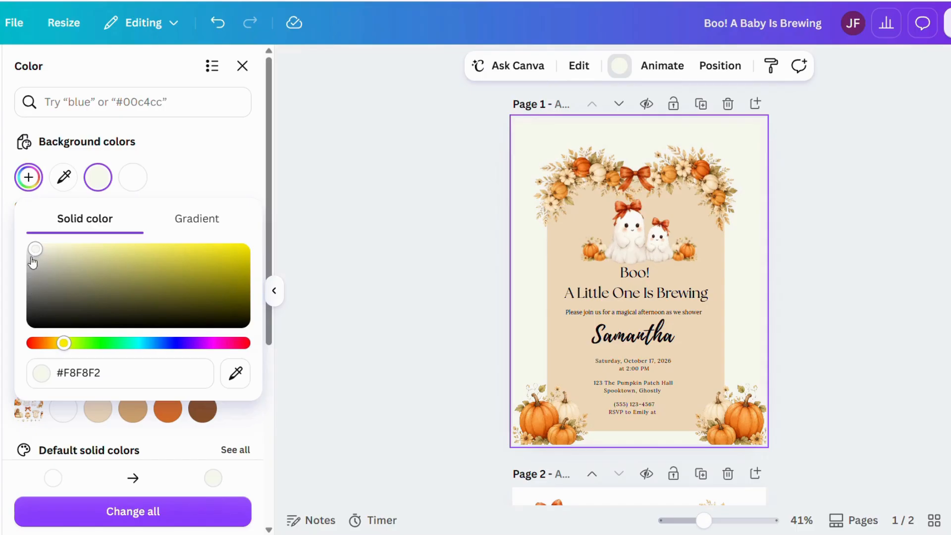
left_click_drag(36, 248, 41, 248)
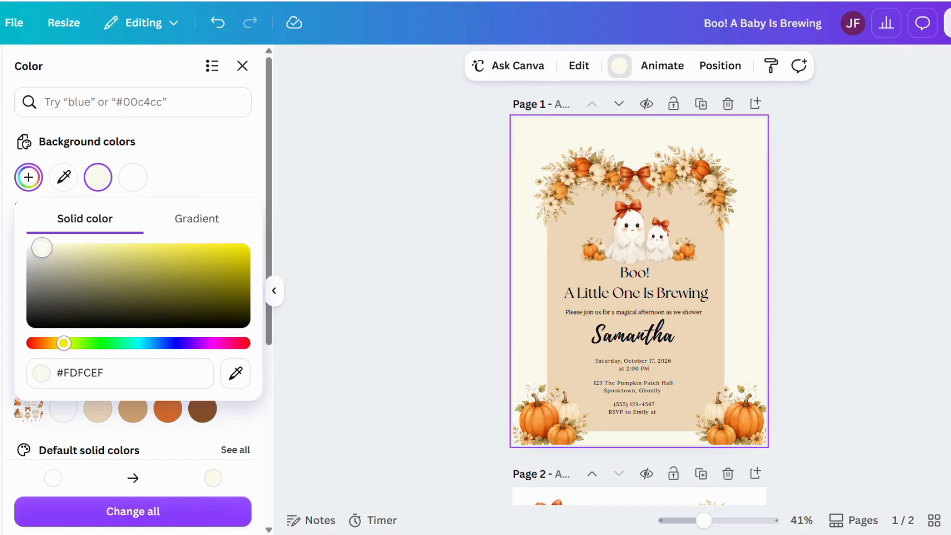
left_click(862, 203)
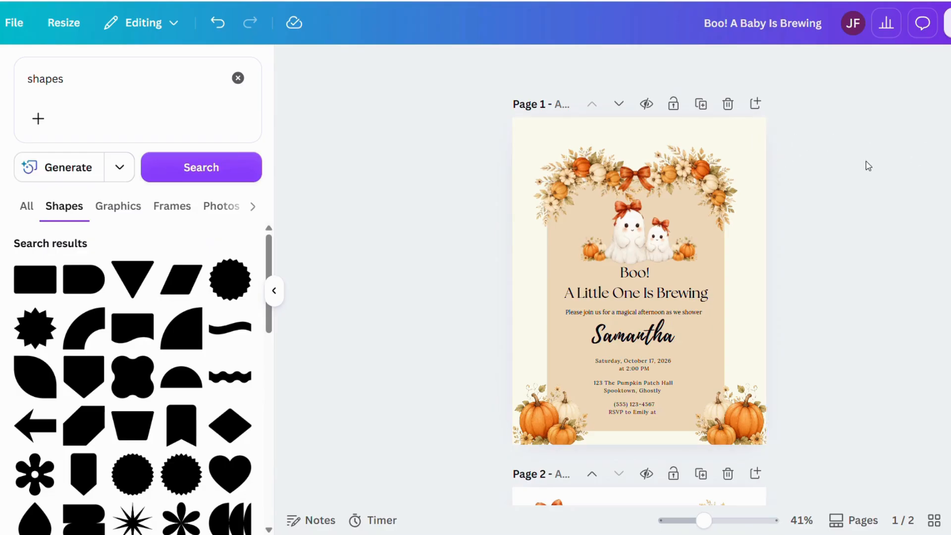
Separate the small orange heart from the remaining clipart image on page 2 with Magic Grab, using a brush size of 40.
scroll(840, 215, "down", 7)
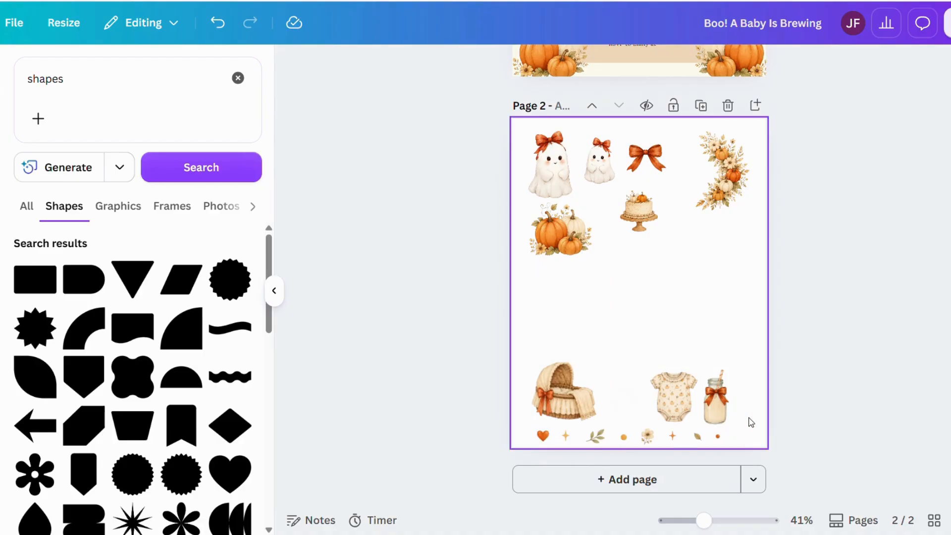
scroll(746, 420, "up", 5)
scroll(809, 272, "down", 4)
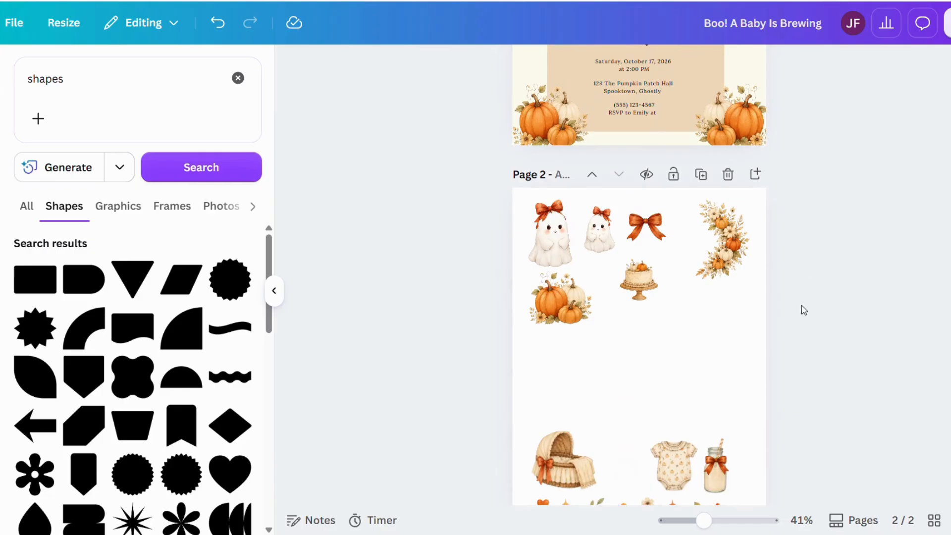
scroll(802, 306, "down", 2)
left_click(602, 389)
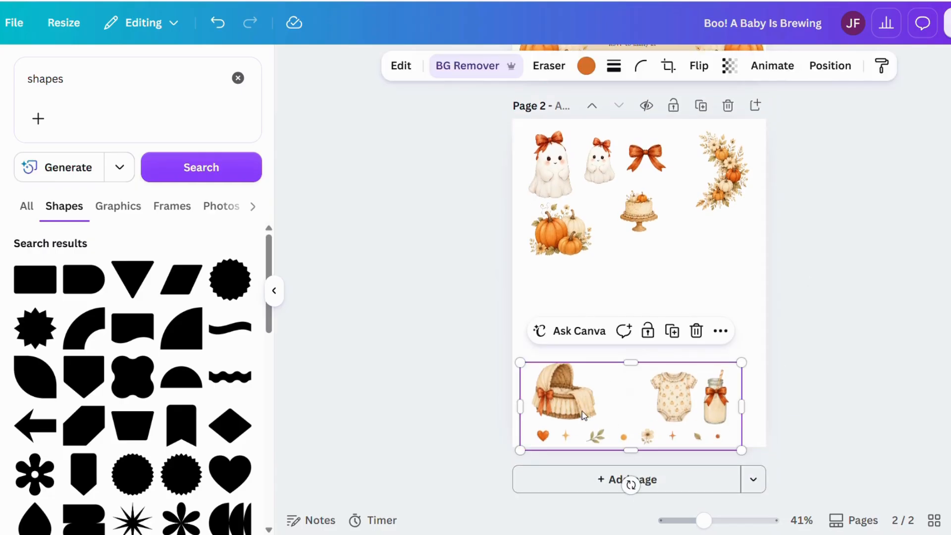
left_click(396, 66)
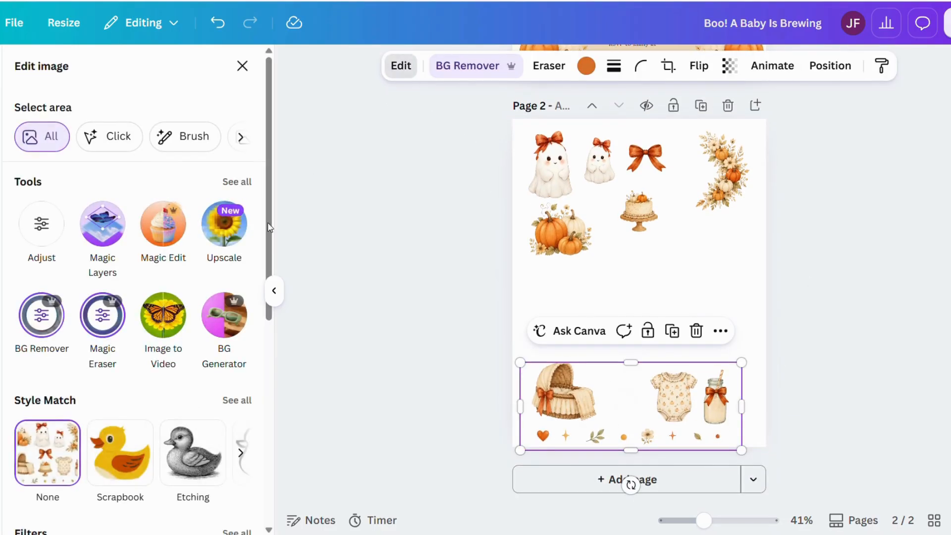
left_click(231, 183)
left_click(112, 466)
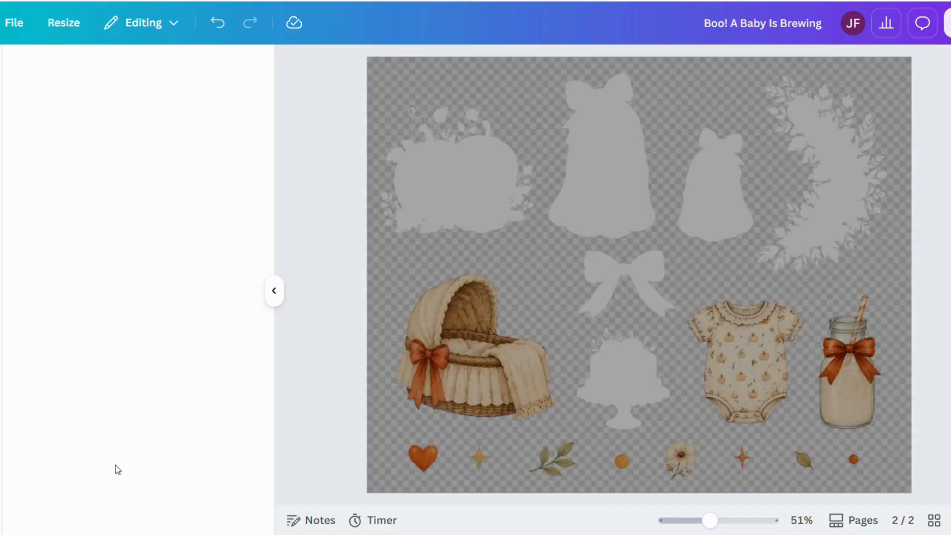
left_click(52, 144)
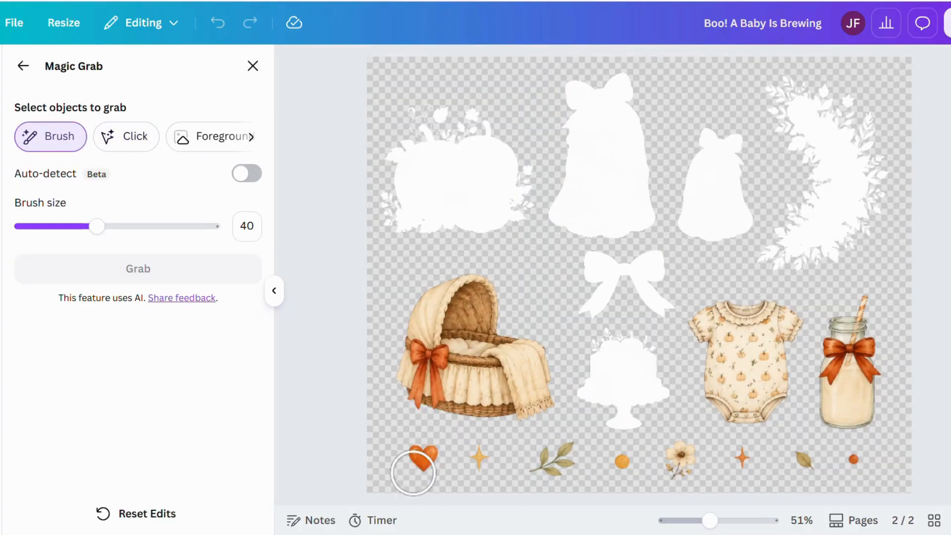
left_click(419, 459)
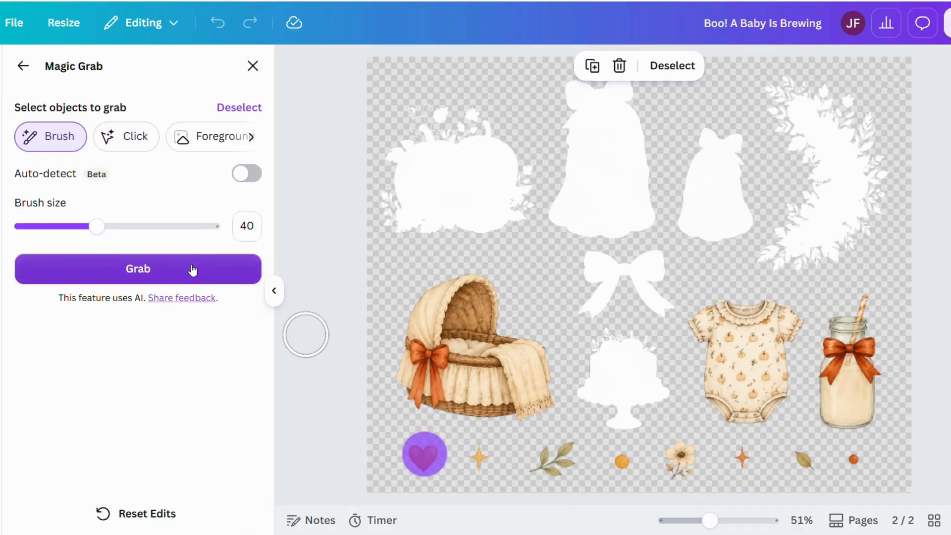
left_click(193, 268)
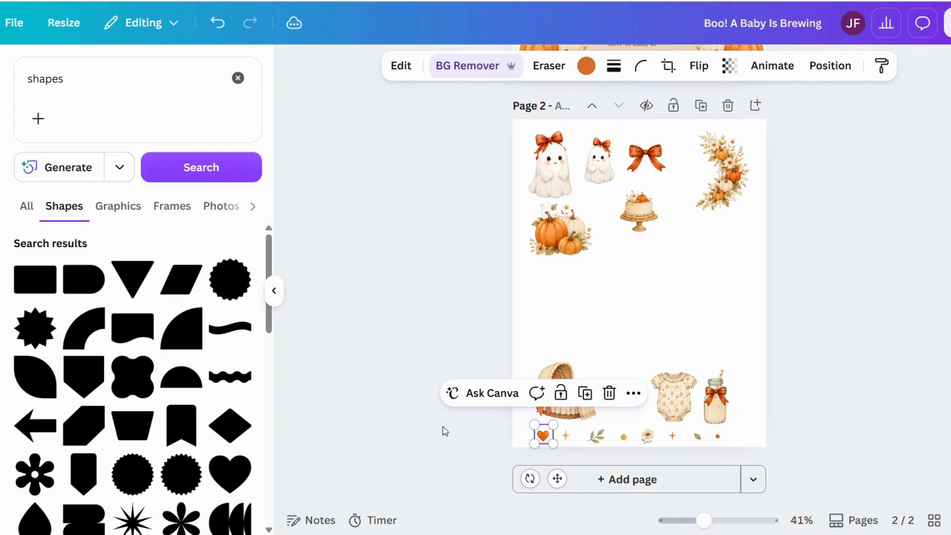
Move the heart into page 1's left margin beside the heading and add duplicates in the upper-right corner and the right margin.
scroll(473, 297, "up", 5)
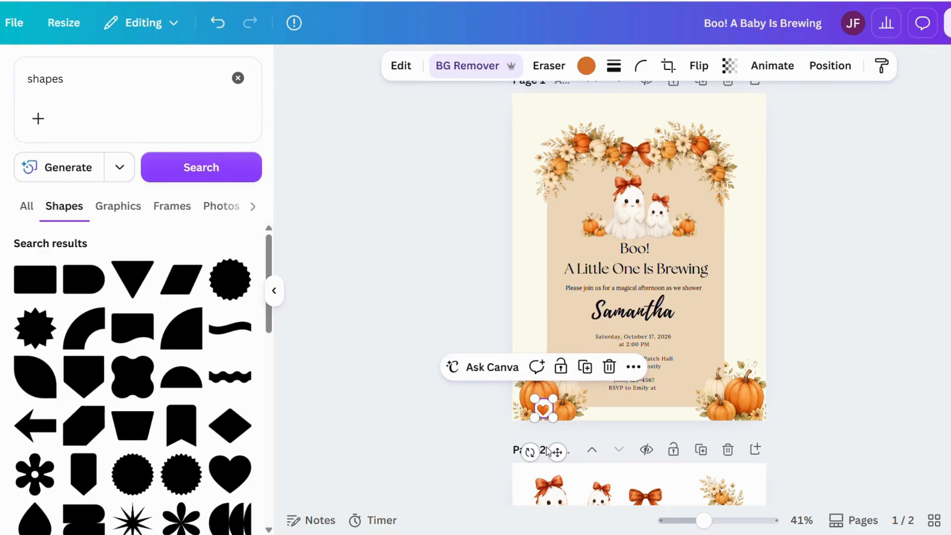
left_click_drag(557, 451, 541, 292)
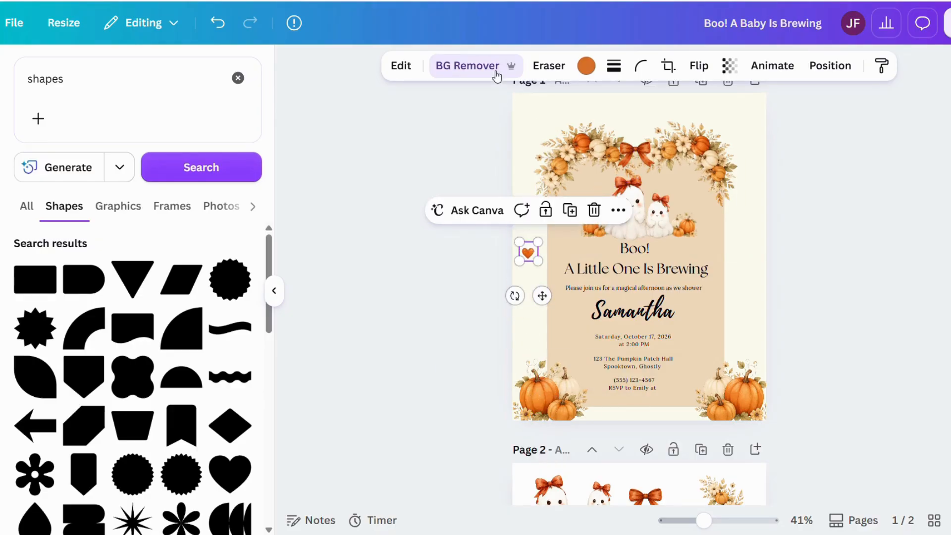
left_click(409, 231)
left_click_drag(532, 260, 537, 264)
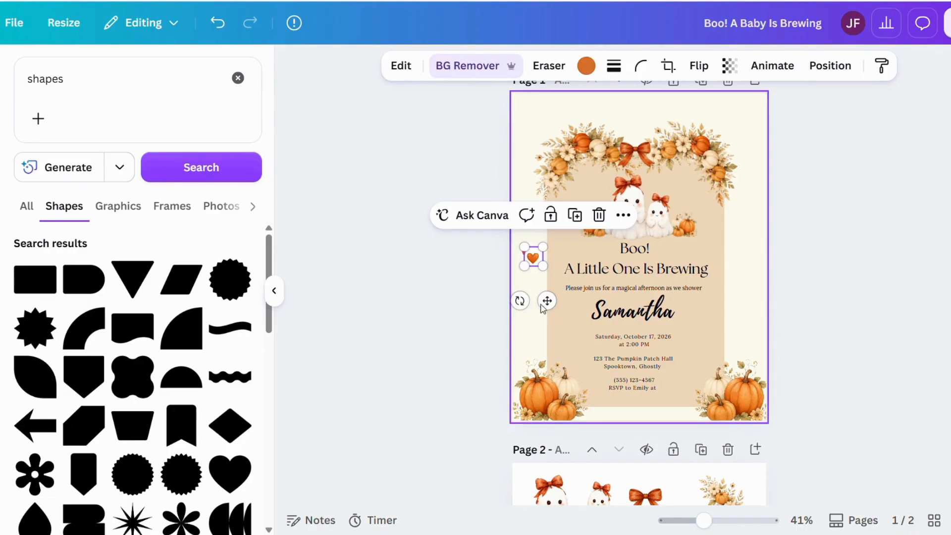
left_click_drag(547, 300, 759, 159)
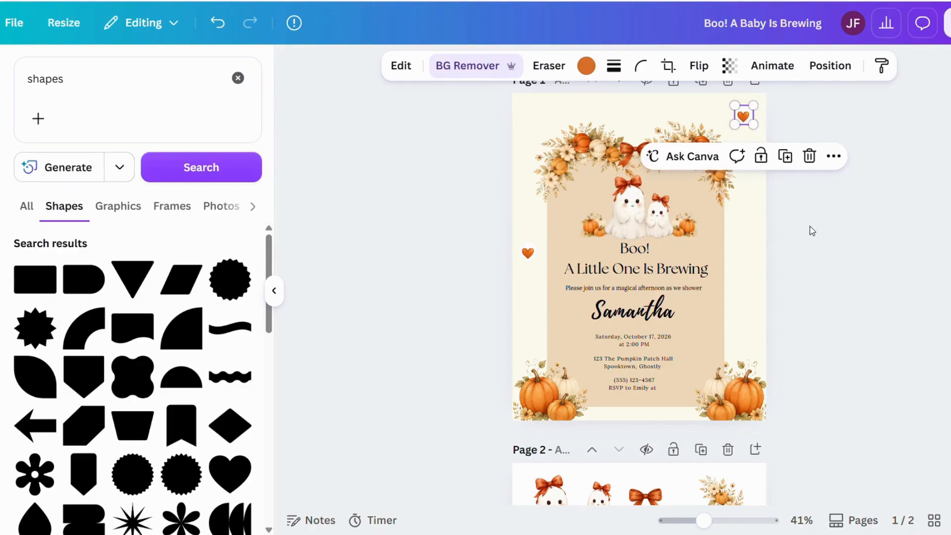
key("ctrl+d")
left_click(864, 206)
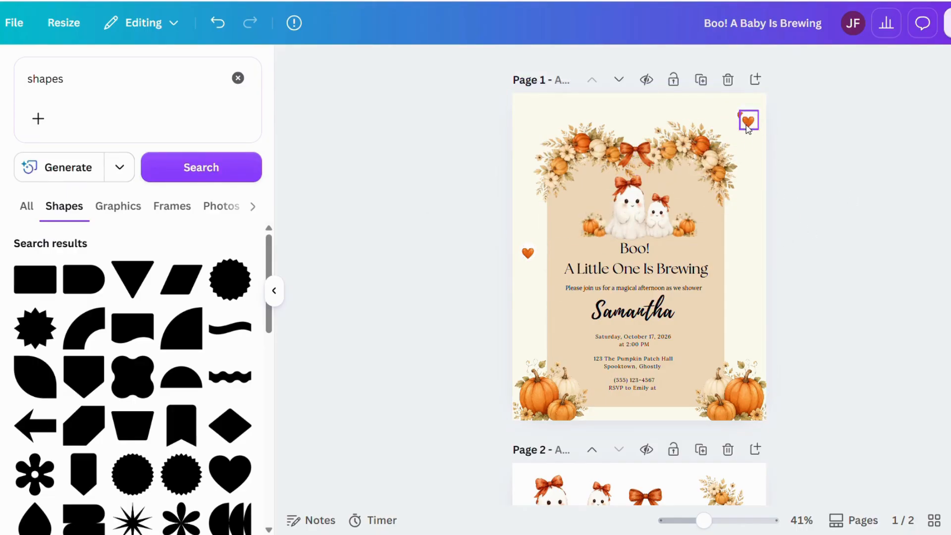
left_click_drag(749, 128, 742, 294)
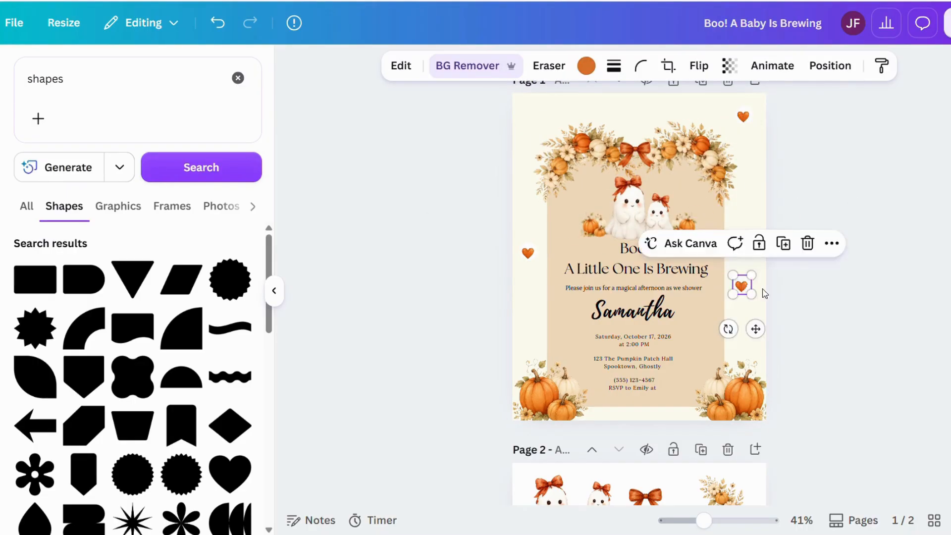
left_click(836, 293)
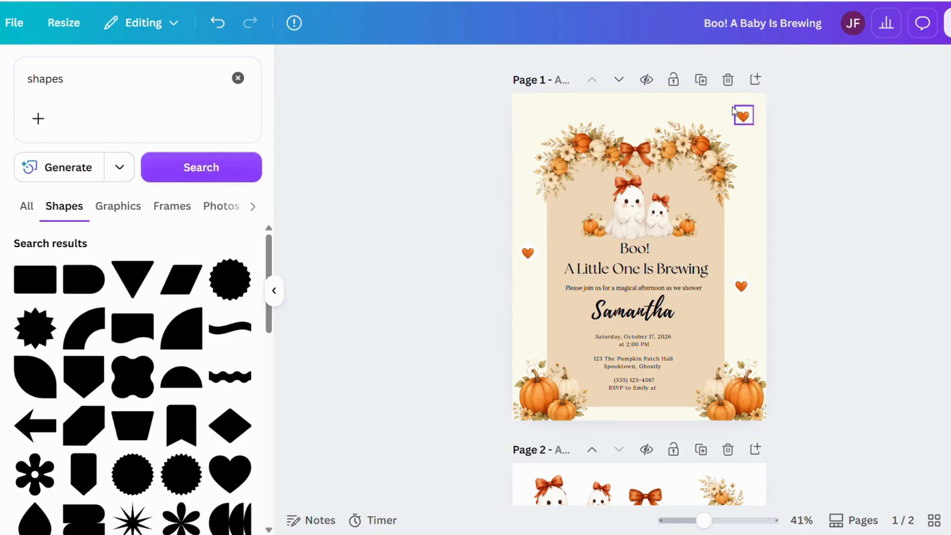
Delete all three orange hearts from the margins of page 1.
left_click(742, 114)
key("Delete")
left_click(741, 286)
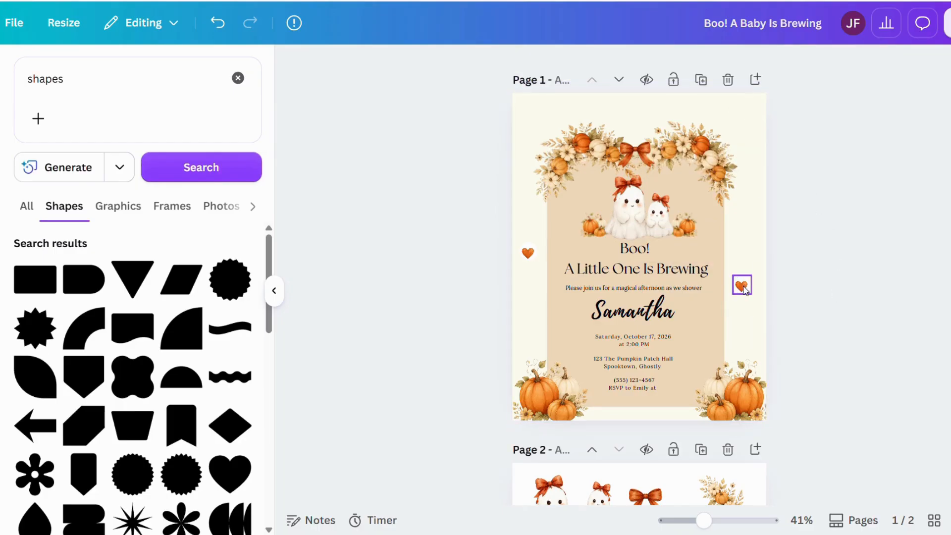
key("Delete")
left_click(528, 253)
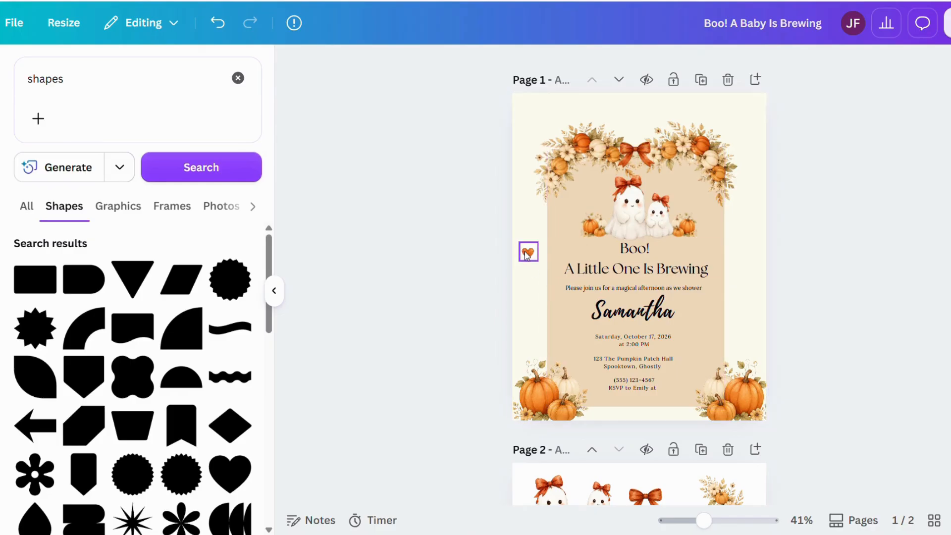
key("Delete")
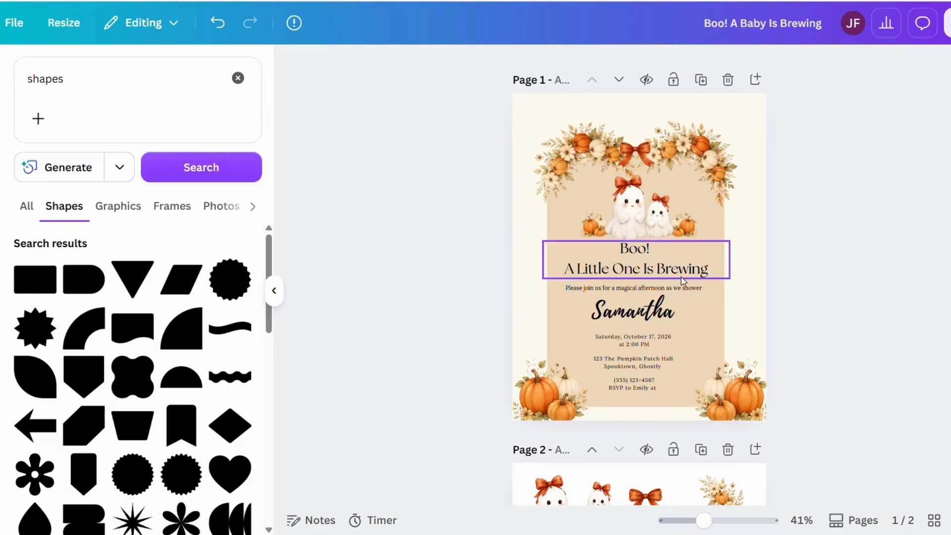
Collapse the side panel and review the invitation on page 1 and the clipart on page 2.
scroll(830, 201, "up", 1)
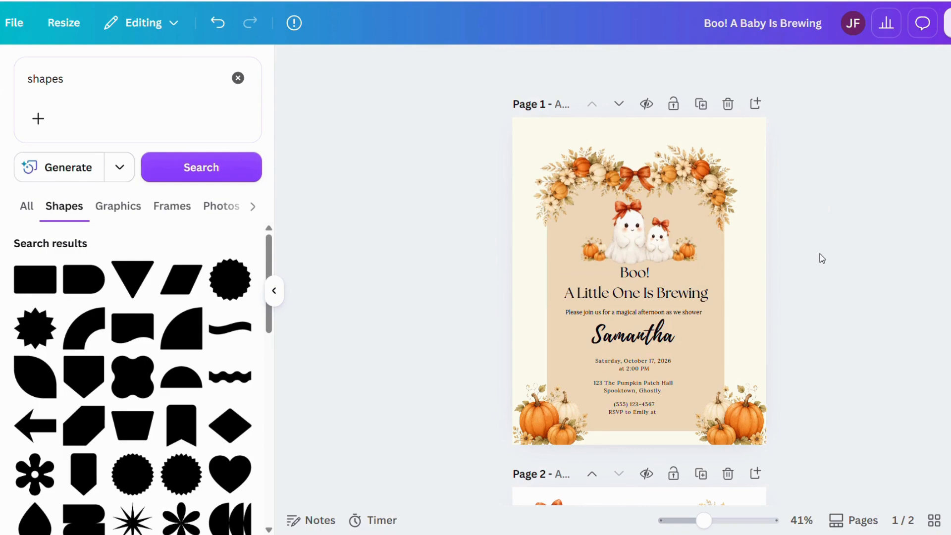
scroll(843, 248, "down", 5)
scroll(845, 250, "up", 5)
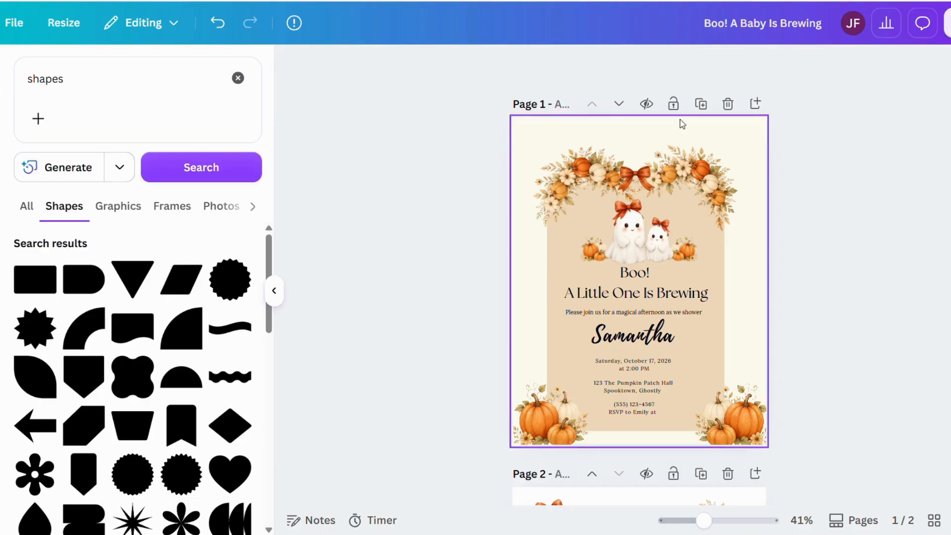
left_click(273, 291)
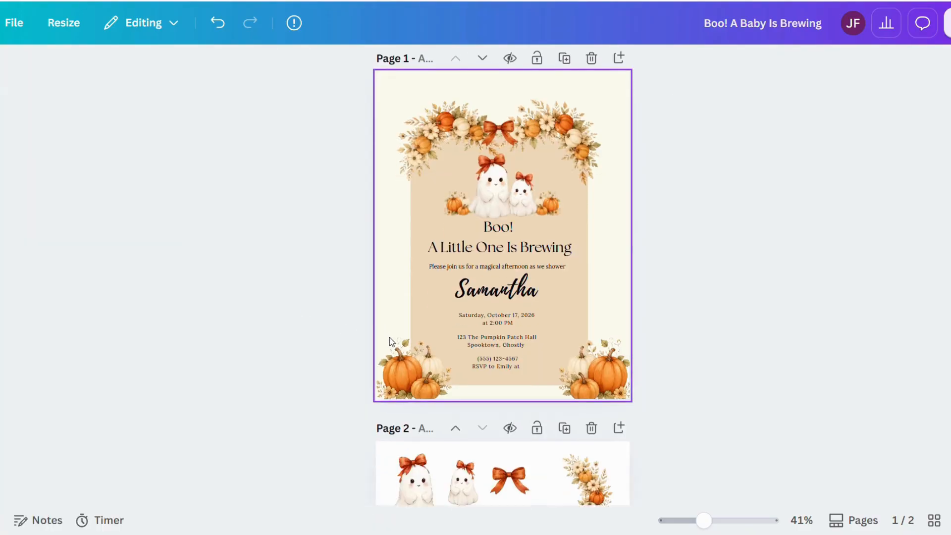
scroll(531, 444, "down", 2)
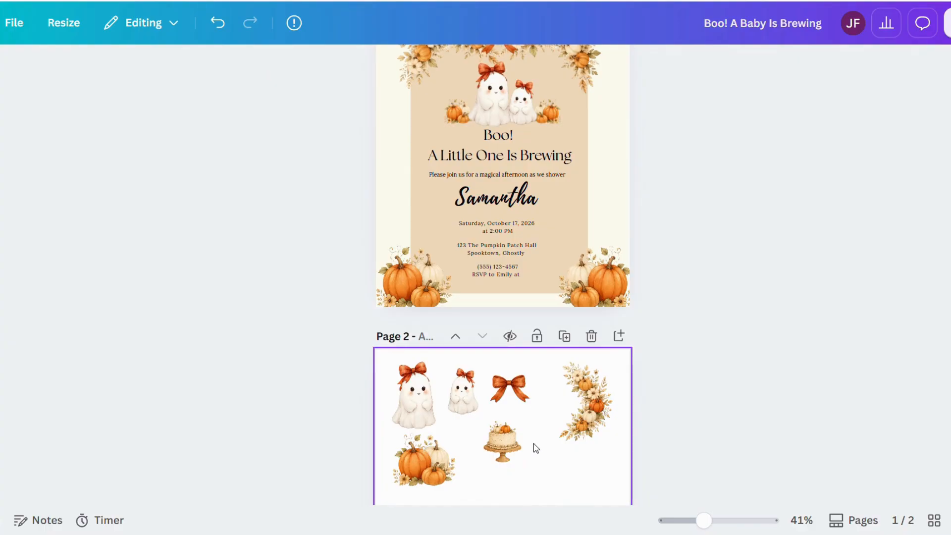
scroll(533, 444, "up", 3)
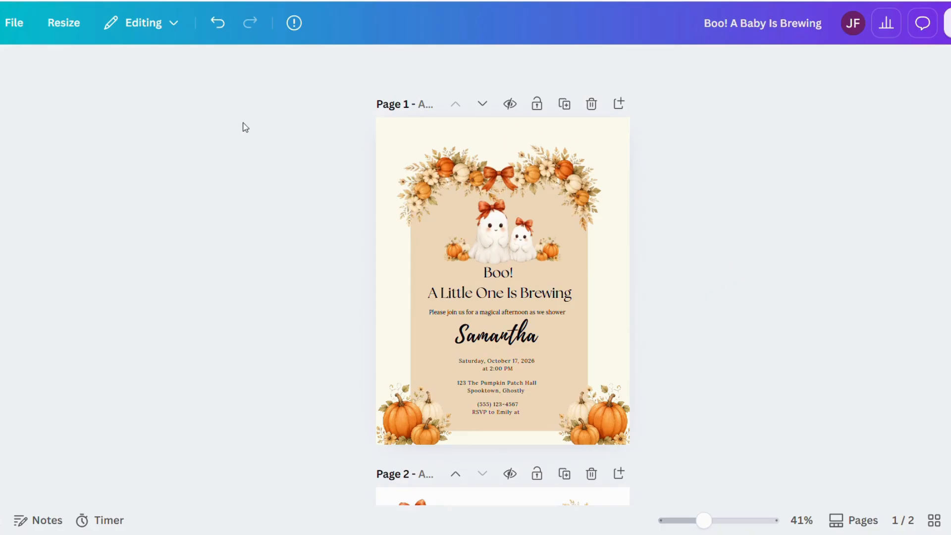